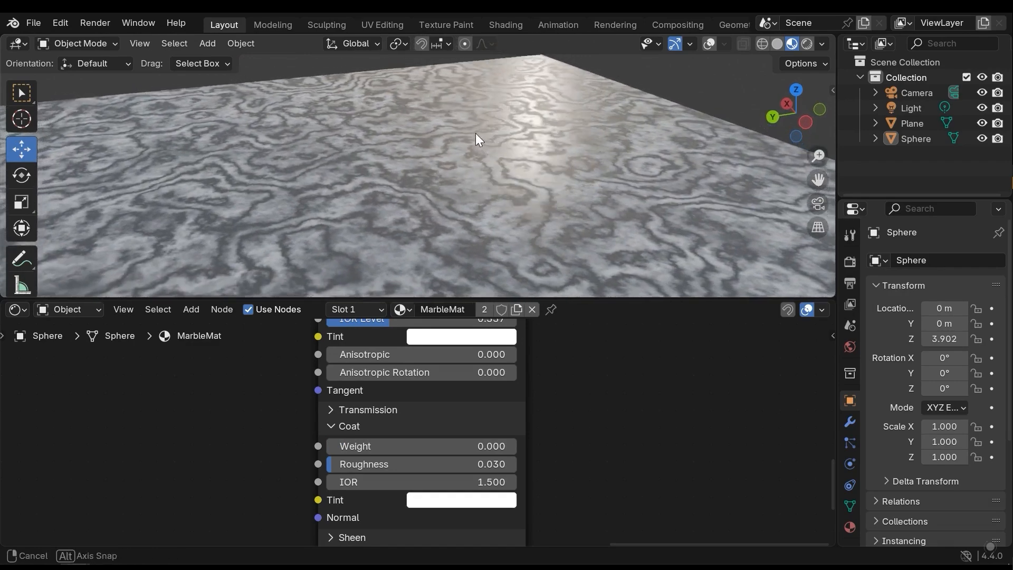
{"action": "key", "text": "ctrl+shift+z"}
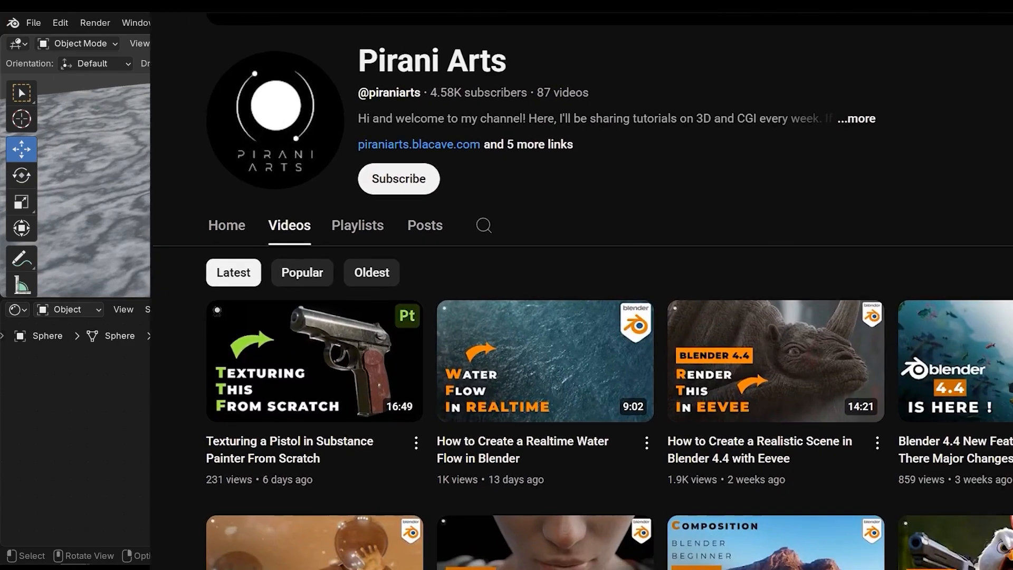
Step: Switch to the Pirani Arts YouTube channel and browse its list of videos
{"action": "scroll", "coordinate": [511, 312], "scroll_direction": "down", "scroll_amount": 7}
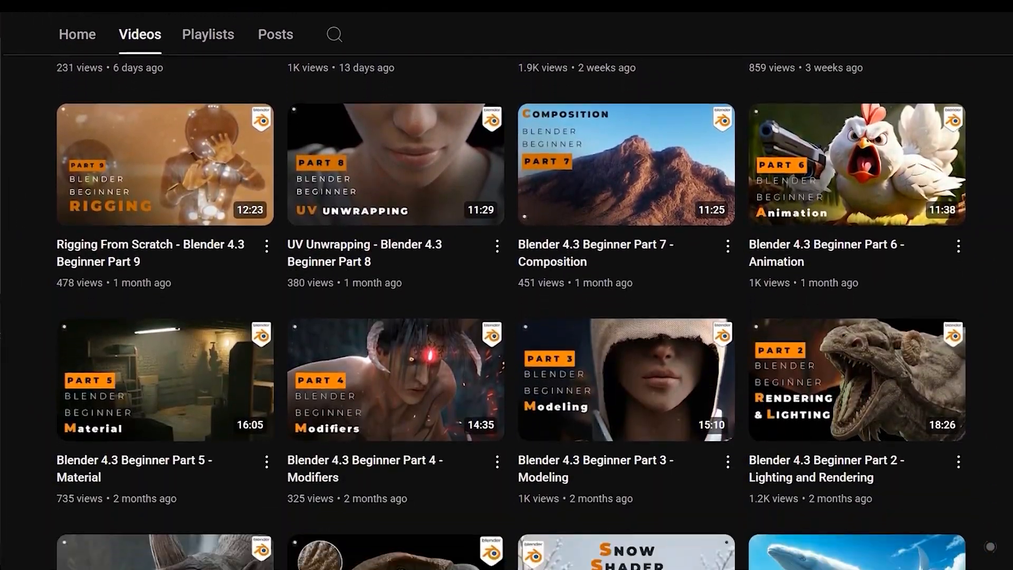
{"action": "scroll", "coordinate": [510, 311], "scroll_direction": "down", "scroll_amount": 6}
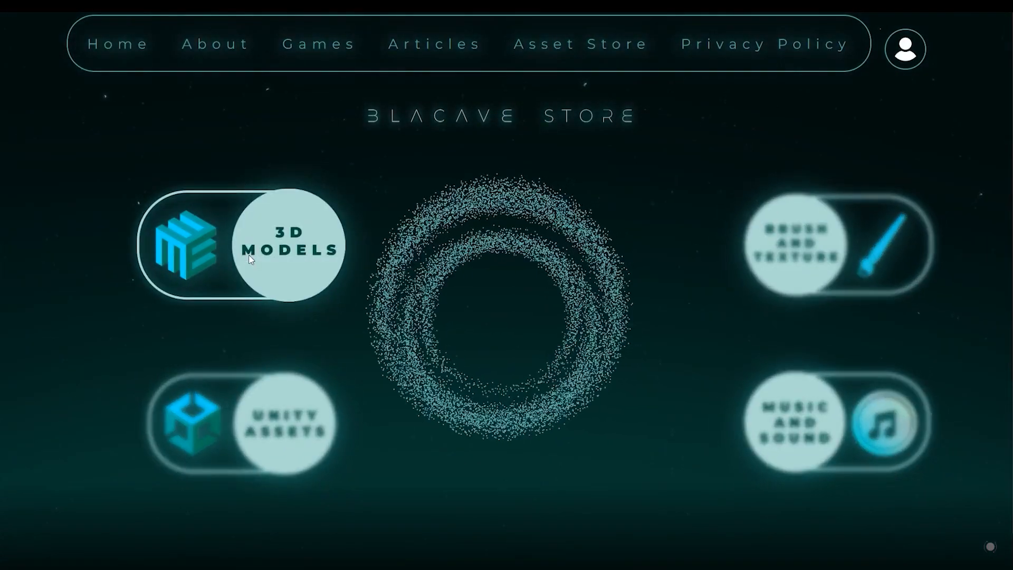
Step: Open the 3D Models category of the Blacave store and look through its models
{"action": "left_click", "coordinate": [251, 260]}
{"action": "left_click", "coordinate": [236, 266]}
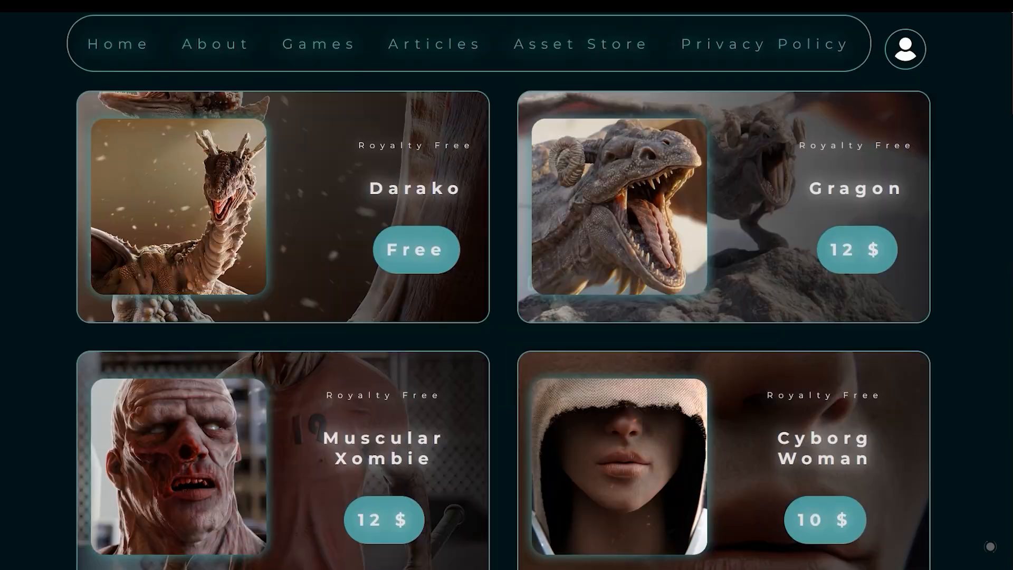
{"action": "scroll", "coordinate": [1008, 31], "scroll_direction": "down", "scroll_amount": 7}
{"action": "scroll", "coordinate": [1008, 30], "scroll_direction": "down", "scroll_amount": 15}
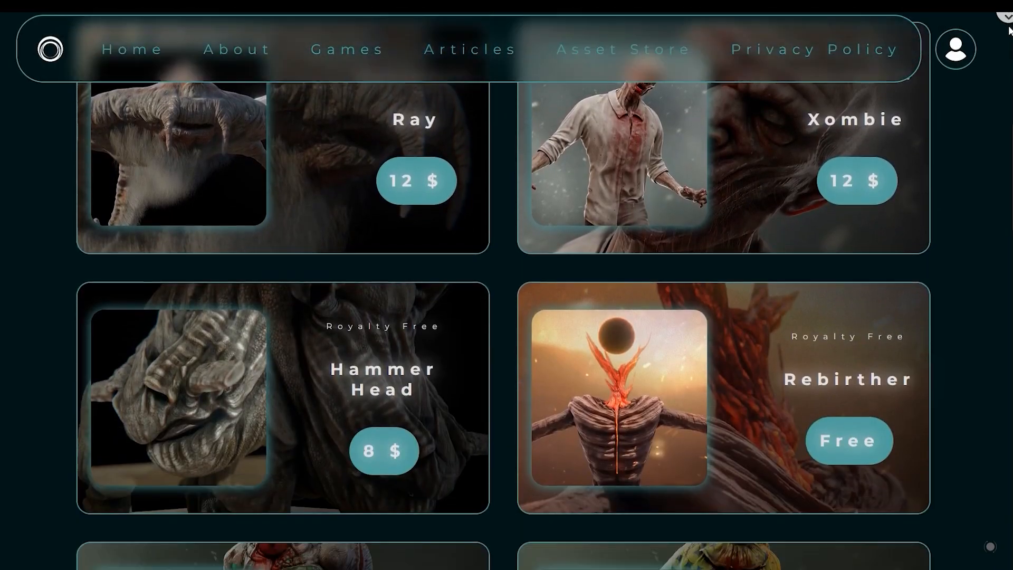
{"action": "scroll", "coordinate": [1008, 30], "scroll_direction": "down", "scroll_amount": 8}
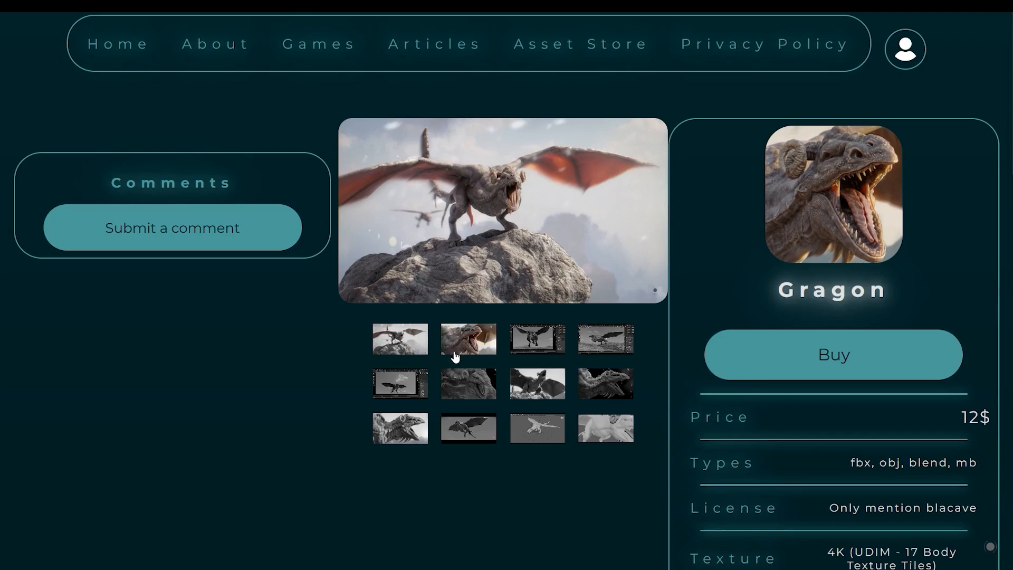
Step: Open the Gragon model's product page and view several of its preview images
{"action": "left_click", "coordinate": [437, 235]}
{"action": "left_click", "coordinate": [483, 358]}
{"action": "left_click", "coordinate": [468, 347]}
{"action": "left_click", "coordinate": [498, 264]}
{"action": "left_click", "coordinate": [539, 323]}
{"action": "left_click", "coordinate": [543, 338]}
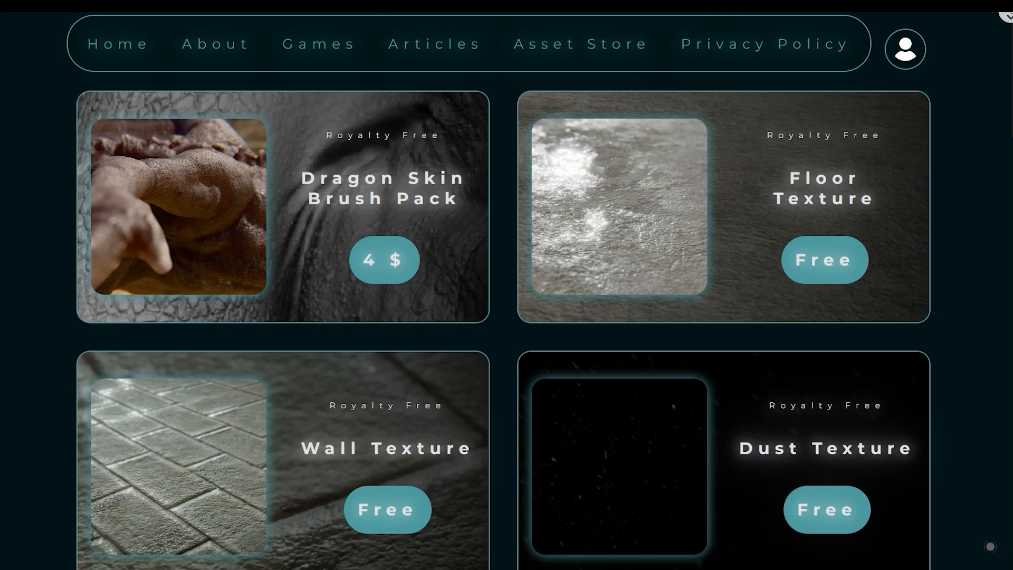
Step: Browse the store's brush and texture assets and play the Water Flow Blender Project's preview video
{"action": "scroll", "coordinate": [1008, 19], "scroll_direction": "down", "scroll_amount": 2}
{"action": "scroll", "coordinate": [1008, 19], "scroll_direction": "down", "scroll_amount": 9}
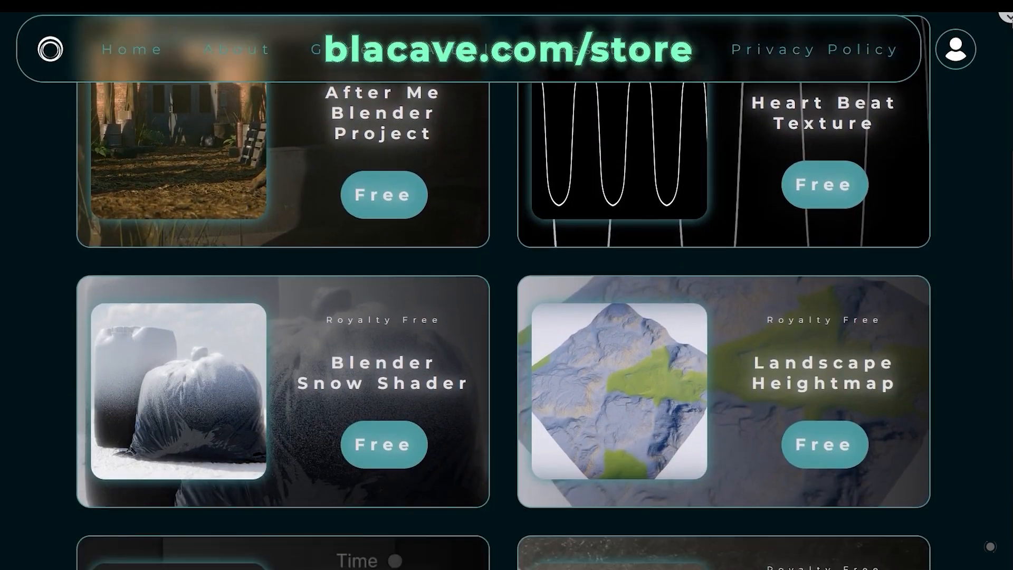
{"action": "scroll", "coordinate": [1007, 15], "scroll_direction": "down", "scroll_amount": 10}
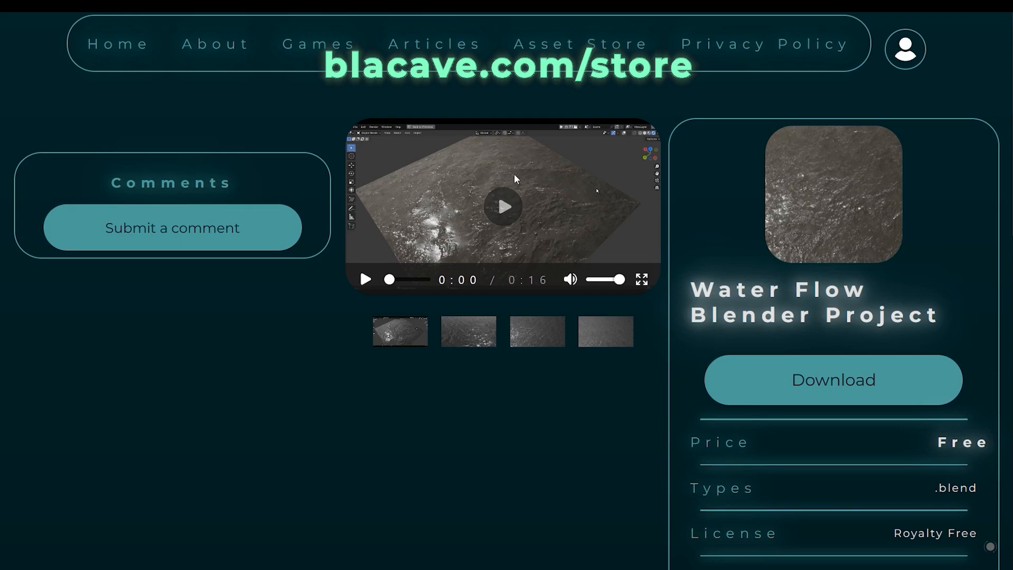
{"action": "left_click", "coordinate": [504, 206]}
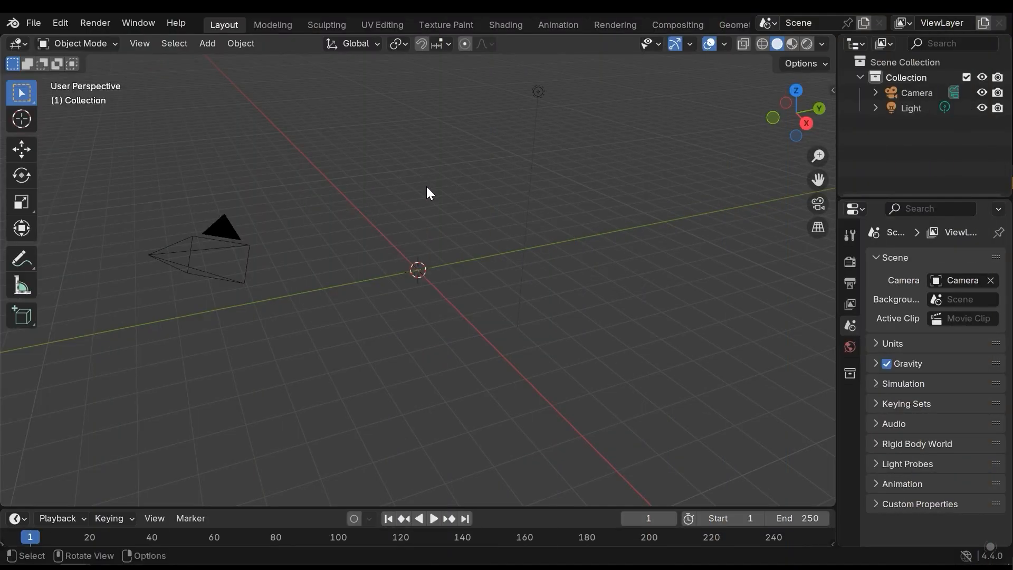
Step: In Blender, add a plane mesh at the origin and scale it up uniformly to about 6.73
{"action": "key", "text": "shift+a"}
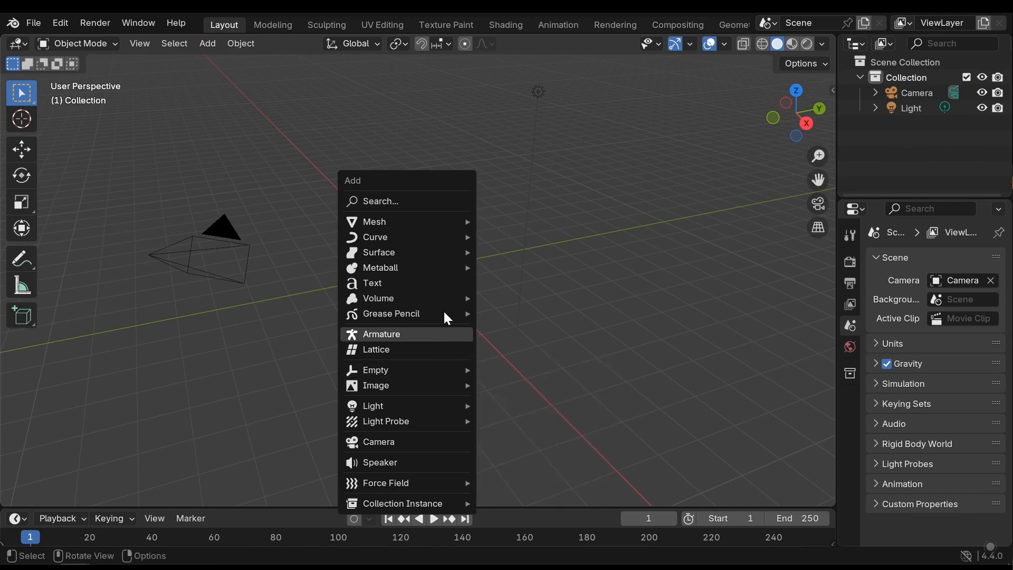
{"action": "mouse_move", "coordinate": [398, 222]}
{"action": "left_click", "coordinate": [534, 221]}
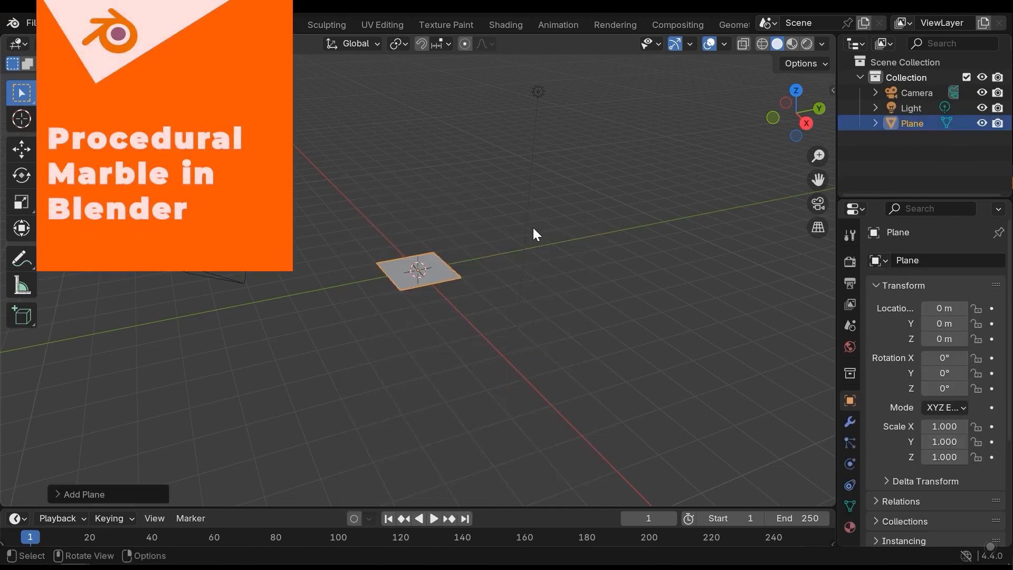
{"action": "key", "text": "s"}
{"action": "left_click", "coordinate": [690, 203]}
{"action": "left_click", "coordinate": [690, 203]}
{"action": "middle_click_drag", "start_coordinate": [434, 273], "coordinate": [445, 264]}
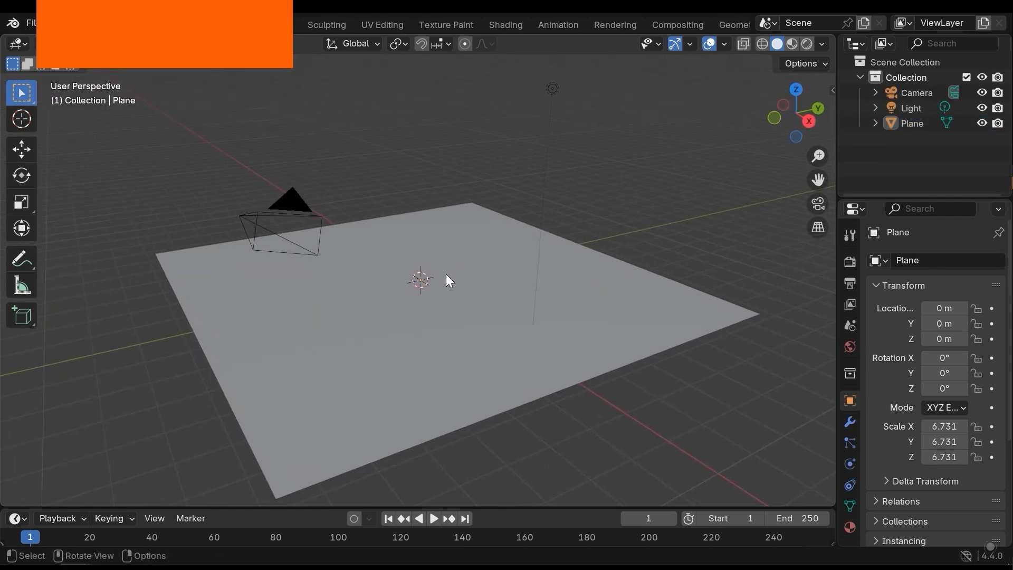
Step: Add a UV sphere and move it straight up along Z to about 3.9 m above the plane
{"action": "key", "text": "shift+a"}
{"action": "mouse_move", "coordinate": [438, 268]}
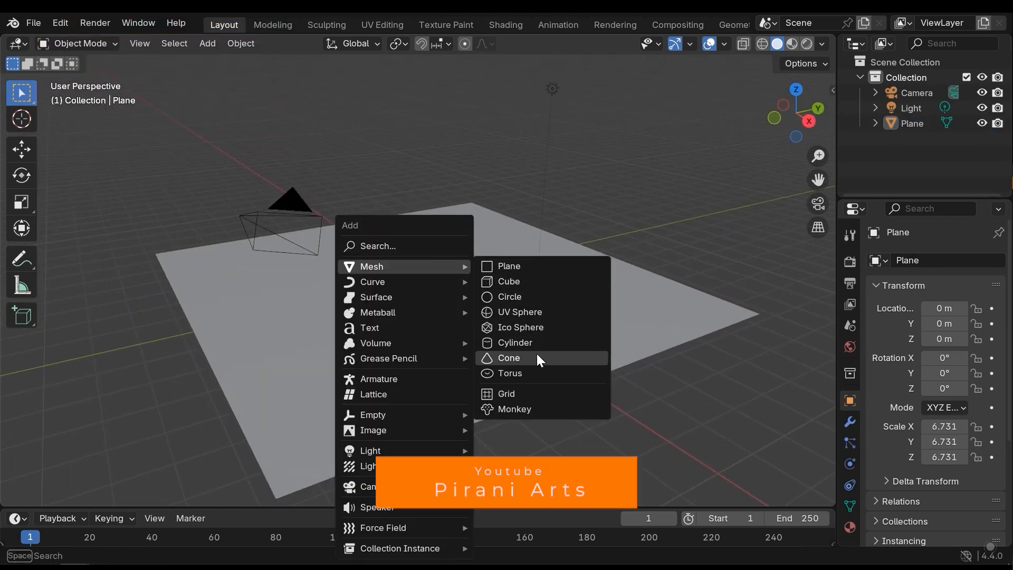
{"action": "left_click", "coordinate": [526, 311]}
{"action": "middle_click_drag", "start_coordinate": [571, 238], "coordinate": [414, 311]}
{"action": "key", "text": "shift+space"}
{"action": "left_click", "coordinate": [385, 352]}
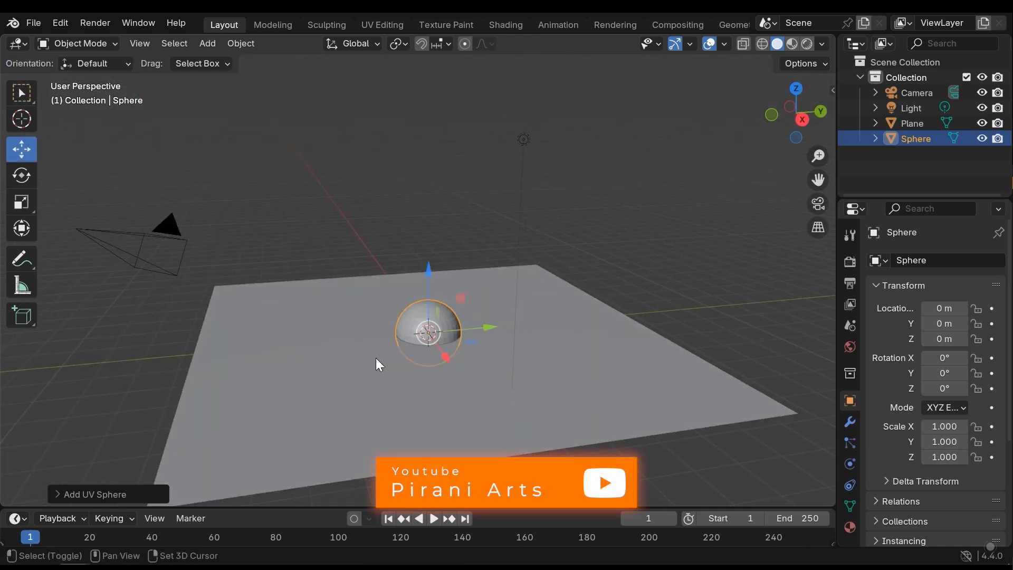
{"action": "left_click_drag", "start_coordinate": [432, 274], "coordinate": [431, 138]}
Step: Apply Shade Smooth to the sphere, leaving nothing selected
{"action": "middle_click_drag", "start_coordinate": [428, 174], "coordinate": [447, 274]}
{"action": "scroll", "coordinate": [447, 271], "scroll_direction": "up", "scroll_amount": 4}
{"action": "right_click", "coordinate": [463, 211]}
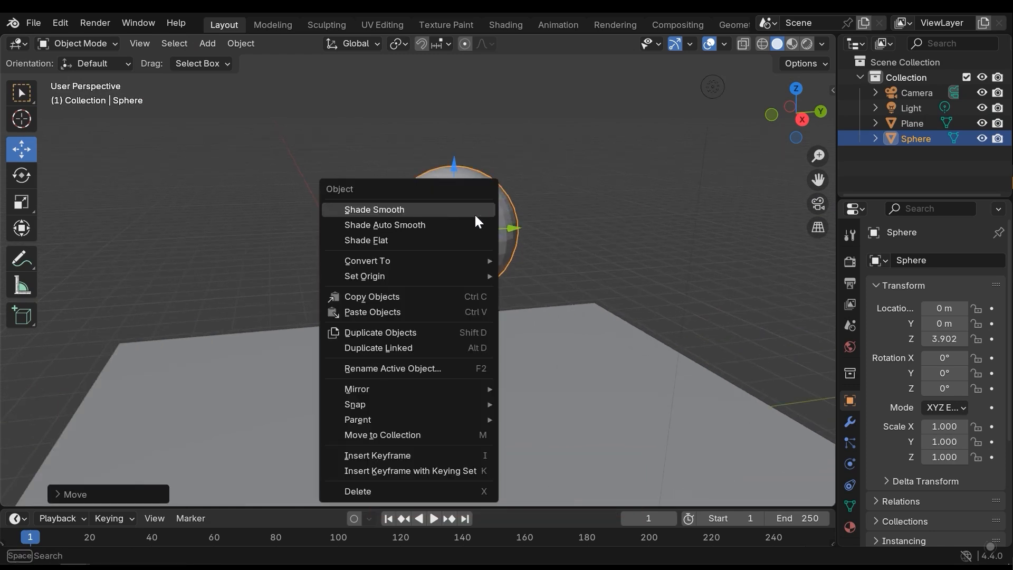
{"action": "left_click", "coordinate": [442, 206]}
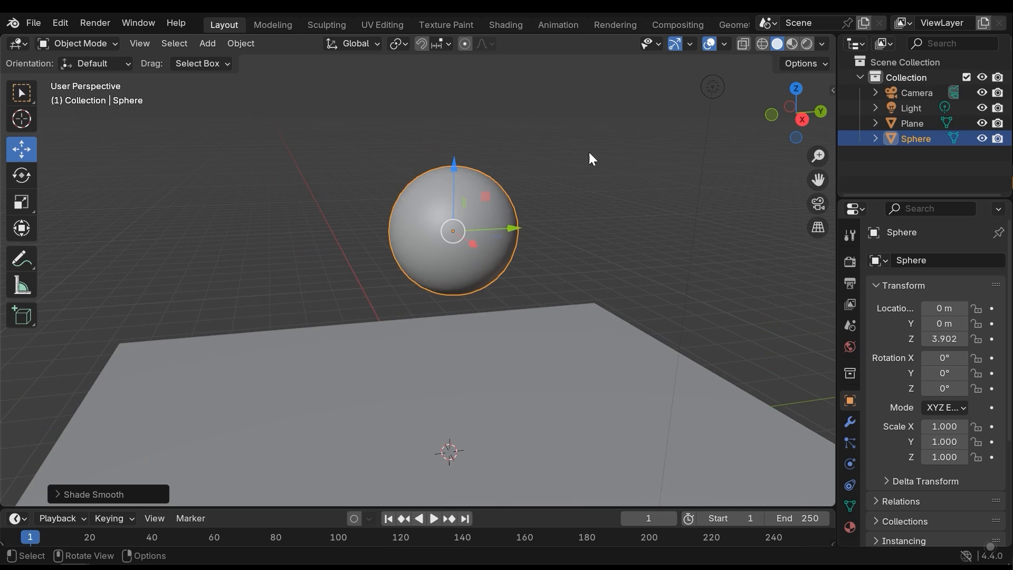
{"action": "scroll", "coordinate": [528, 272], "scroll_direction": "down", "scroll_amount": 1}
{"action": "left_click", "coordinate": [528, 271]}
Step: Enlarge the timeline area to nearly half the window height and change it to the Shader Editor
{"action": "scroll", "coordinate": [530, 285], "scroll_direction": "down", "scroll_amount": 2}
{"action": "left_click_drag", "start_coordinate": [205, 509], "coordinate": [205, 338]}
{"action": "left_click", "coordinate": [18, 344]}
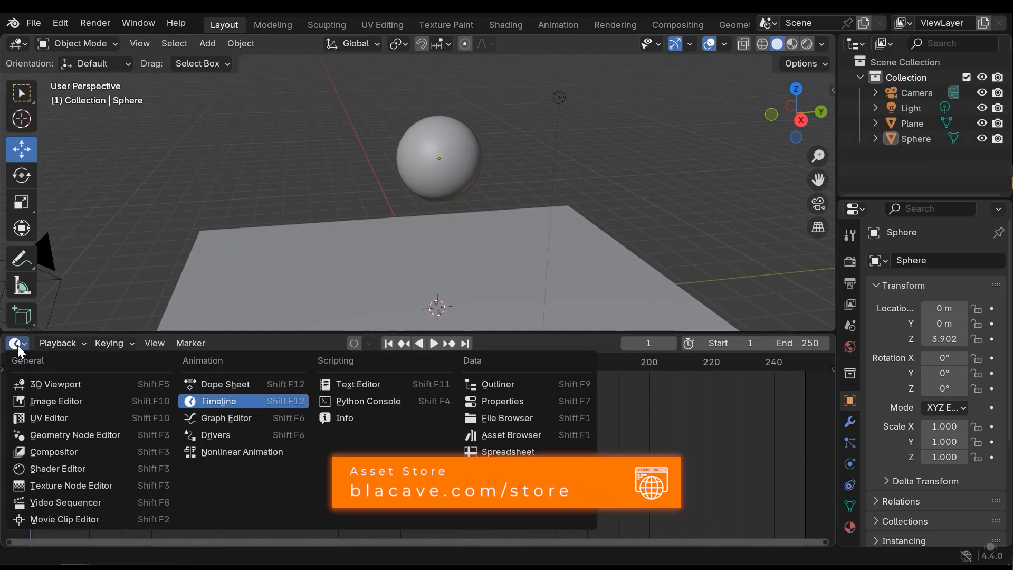
{"action": "left_click", "coordinate": [67, 468]}
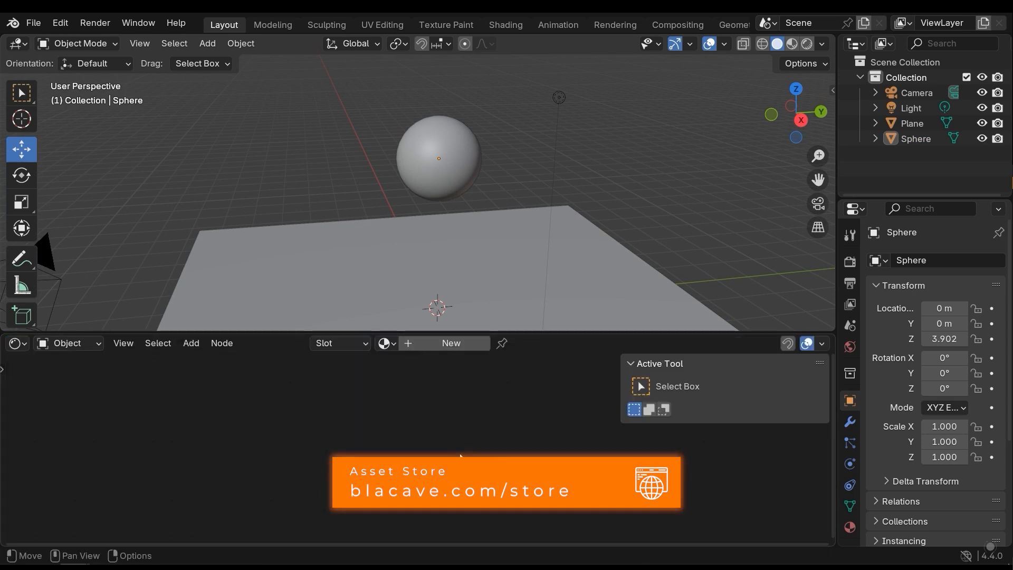
{"action": "left_click_drag", "start_coordinate": [486, 331], "coordinate": [486, 298]}
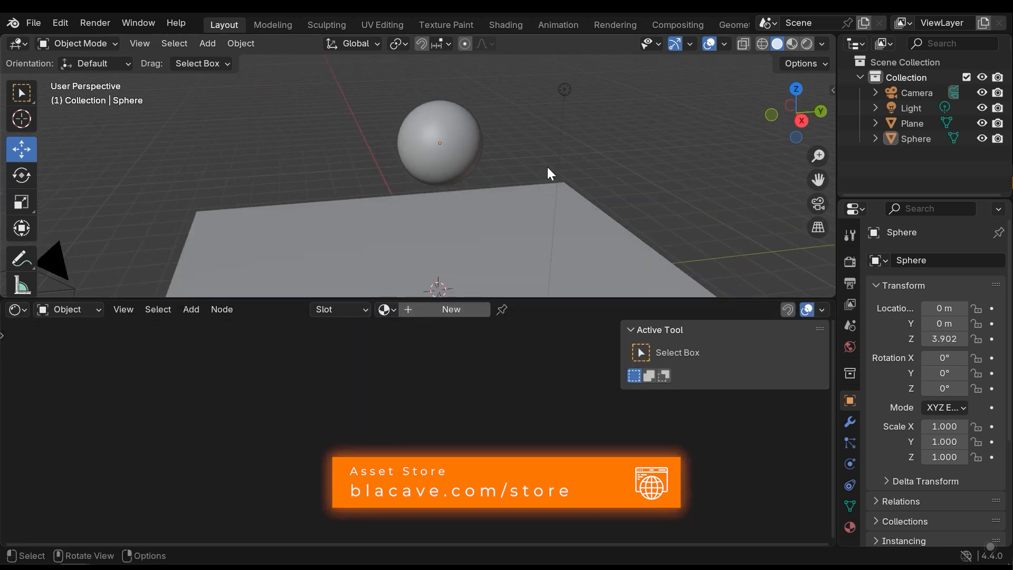
Step: Set the 3D viewport to Material Preview shading and hide its overlays
{"action": "mouse_move", "coordinate": [521, 153]}
{"action": "middle_mouse_down"}
{"action": "mouse_move", "coordinate": [533, 195]}
{"action": "mouse_move", "coordinate": [509, 175]}
{"action": "mouse_move", "coordinate": [591, 174]}
{"action": "mouse_move", "coordinate": [583, 163]}
{"action": "middle_mouse_up"}
{"action": "key", "text": "z"}
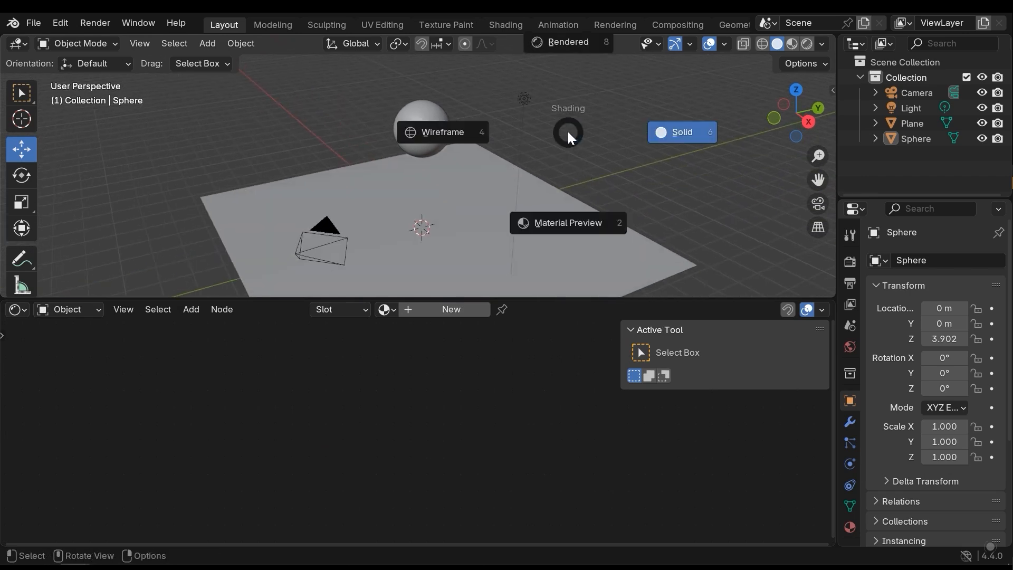
{"action": "left_click", "coordinate": [556, 217]}
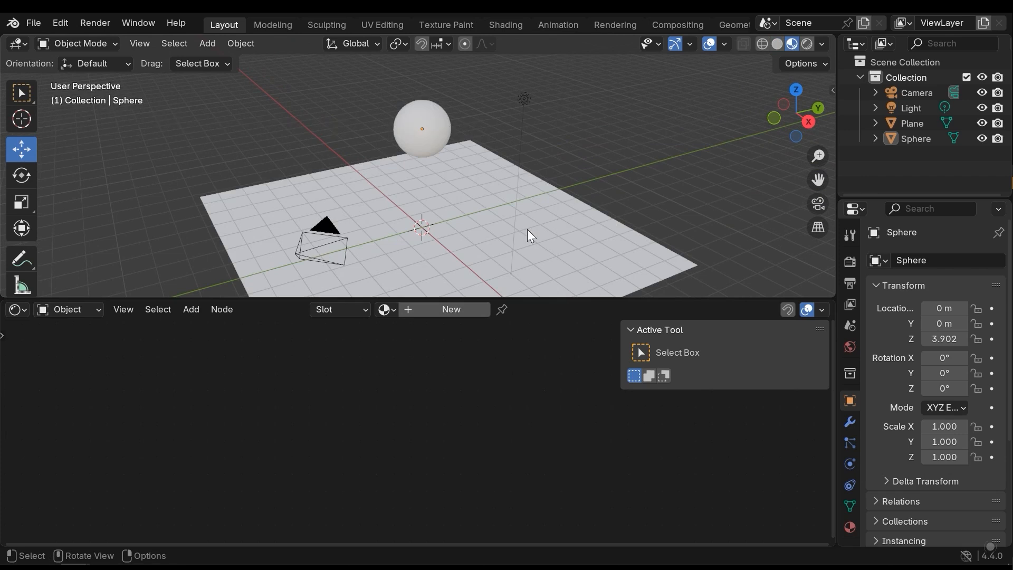
{"action": "left_click", "coordinate": [709, 43]}
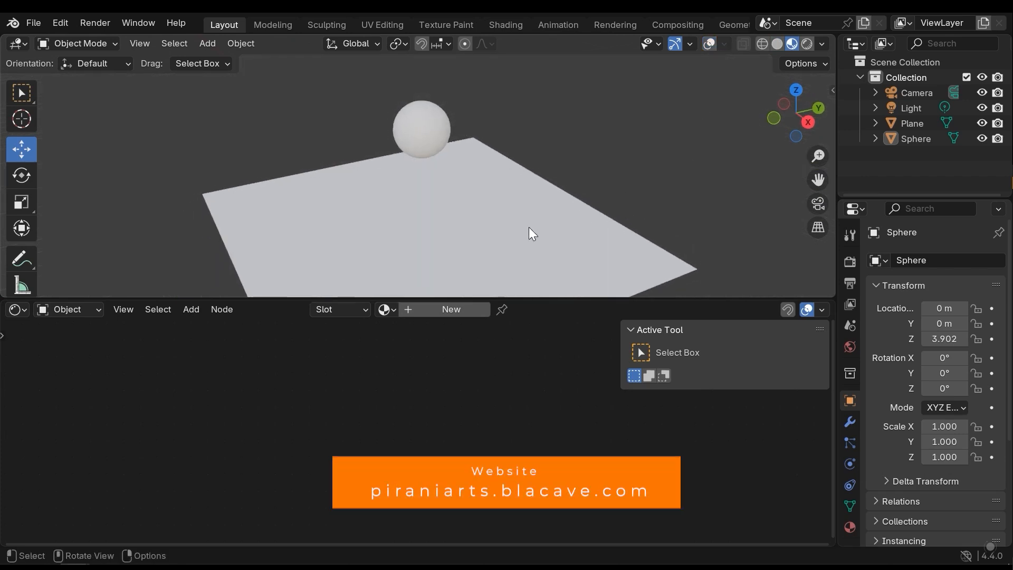
Step: Create a new material for the plane and name it MarbleMat
{"action": "left_click", "coordinate": [473, 227]}
{"action": "middle_click_drag", "start_coordinate": [415, 239], "coordinate": [418, 214], "text": "shift"}
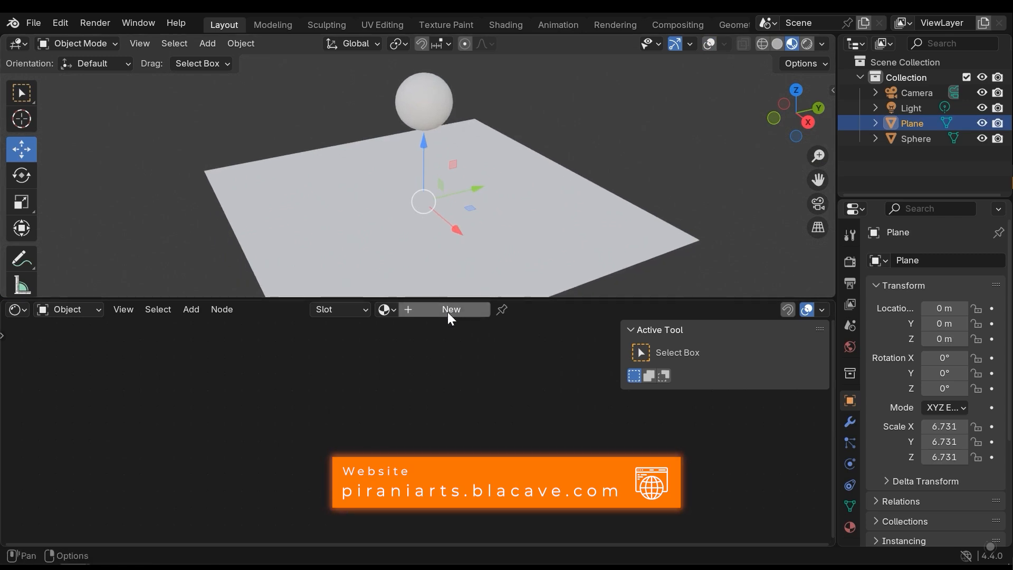
{"action": "left_click", "coordinate": [445, 309]}
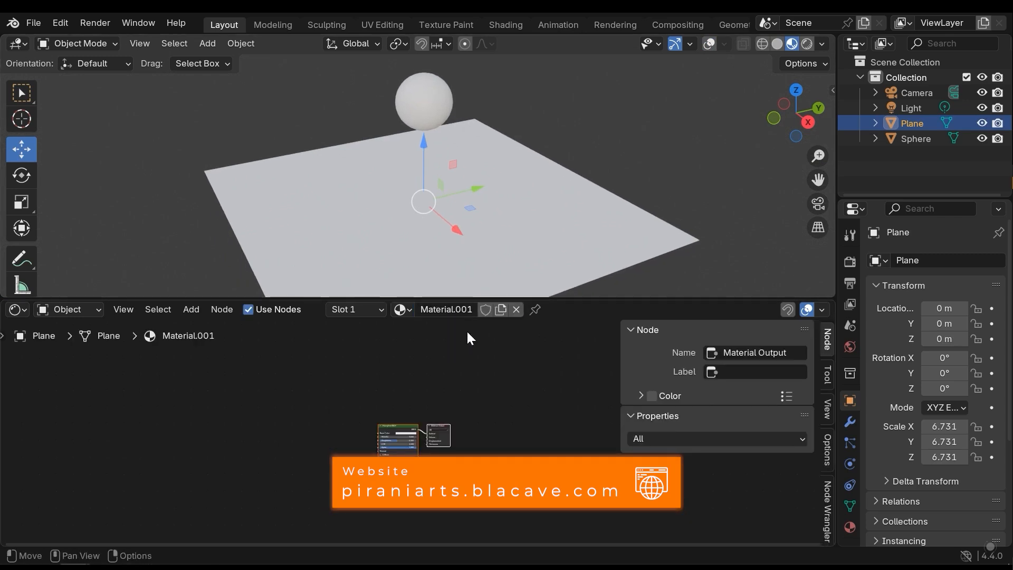
{"action": "left_click", "coordinate": [447, 312]}
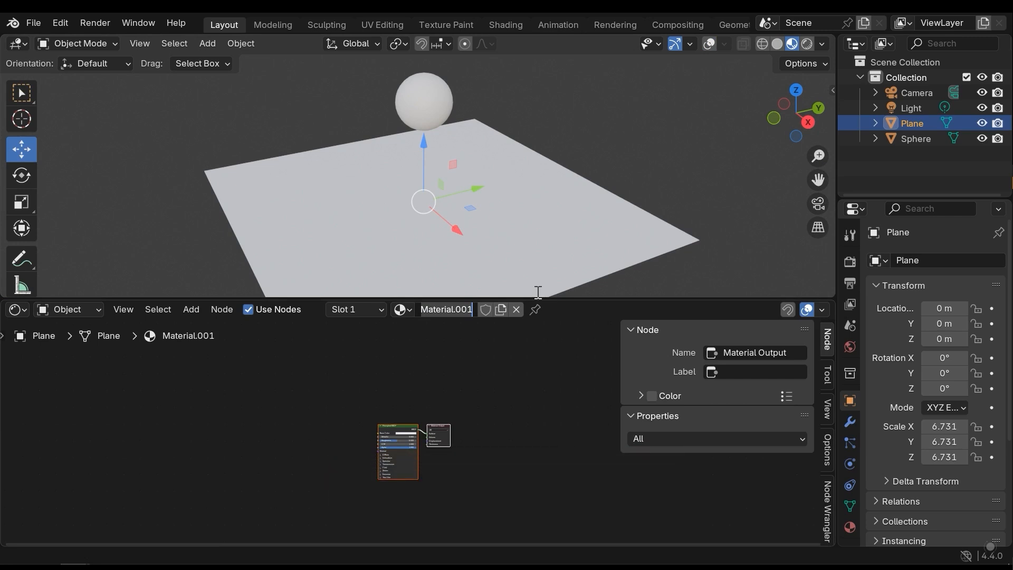
{"action": "type", "text": "MarbleMat"}
{"action": "key", "text": "Return"}
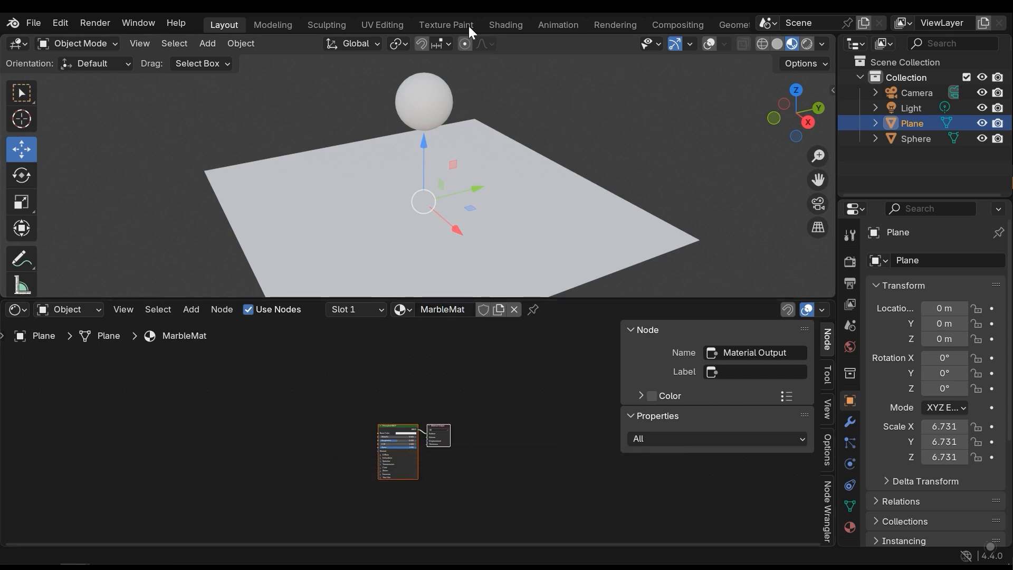
Step: Assign the existing MarbleMat material to the sphere, leaving the sphere deselected
{"action": "left_click", "coordinate": [424, 103]}
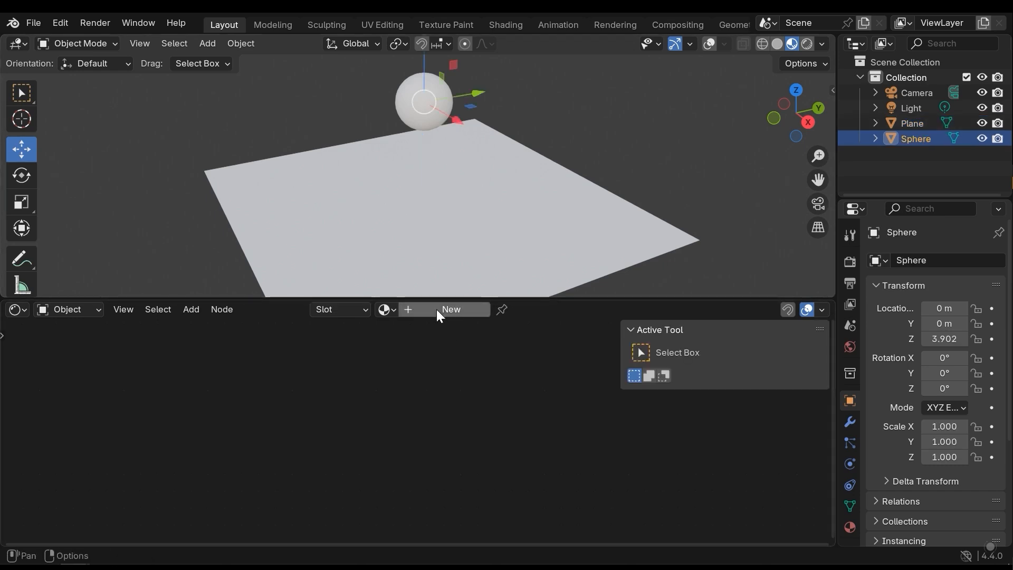
{"action": "left_click", "coordinate": [385, 309]}
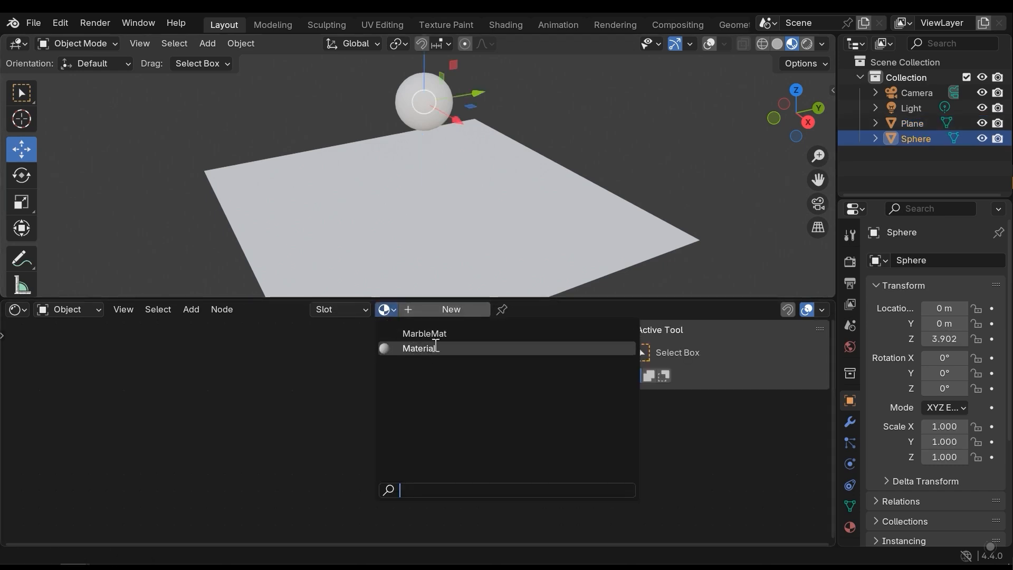
{"action": "left_click", "coordinate": [572, 167]}
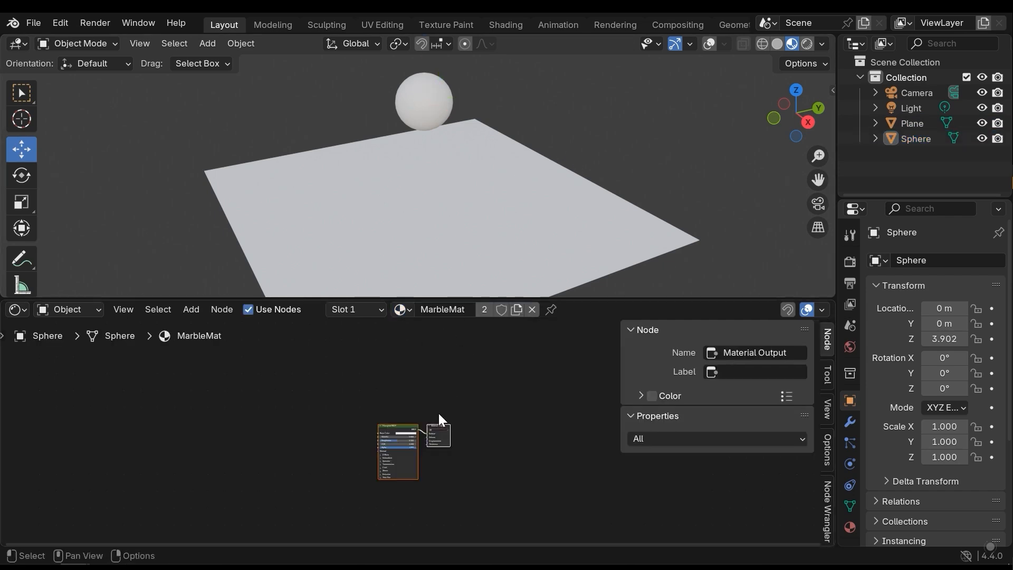
Step: Add a Wave Texture node to the left of the Principled BSDF node
{"action": "middle_click_drag", "start_coordinate": [430, 450], "coordinate": [473, 443]}
{"action": "scroll", "coordinate": [470, 437], "scroll_direction": "up", "scroll_amount": 3}
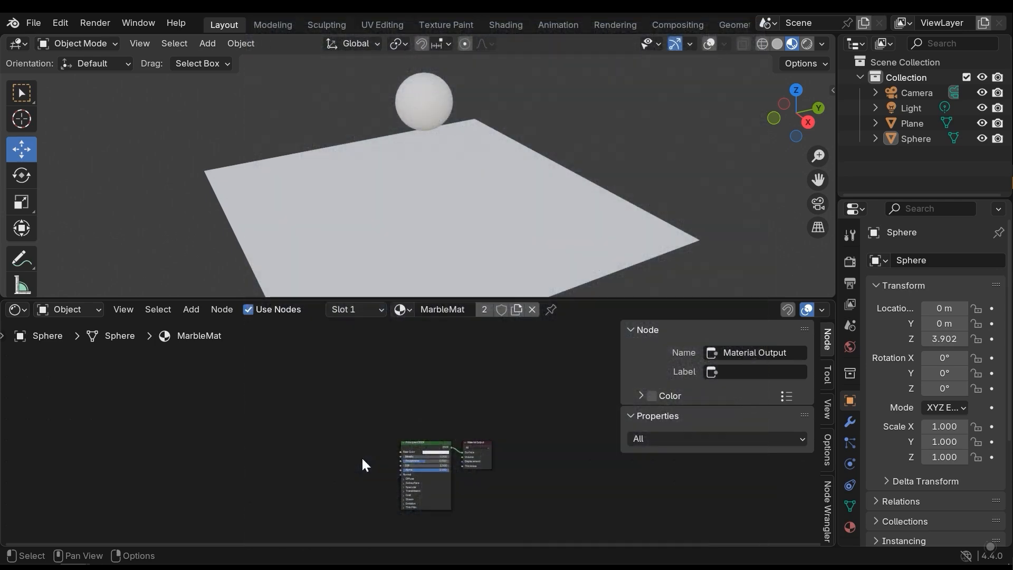
{"action": "middle_click_drag", "start_coordinate": [334, 454], "coordinate": [421, 444]}
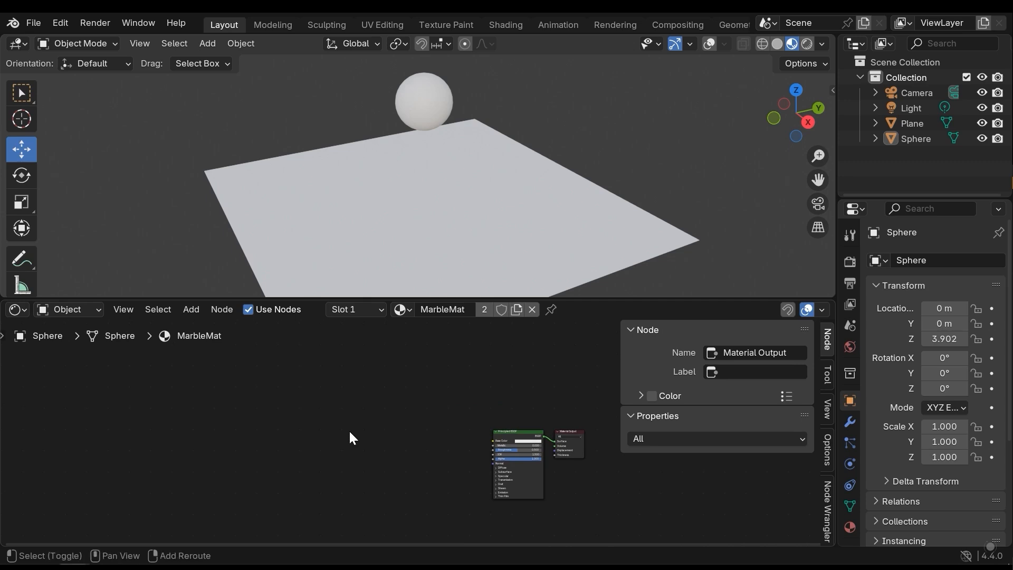
{"action": "key", "text": "shift+a"}
{"action": "mouse_move", "coordinate": [349, 430]}
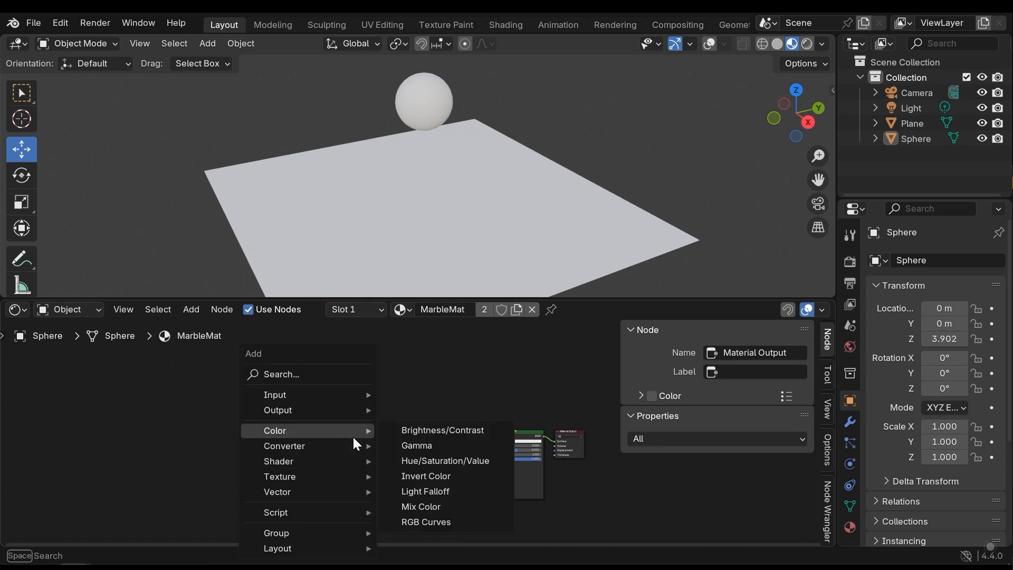
{"action": "mouse_move", "coordinate": [292, 477]}
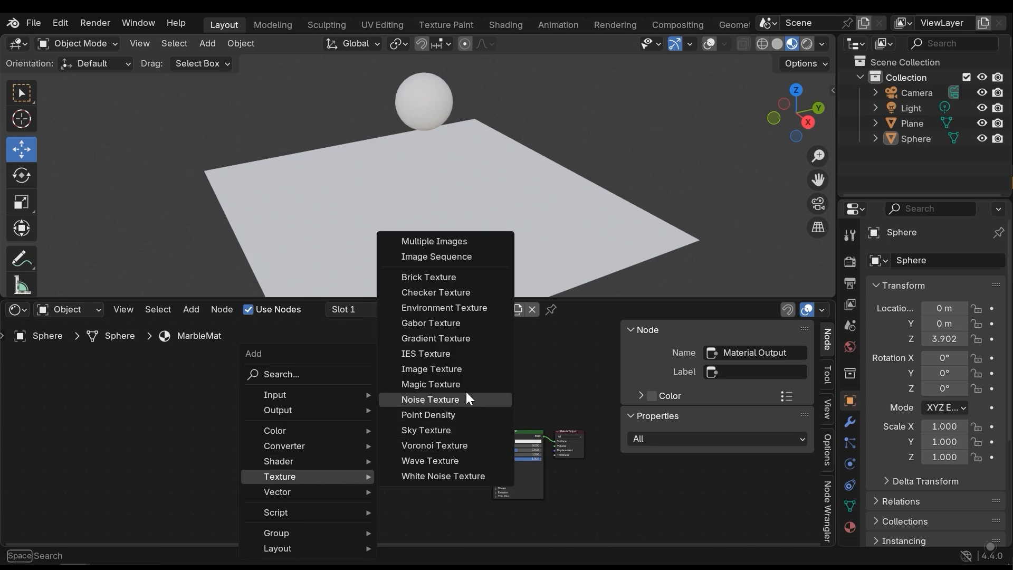
{"action": "left_click", "coordinate": [441, 460]}
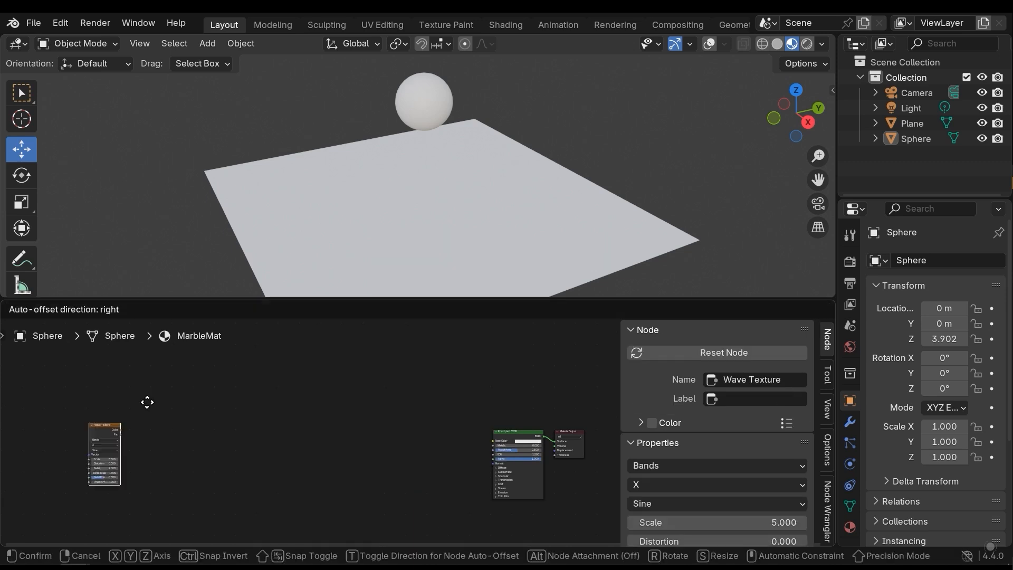
{"action": "left_click", "coordinate": [392, 422]}
Step: Preview the Wave Texture's Color output directly on the plane and sphere
{"action": "middle_click_drag", "start_coordinate": [411, 404], "coordinate": [373, 424]}
{"action": "scroll", "coordinate": [469, 378], "scroll_direction": "up", "scroll_amount": 7}
{"action": "scroll", "coordinate": [379, 410], "scroll_direction": "up", "scroll_amount": 3}
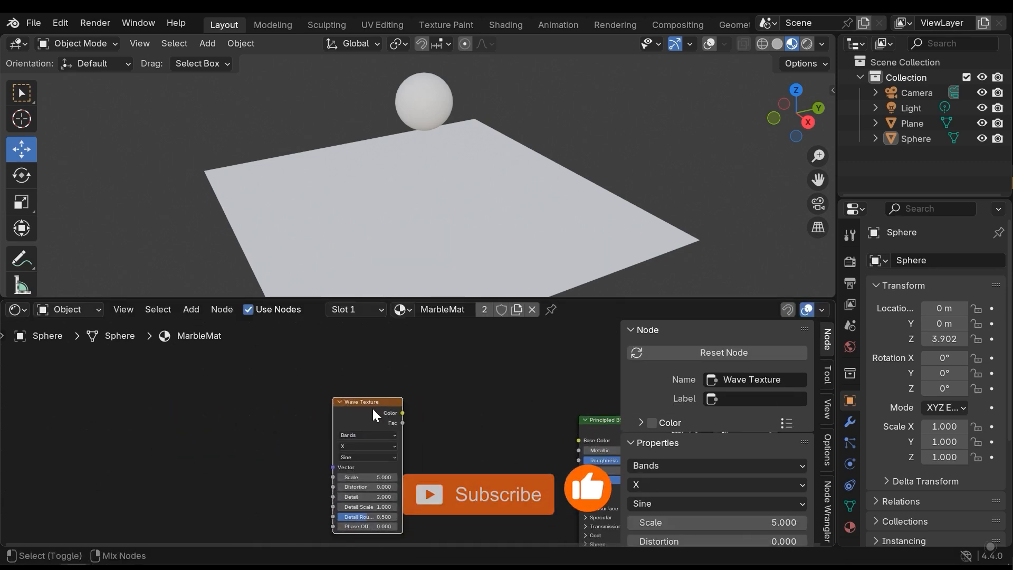
{"action": "left_click", "coordinate": [369, 404], "text": "ctrl+shift"}
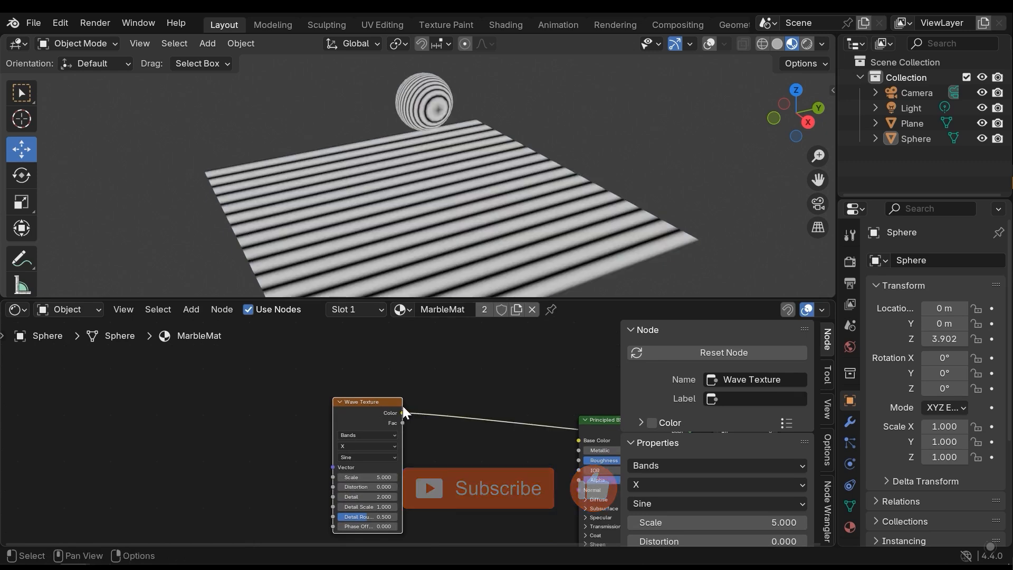
Step: Set the Wave Texture's Scale to 3.2 and its Distortion to 43.8
{"action": "middle_click_drag", "start_coordinate": [439, 462], "coordinate": [444, 456]}
{"action": "scroll", "coordinate": [438, 446], "scroll_direction": "up", "scroll_amount": 2}
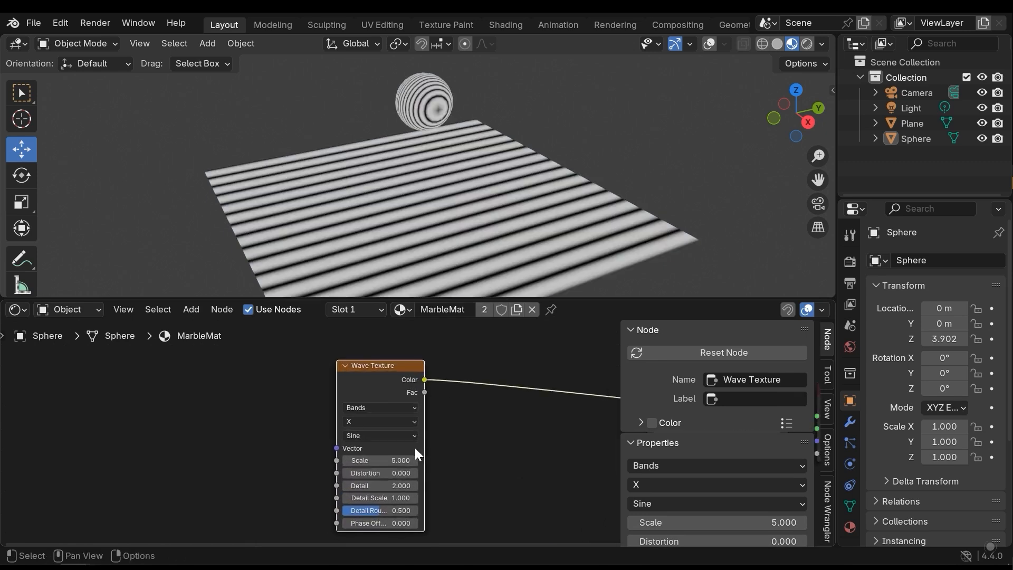
{"action": "scroll", "coordinate": [403, 456], "scroll_direction": "up", "scroll_amount": 1}
{"action": "left_click_drag", "start_coordinate": [401, 459], "coordinate": [346, 459]}
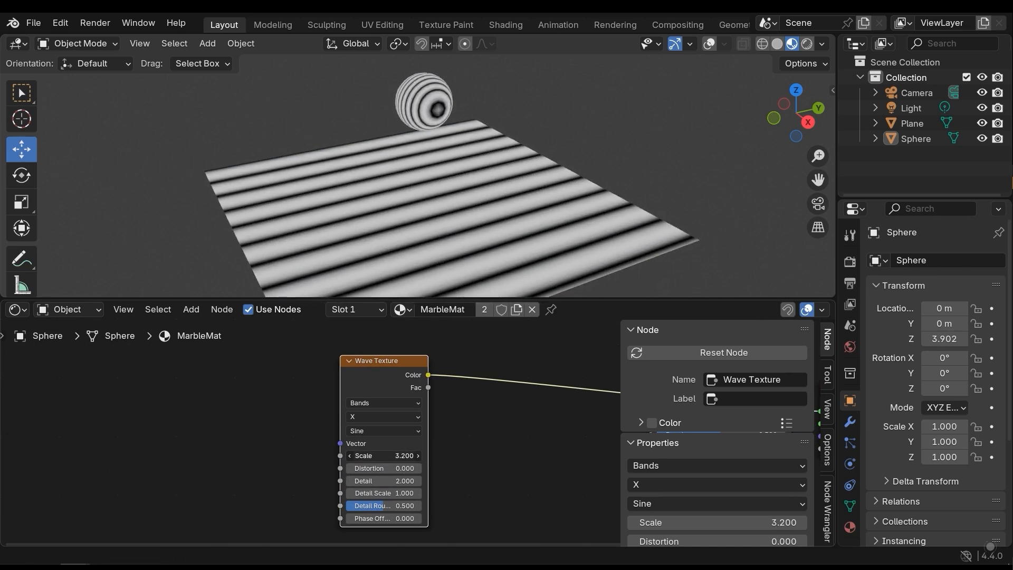
{"action": "middle_click_drag", "start_coordinate": [509, 471], "coordinate": [501, 463]}
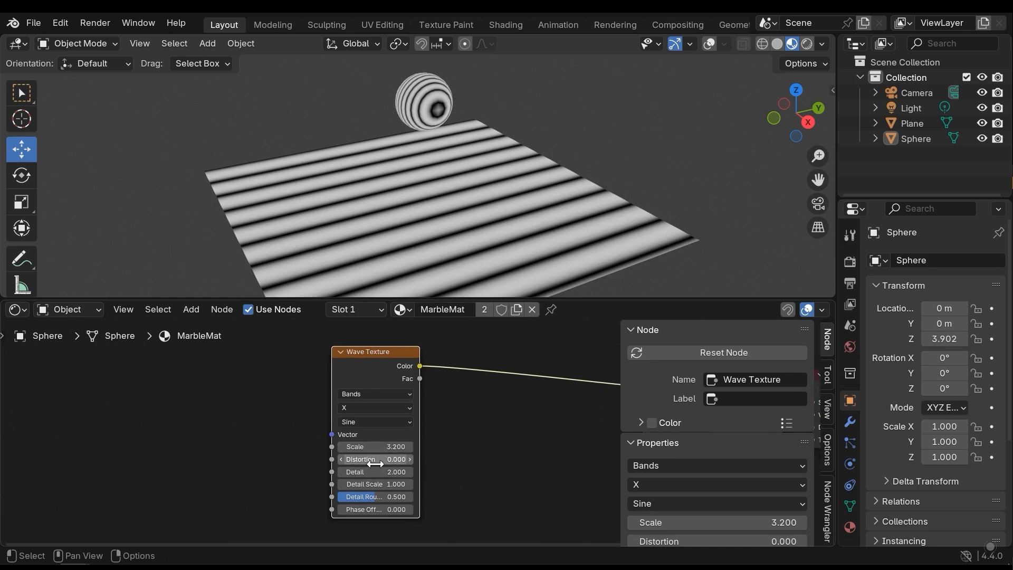
{"action": "left_click_drag", "start_coordinate": [374, 462], "coordinate": [551, 462]}
{"action": "middle_click_drag", "start_coordinate": [595, 234], "coordinate": [527, 232]}
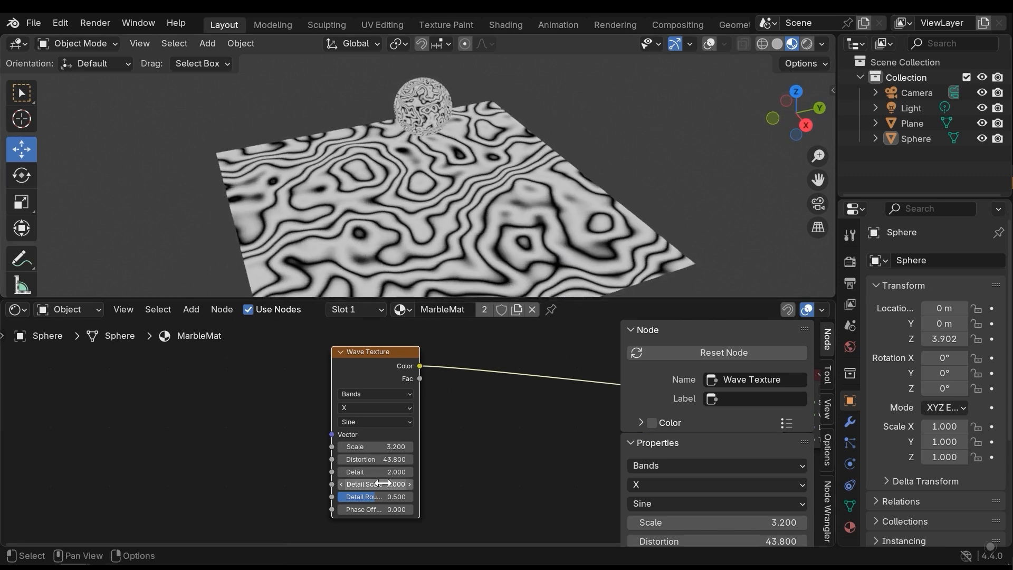
Step: Set the Wave Texture's Detail to 12.4, Detail Scale to 1.6 and Detail Roughness to 0.541
{"action": "left_click_drag", "start_coordinate": [379, 474], "coordinate": [417, 475]}
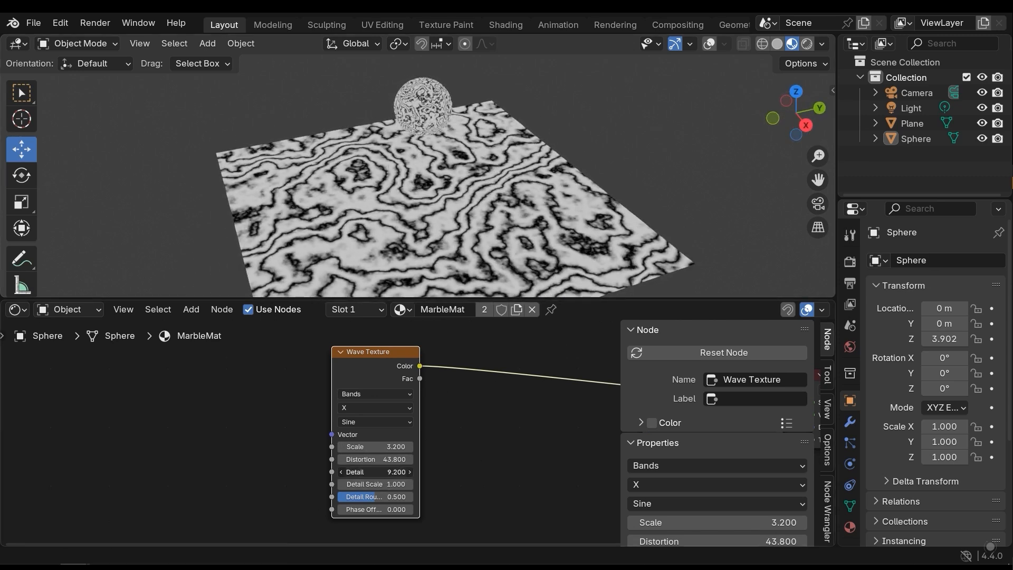
{"action": "middle_click_drag", "start_coordinate": [447, 179], "coordinate": [424, 289]}
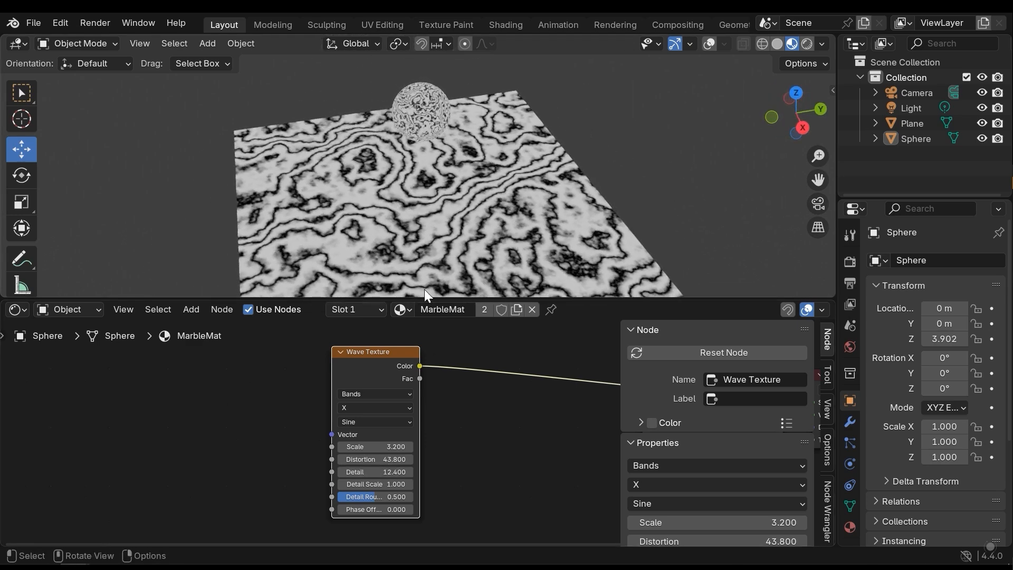
{"action": "mouse_move", "coordinate": [375, 484]}
{"action": "left_mouse_down"}
{"action": "mouse_move", "coordinate": [393, 484]}
{"action": "mouse_move", "coordinate": [379, 500]}
{"action": "left_mouse_up"}
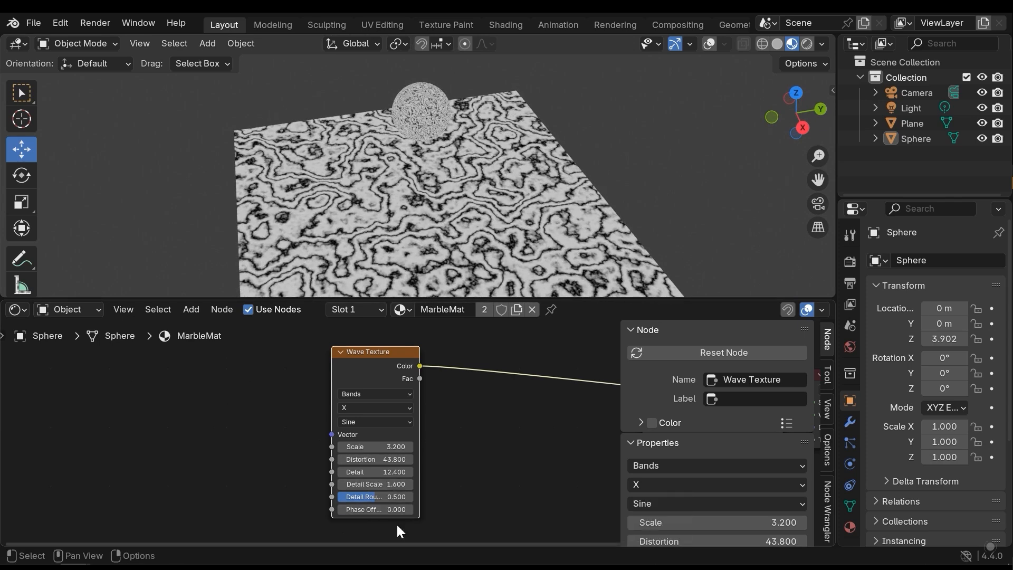
{"action": "left_click_drag", "start_coordinate": [383, 498], "coordinate": [392, 497]}
Step: Examine the distorted wave veins on the plane up close and from a distance in the 3D viewport
{"action": "middle_click_drag", "start_coordinate": [424, 186], "coordinate": [453, 207]}
{"action": "scroll", "coordinate": [534, 195], "scroll_direction": "up", "scroll_amount": 6}
{"action": "scroll", "coordinate": [429, 189], "scroll_direction": "down", "scroll_amount": 4}
{"action": "scroll", "coordinate": [473, 195], "scroll_direction": "up", "scroll_amount": 6}
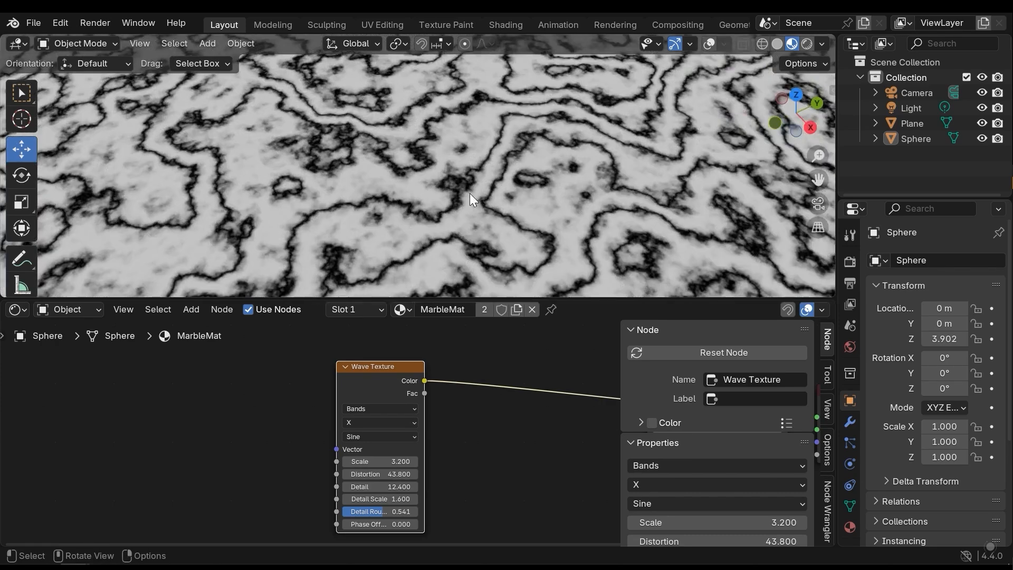
{"action": "scroll", "coordinate": [471, 168], "scroll_direction": "down", "scroll_amount": 2}
{"action": "mouse_move", "coordinate": [474, 156]}
{"action": "middle_mouse_down"}
{"action": "mouse_move", "coordinate": [471, 216]}
{"action": "mouse_move", "coordinate": [457, 221]}
{"action": "mouse_move", "coordinate": [462, 166]}
{"action": "middle_mouse_up"}
{"action": "scroll", "coordinate": [464, 169], "scroll_direction": "down", "scroll_amount": 10}
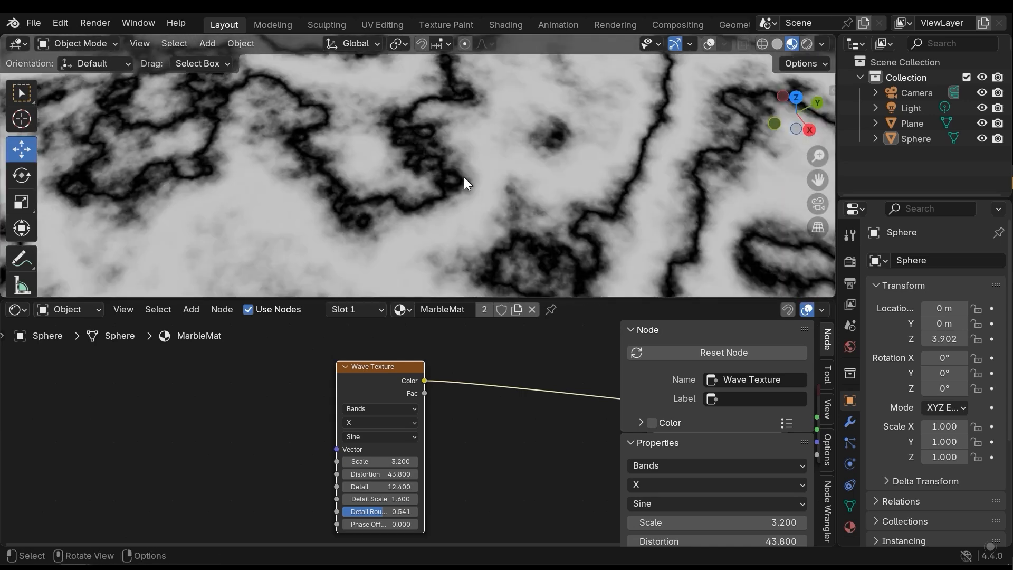
{"action": "middle_click_drag", "start_coordinate": [475, 143], "coordinate": [490, 182]}
Step: Hide the Shader Editor's sidebar to free up space for the nodes
{"action": "middle_click_drag", "start_coordinate": [518, 481], "coordinate": [501, 418]}
{"action": "key", "text": "n"}
{"action": "key", "text": "n"}
{"action": "key", "text": "n"}
{"action": "scroll", "coordinate": [497, 456], "scroll_direction": "down", "scroll_amount": 4}
Step: Add a Noise Texture node and place it directly below the Wave Texture node
{"action": "middle_click_drag", "start_coordinate": [497, 456], "coordinate": [482, 394]}
{"action": "middle_click_drag", "start_coordinate": [470, 436], "coordinate": [490, 466]}
{"action": "middle_click_drag", "start_coordinate": [417, 473], "coordinate": [458, 440]}
{"action": "key", "text": "shift+a"}
{"action": "mouse_move", "coordinate": [442, 440]}
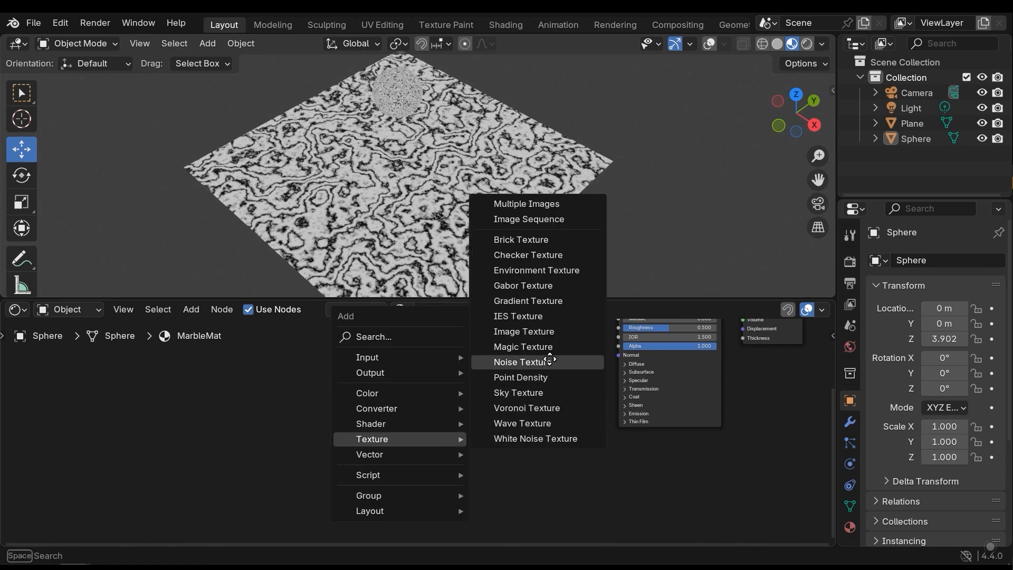
{"action": "left_click", "coordinate": [525, 362]}
{"action": "left_click", "coordinate": [389, 409]}
Step: Preview the Noise Texture's Fac output directly on the plane and sphere
{"action": "scroll", "coordinate": [508, 412], "scroll_direction": "down", "scroll_amount": 5}
{"action": "middle_click_drag", "start_coordinate": [502, 357], "coordinate": [450, 384]}
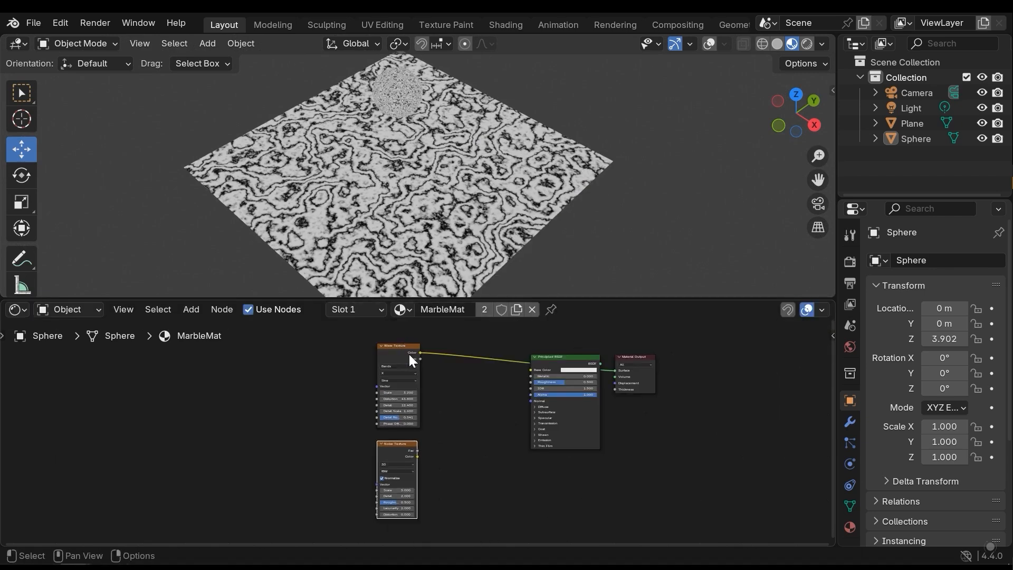
{"action": "middle_click_drag", "start_coordinate": [445, 452], "coordinate": [432, 423]}
{"action": "scroll", "coordinate": [428, 411], "scroll_direction": "down", "scroll_amount": 1}
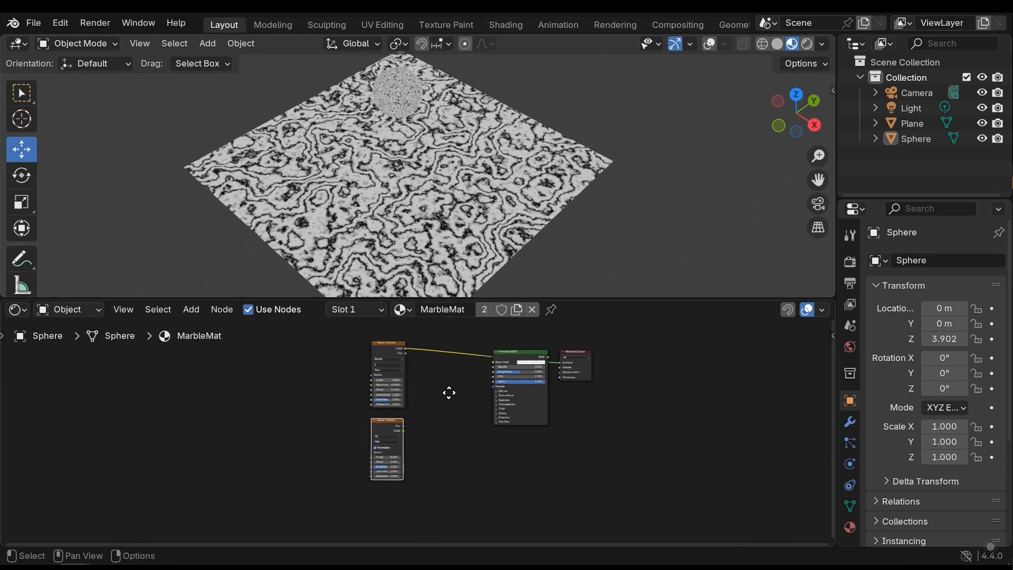
{"action": "scroll", "coordinate": [446, 391], "scroll_direction": "right", "scroll_amount": 1, "text": "ctrl"}
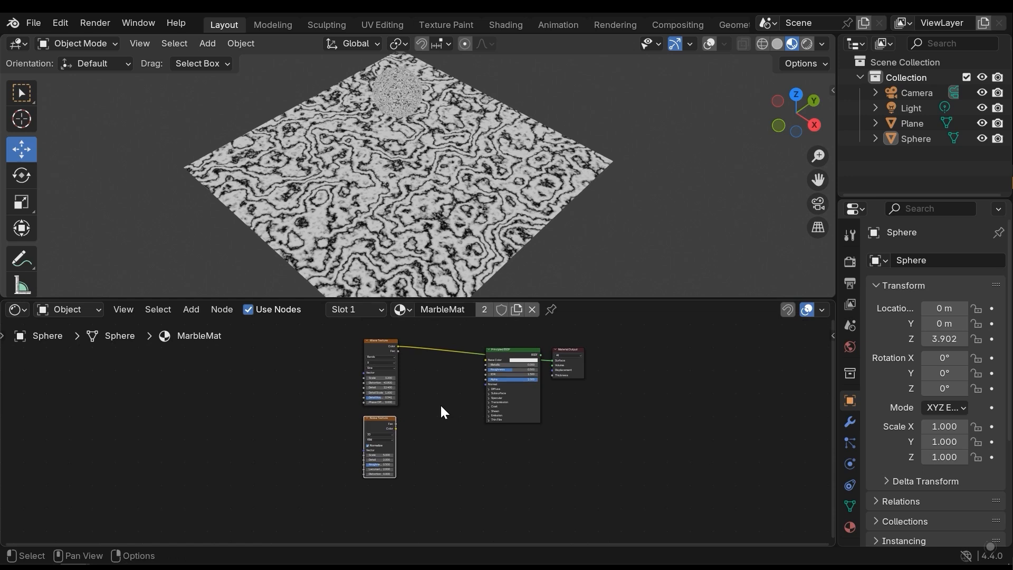
{"action": "scroll", "coordinate": [350, 429], "scroll_direction": "up", "scroll_amount": 4}
{"action": "middle_click_drag", "start_coordinate": [369, 424], "coordinate": [445, 394]}
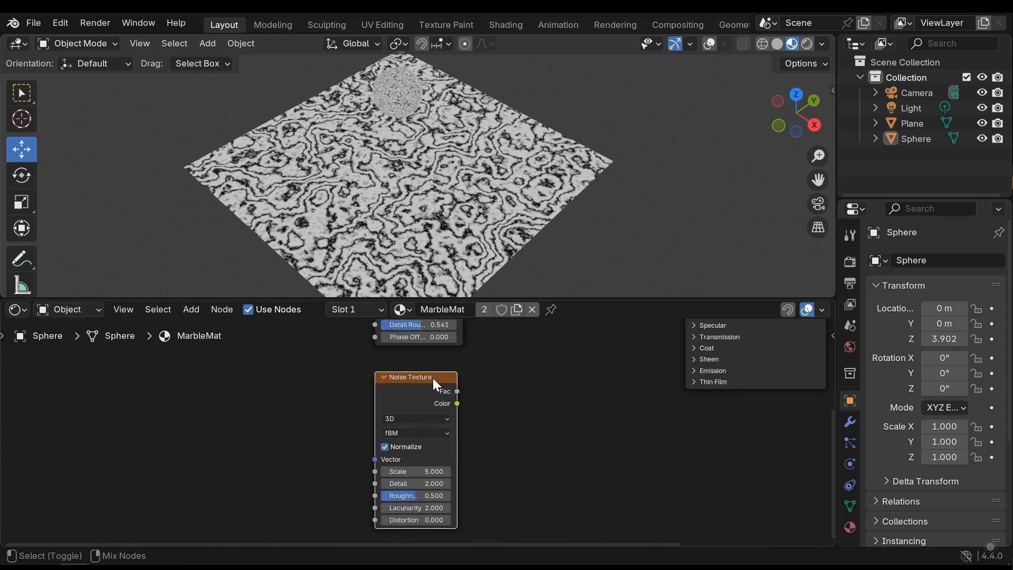
{"action": "left_click", "coordinate": [426, 378], "text": "ctrl+shift"}
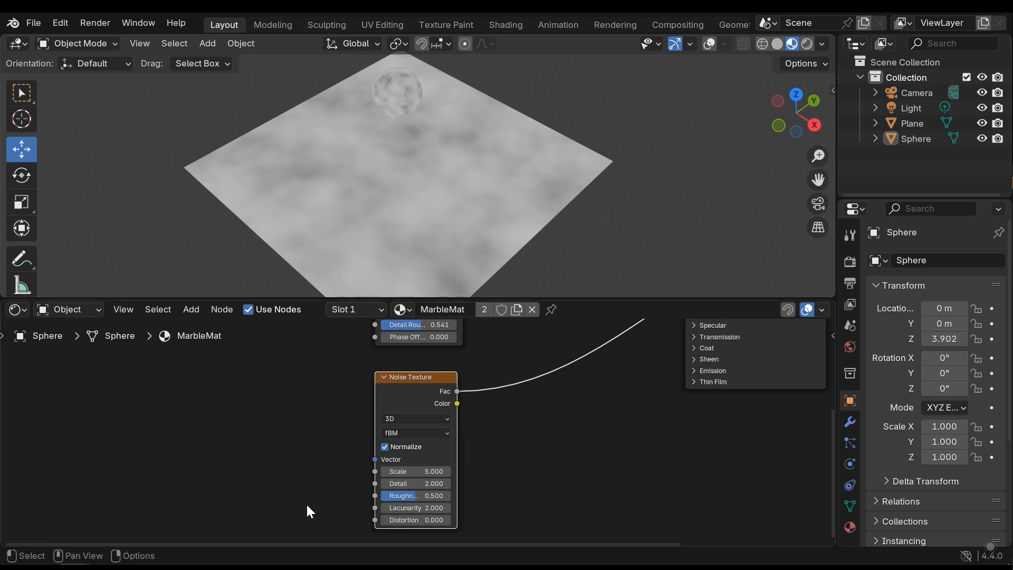
Step: Set the Noise Texture's Scale to 16.4, Detail to 15, Roughness to 0.478 and Distortion to 0.3
{"action": "middle_click_drag", "start_coordinate": [542, 464], "coordinate": [539, 449]}
{"action": "left_click_drag", "start_coordinate": [412, 456], "coordinate": [472, 456]}
{"action": "middle_click_drag", "start_coordinate": [404, 331], "coordinate": [377, 294]}
{"action": "scroll", "coordinate": [377, 264], "scroll_direction": "up", "scroll_amount": 3}
{"action": "left_click_drag", "start_coordinate": [386, 431], "coordinate": [388, 431]}
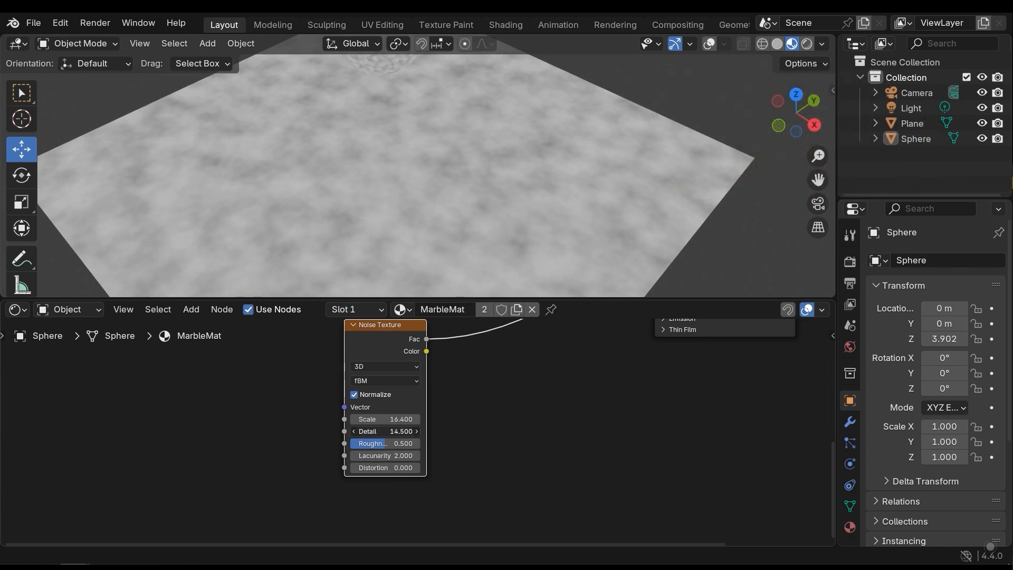
{"action": "left_click_drag", "start_coordinate": [387, 431], "coordinate": [388, 431]}
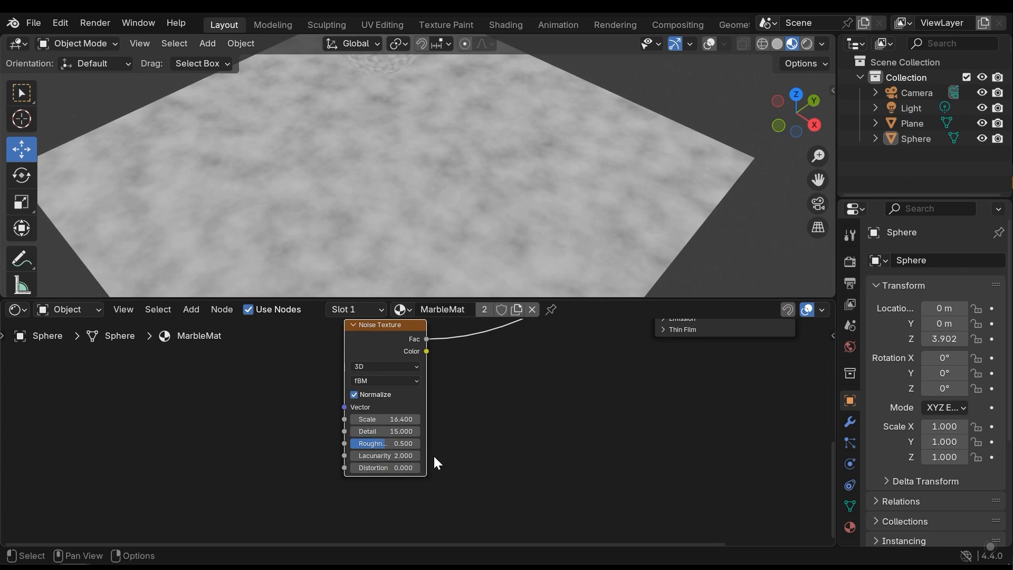
{"action": "left_click_drag", "start_coordinate": [395, 443], "coordinate": [395, 452]}
{"action": "left_click_drag", "start_coordinate": [390, 467], "coordinate": [401, 468]}
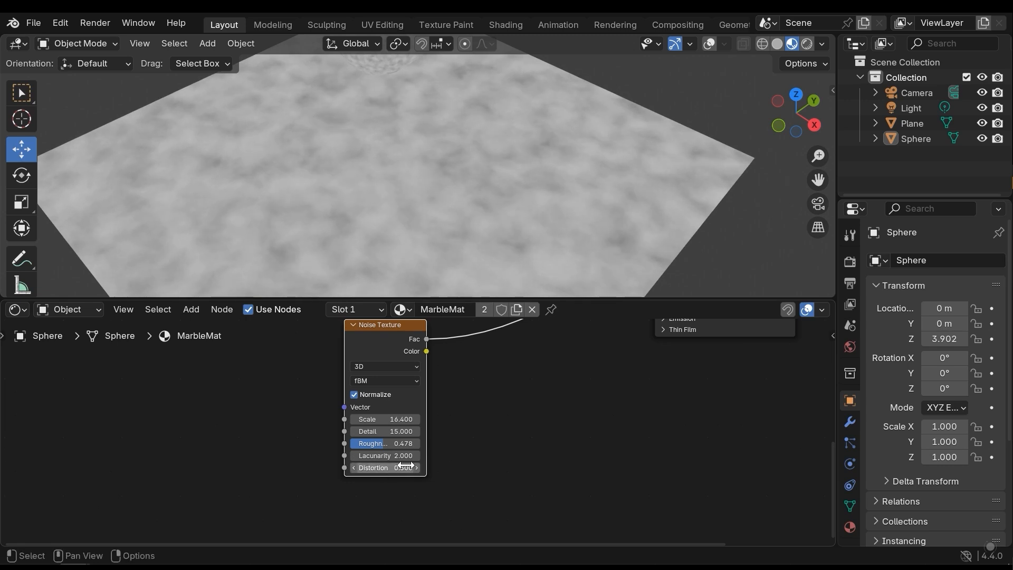
Step: Examine the cloudy noise pattern on the plane up close and from a distance in the 3D viewport
{"action": "middle_click_drag", "start_coordinate": [472, 441], "coordinate": [464, 411]}
{"action": "scroll", "coordinate": [498, 173], "scroll_direction": "down", "scroll_amount": 5}
{"action": "middle_click_drag", "start_coordinate": [493, 195], "coordinate": [472, 225]}
{"action": "scroll", "coordinate": [482, 210], "scroll_direction": "up", "scroll_amount": 5}
{"action": "scroll", "coordinate": [438, 217], "scroll_direction": "up", "scroll_amount": 5}
{"action": "scroll", "coordinate": [441, 218], "scroll_direction": "down", "scroll_amount": 9}
{"action": "scroll", "coordinate": [482, 458], "scroll_direction": "down", "scroll_amount": 3}
{"action": "middle_click_drag", "start_coordinate": [480, 458], "coordinate": [396, 401]}
{"action": "key", "text": "shift+a"}
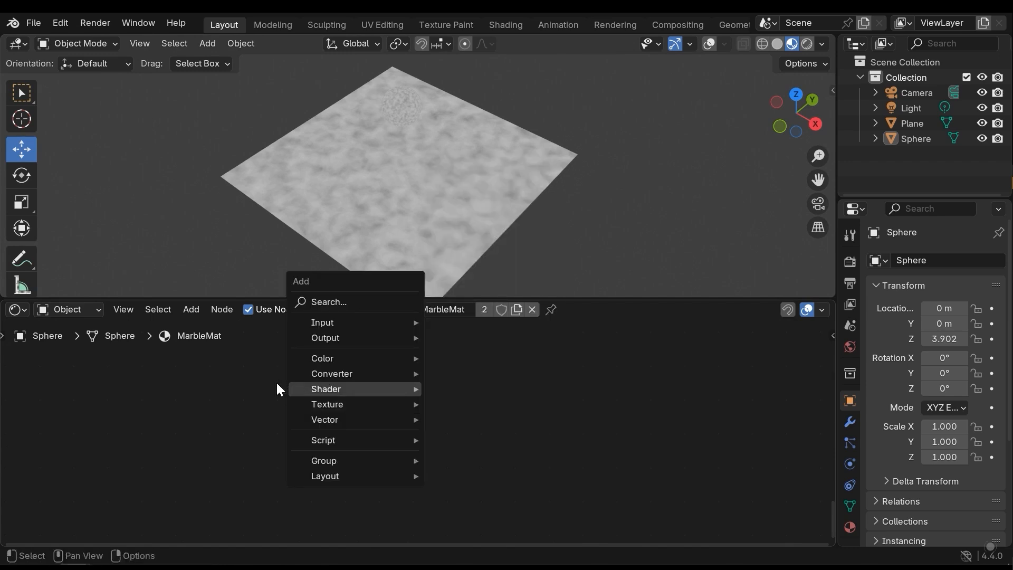
{"action": "key", "text": "Escape"}
Step: Duplicate the Wave Texture node and place the copy below the Noise Texture node
{"action": "scroll", "coordinate": [369, 401], "scroll_direction": "up", "scroll_amount": 6}
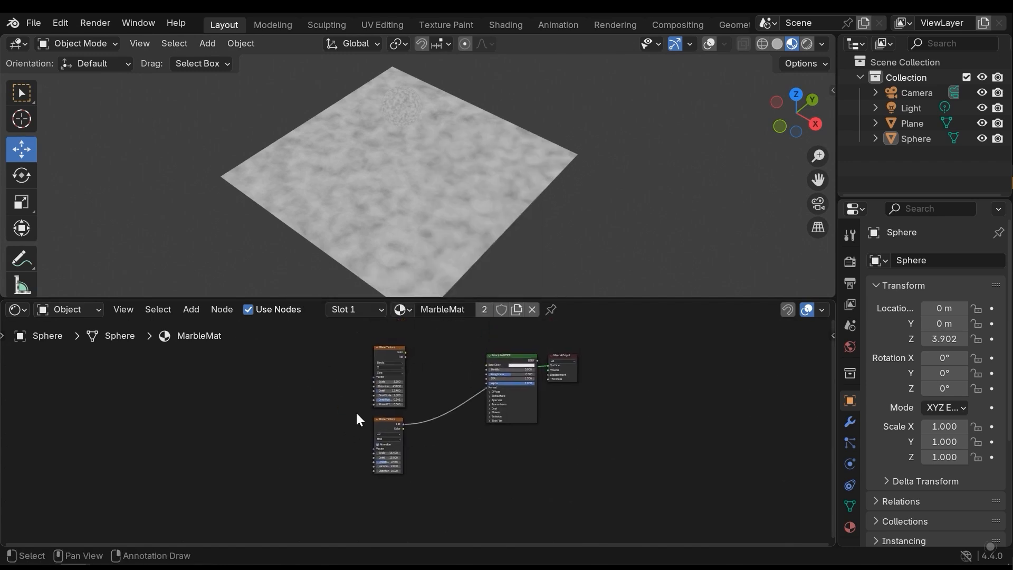
{"action": "scroll", "coordinate": [355, 427], "scroll_direction": "up", "scroll_amount": 1}
{"action": "key", "text": "shift+d"}
{"action": "left_click", "coordinate": [317, 479]}
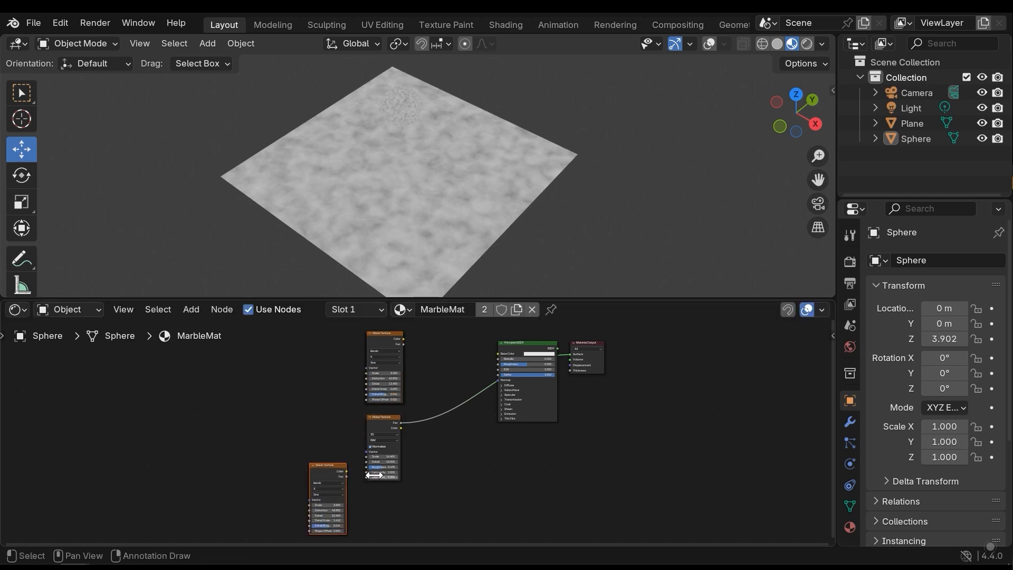
{"action": "middle_click_drag", "start_coordinate": [373, 474], "coordinate": [369, 366]}
{"action": "left_click_drag", "start_coordinate": [334, 364], "coordinate": [388, 406]}
Step: Raise the duplicated Wave Texture's Scale to 5.4 and preview its Color output on the objects
{"action": "scroll", "coordinate": [384, 426], "scroll_direction": "up", "scroll_amount": 9}
{"action": "middle_click_drag", "start_coordinate": [388, 452], "coordinate": [405, 447]}
{"action": "scroll", "coordinate": [405, 446], "scroll_direction": "up", "scroll_amount": 2}
{"action": "left_click_drag", "start_coordinate": [345, 442], "coordinate": [357, 442]}
{"action": "middle_click_drag", "start_coordinate": [345, 329], "coordinate": [346, 383]}
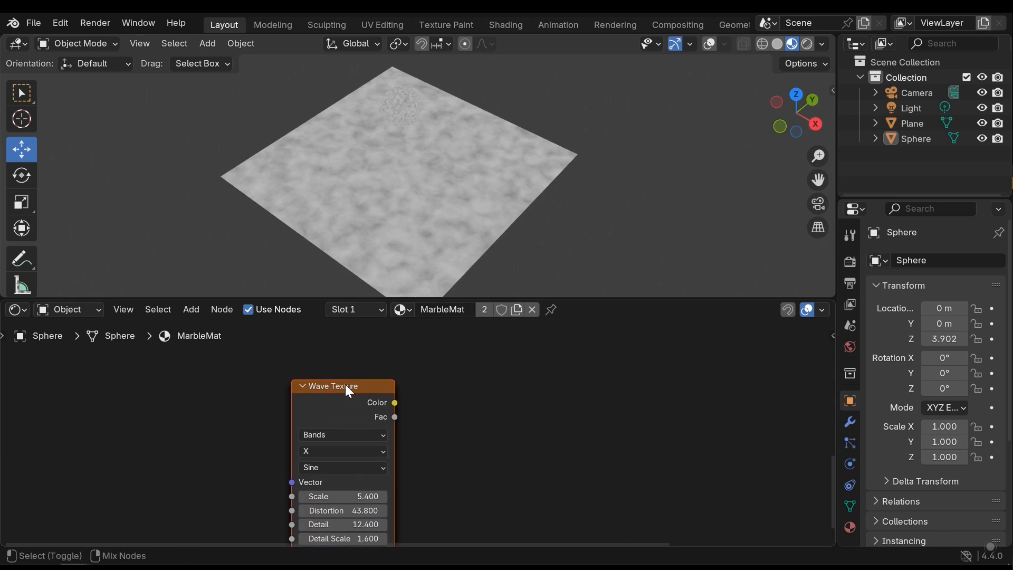
{"action": "left_click", "coordinate": [346, 383], "text": "ctrl+shift"}
Step: Set the duplicated Wave Texture's Scale to 9.9, Distortion to 10.4, Detail to 12.6 and Detail Scale to 4.7, checking the finer veins up close
{"action": "middle_click_drag", "start_coordinate": [348, 498], "coordinate": [359, 418]}
{"action": "left_click_drag", "start_coordinate": [359, 418], "coordinate": [283, 431]}
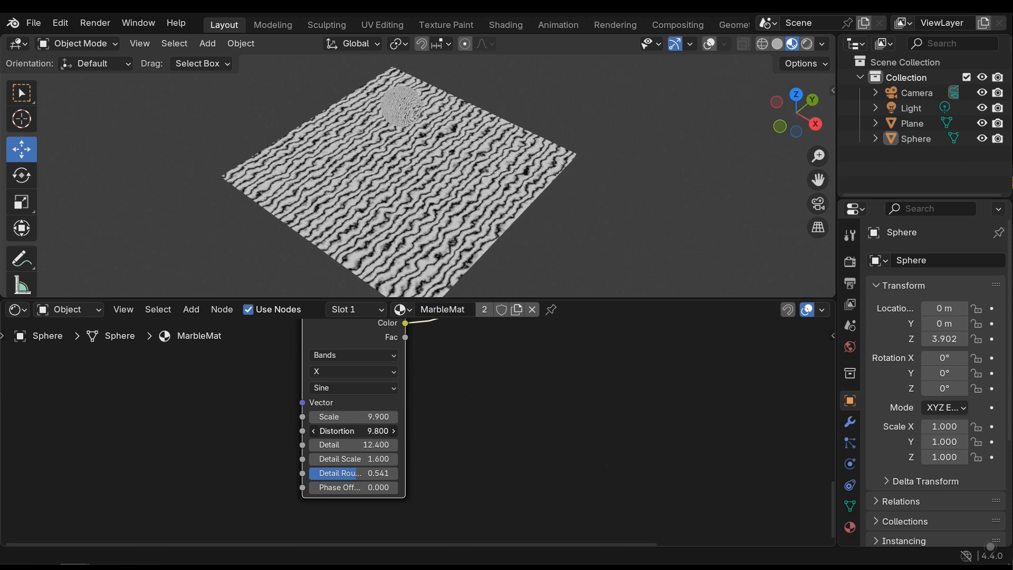
{"action": "left_click_drag", "start_coordinate": [364, 444], "coordinate": [369, 445]}
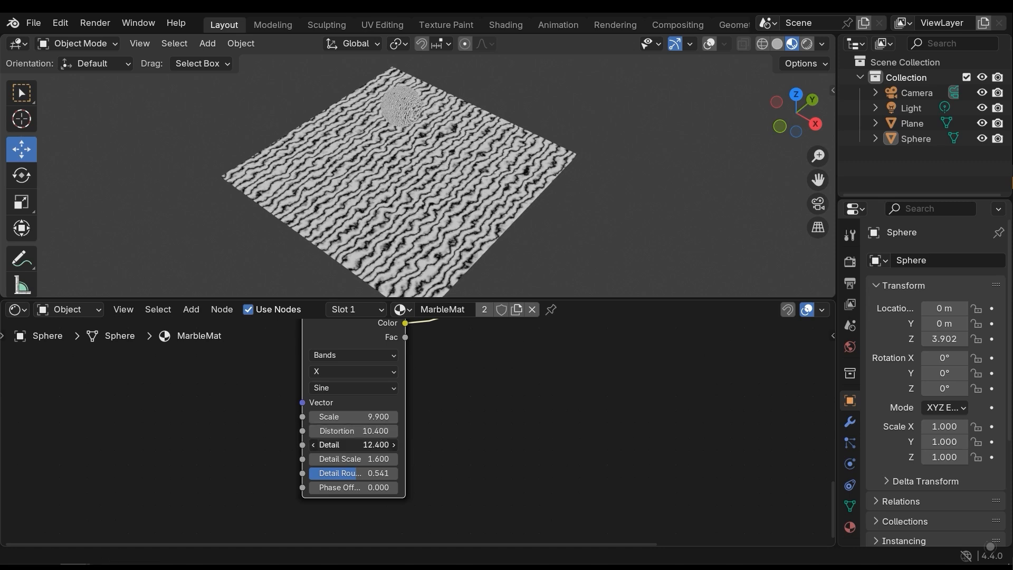
{"action": "left_click_drag", "start_coordinate": [364, 458], "coordinate": [433, 441]}
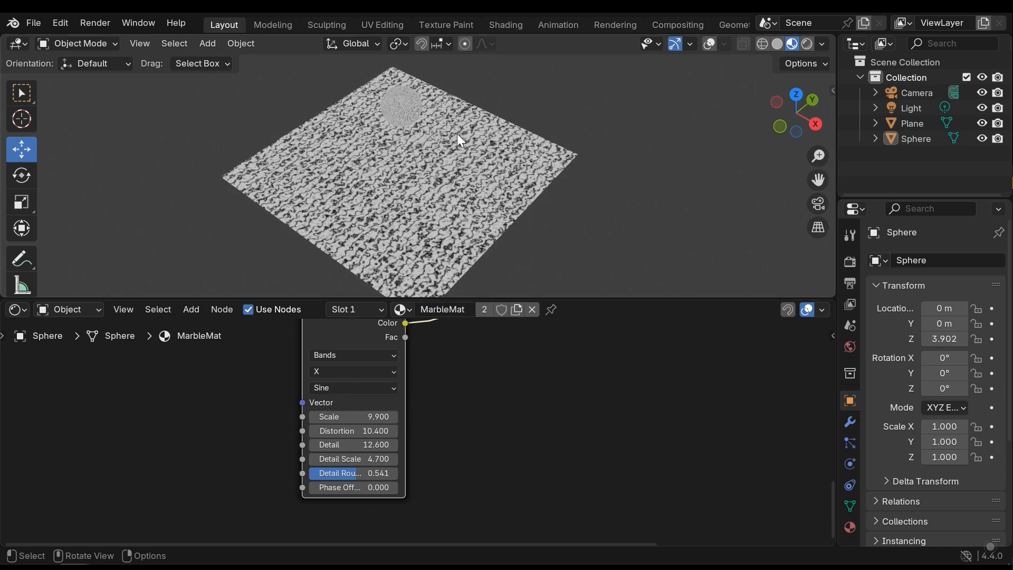
{"action": "middle_click_drag", "start_coordinate": [462, 148], "coordinate": [517, 159]}
{"action": "scroll", "coordinate": [448, 176], "scroll_direction": "up", "scroll_amount": 13}
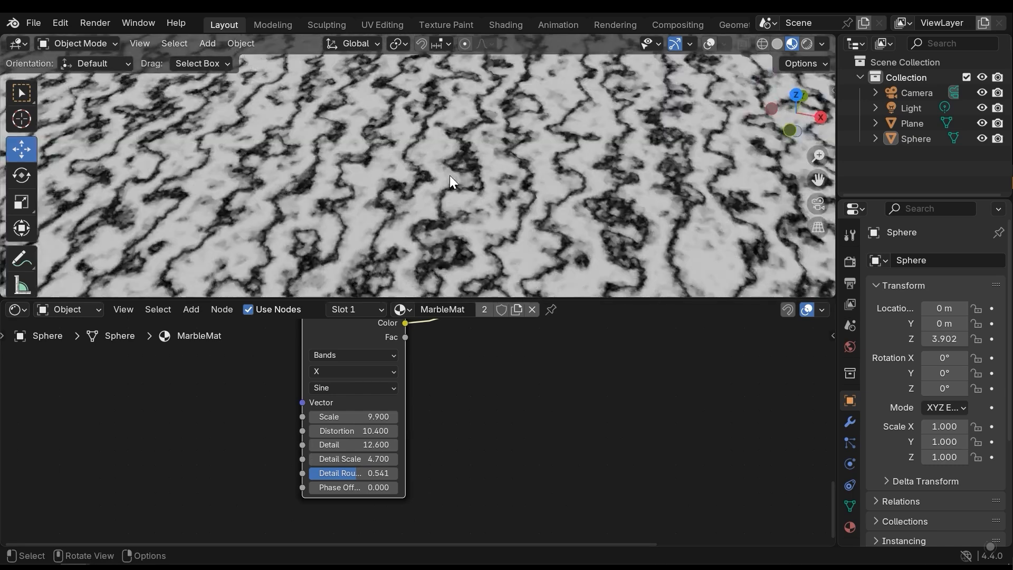
{"action": "scroll", "coordinate": [485, 170], "scroll_direction": "down", "scroll_amount": 13}
Step: Duplicate the Noise Texture node and place the copy below the second Wave Texture node
{"action": "scroll", "coordinate": [458, 356], "scroll_direction": "down", "scroll_amount": 5}
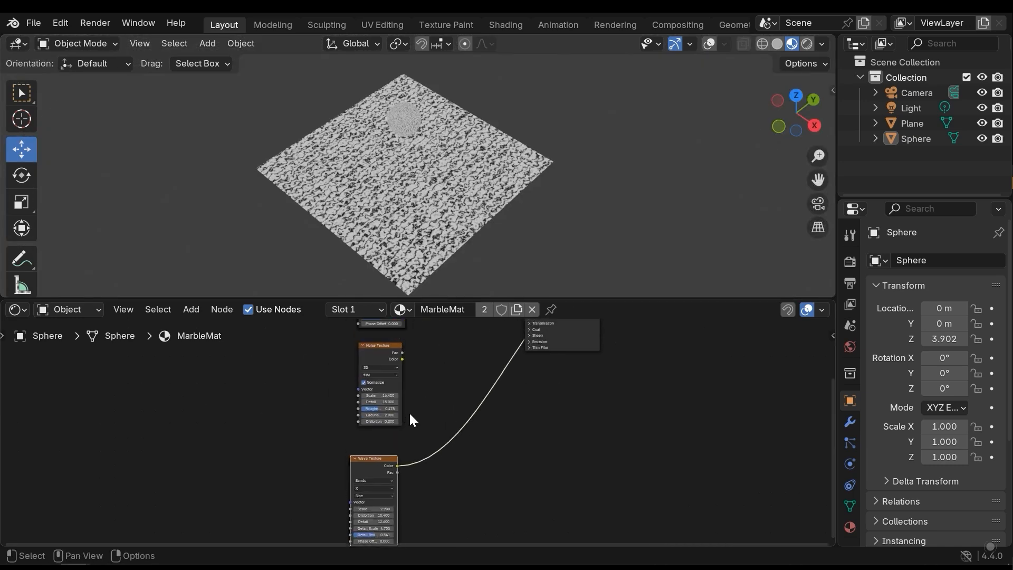
{"action": "left_click", "coordinate": [369, 357]}
{"action": "key", "text": "shift+d"}
{"action": "left_click", "coordinate": [290, 457]}
{"action": "middle_click_drag", "start_coordinate": [292, 472], "coordinate": [302, 376]}
{"action": "left_click_drag", "start_coordinate": [308, 356], "coordinate": [382, 434]}
{"action": "scroll", "coordinate": [390, 443], "scroll_direction": "up", "scroll_amount": 5}
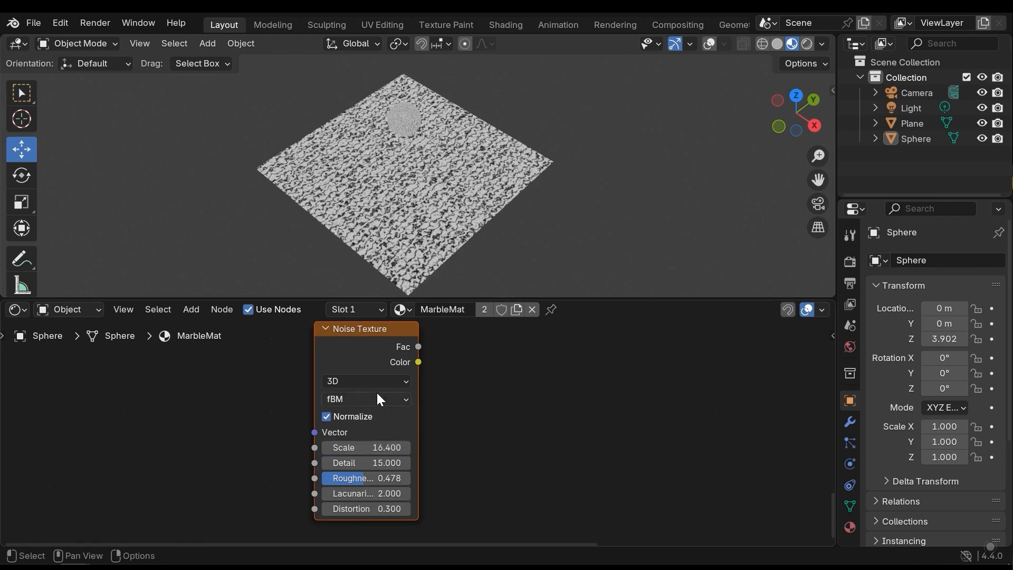
Step: Preview the duplicated Noise Texture's Fac output and raise its Roughness to 0.854, checking the pattern up close
{"action": "left_click", "coordinate": [361, 344], "text": "ctrl+shift"}
{"action": "mouse_move", "coordinate": [368, 448]}
{"action": "left_mouse_down"}
{"action": "mouse_move", "coordinate": [346, 448]}
{"action": "mouse_move", "coordinate": [368, 447]}
{"action": "left_mouse_up"}
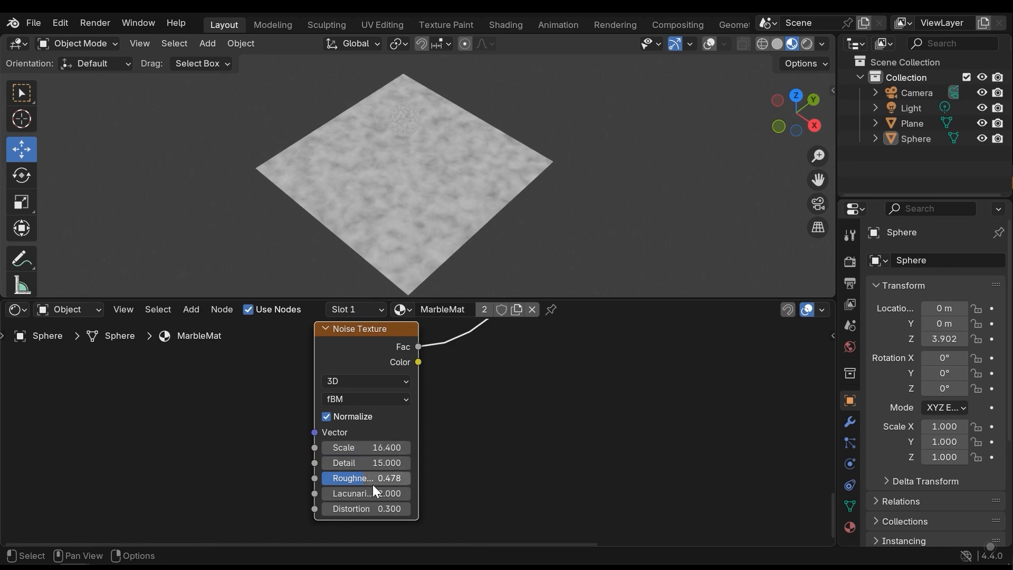
{"action": "left_click_drag", "start_coordinate": [376, 485], "coordinate": [399, 479]}
{"action": "scroll", "coordinate": [436, 203], "scroll_direction": "up", "scroll_amount": 5}
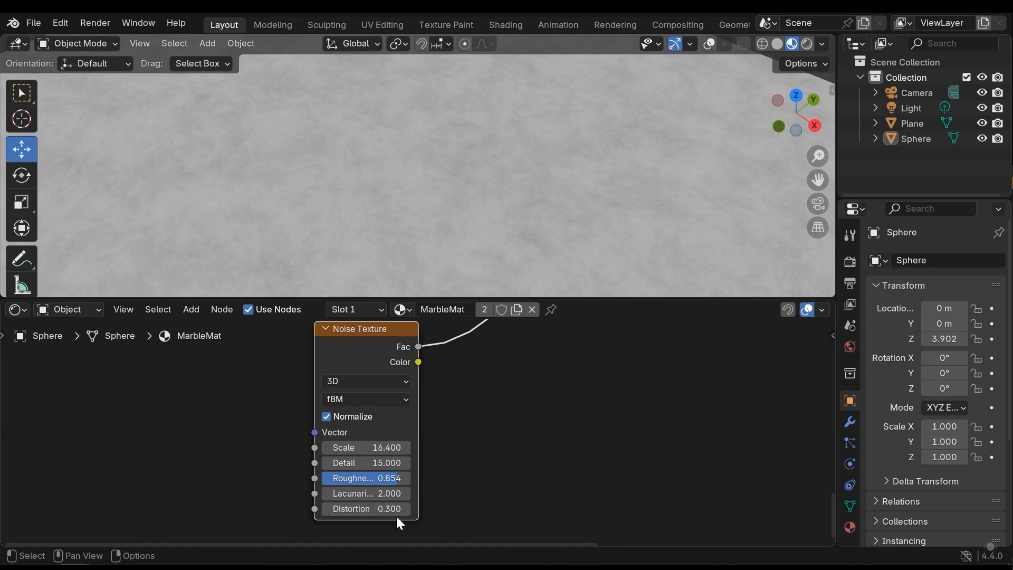
{"action": "scroll", "coordinate": [477, 227], "scroll_direction": "down", "scroll_amount": 1}
{"action": "scroll", "coordinate": [480, 224], "scroll_direction": "down", "scroll_amount": 4}
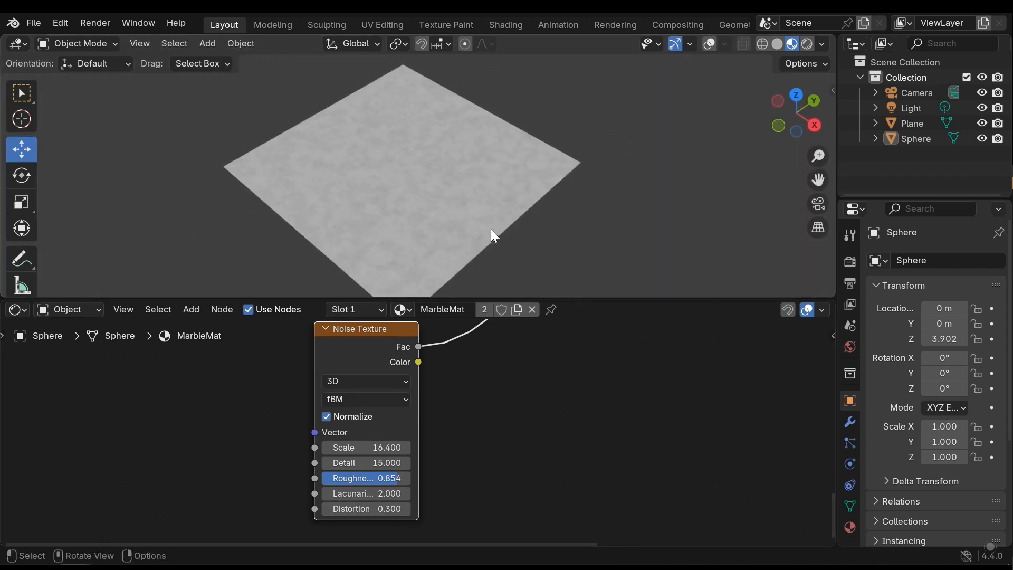
Step: Add a Math node beside the second Wave Texture and second Noise Texture nodes
{"action": "scroll", "coordinate": [411, 435], "scroll_direction": "down", "scroll_amount": 3}
{"action": "middle_click_drag", "start_coordinate": [413, 441], "coordinate": [416, 449]}
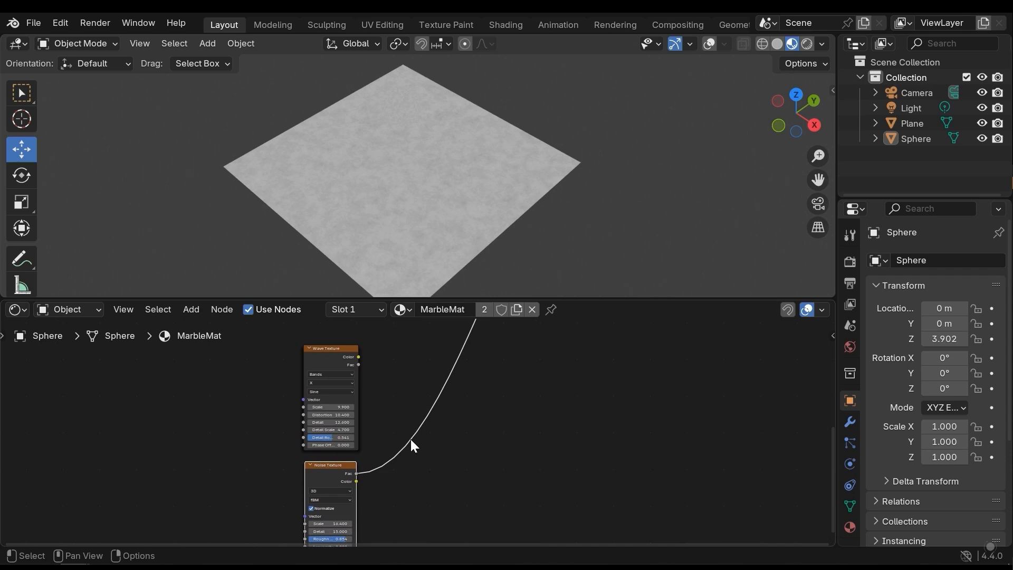
{"action": "middle_click_drag", "start_coordinate": [454, 420], "coordinate": [439, 407]}
{"action": "key", "text": "shift+a"}
{"action": "mouse_move", "coordinate": [439, 407]}
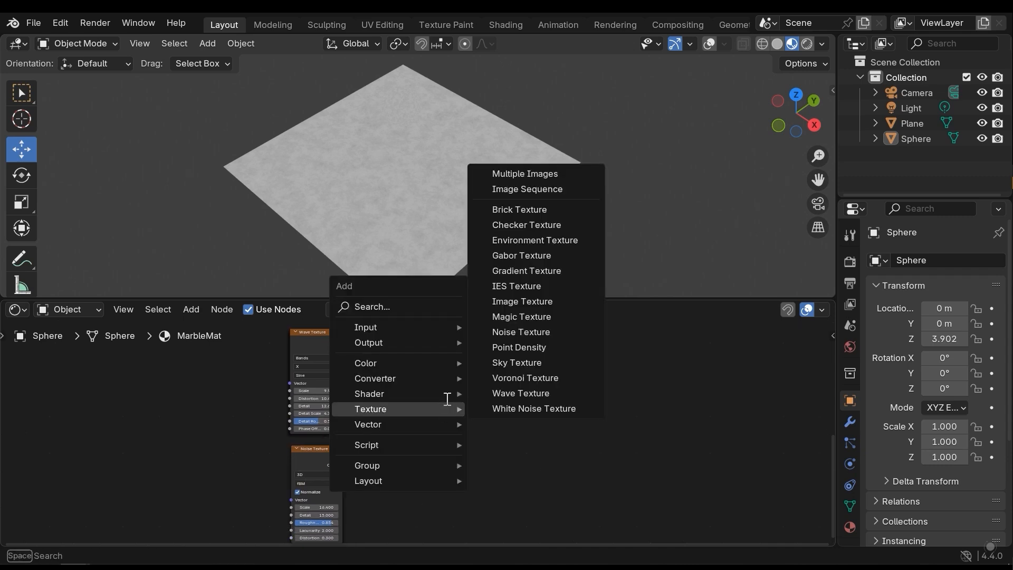
{"action": "type", "text": "ma"}
{"action": "left_click", "coordinate": [509, 404]}
{"action": "left_click", "coordinate": [432, 409]}
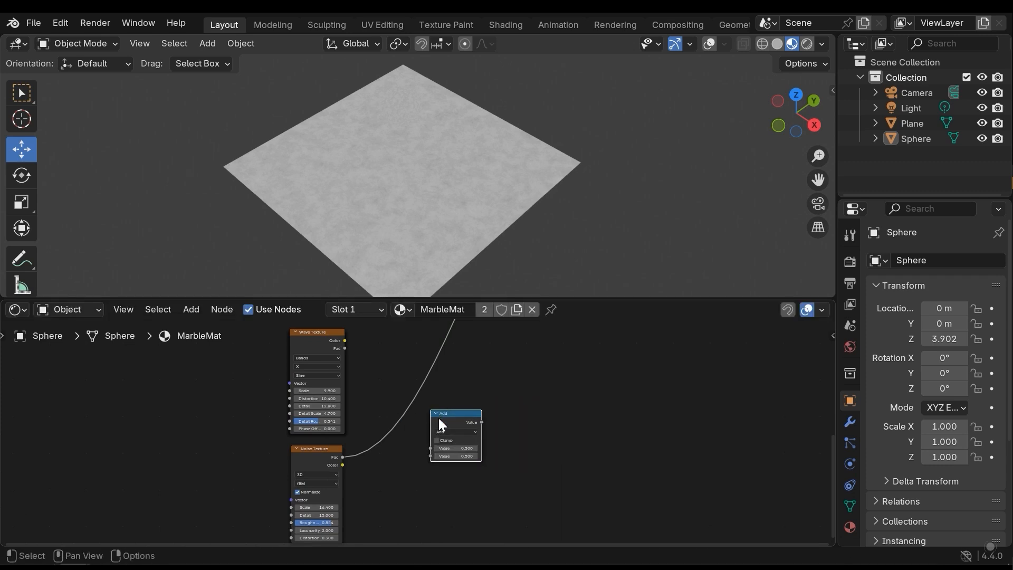
Step: Set the Math node to Multiply Add with Addend 0, feeding the Wave Color into Value and the Noise Fac into Multiplier
{"action": "scroll", "coordinate": [454, 444], "scroll_direction": "up", "scroll_amount": 2}
{"action": "scroll", "coordinate": [449, 430], "scroll_direction": "up", "scroll_amount": 1}
{"action": "left_click", "coordinate": [454, 432]}
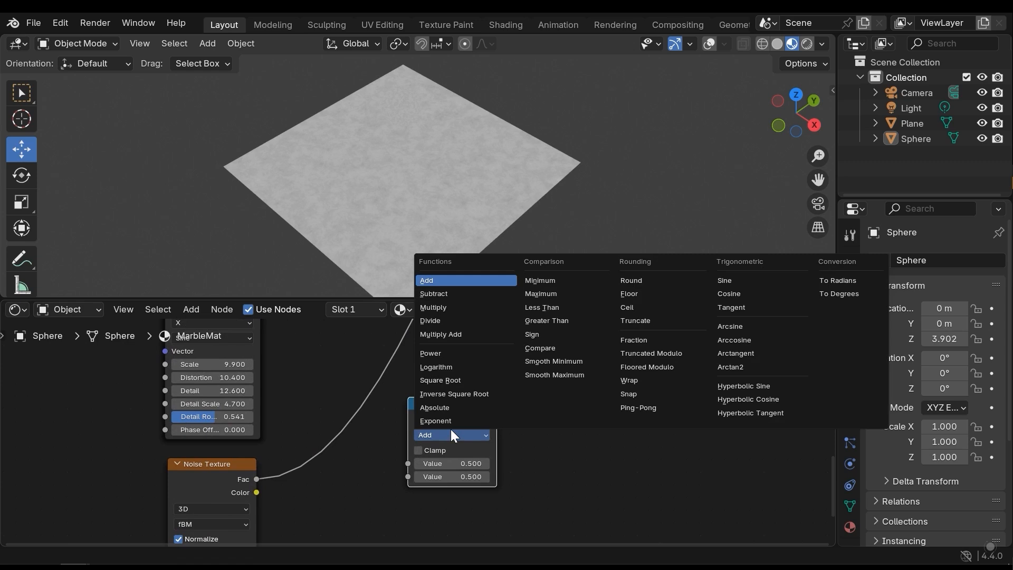
{"action": "left_click", "coordinate": [444, 334]}
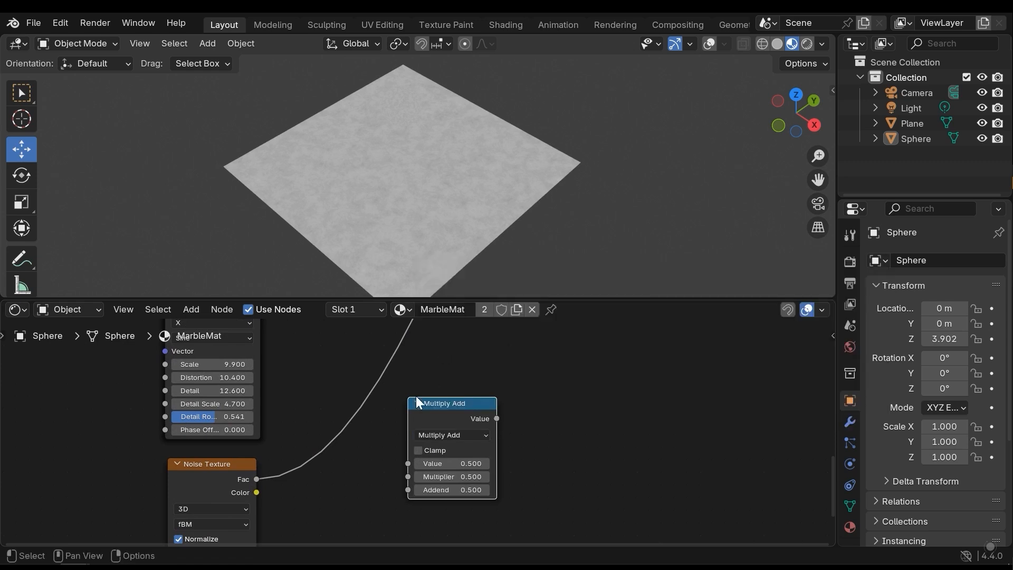
{"action": "scroll", "coordinate": [439, 416], "scroll_direction": "down", "scroll_amount": 1}
{"action": "left_click_drag", "start_coordinate": [324, 328], "coordinate": [440, 476]}
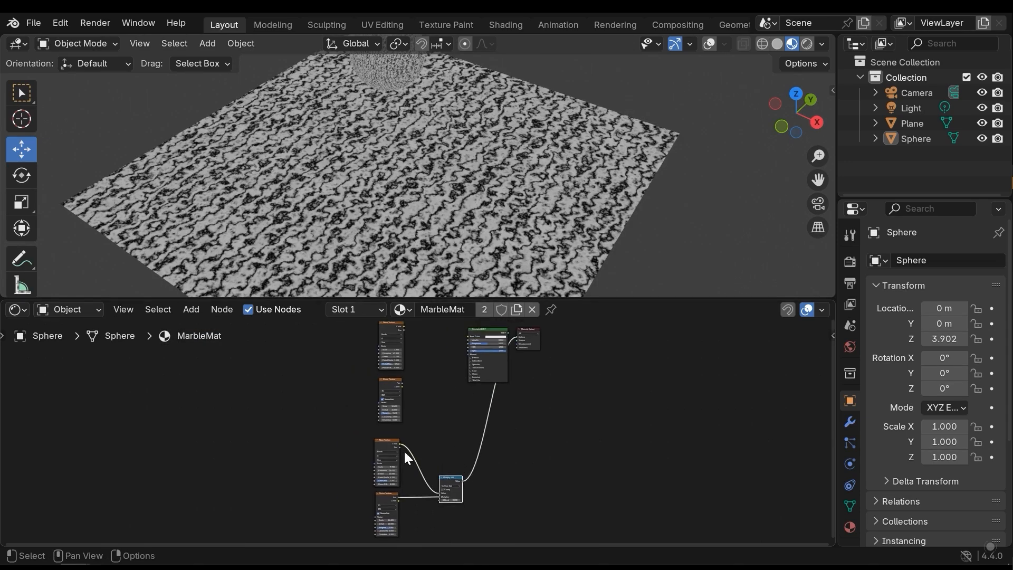
Step: Move the second Wave Texture, second Noise Texture and Multiply Add nodes away from the shader and cut the Multiply Add output link
{"action": "left_click", "coordinate": [366, 455]}
{"action": "middle_click_drag", "start_coordinate": [513, 480], "coordinate": [553, 452]}
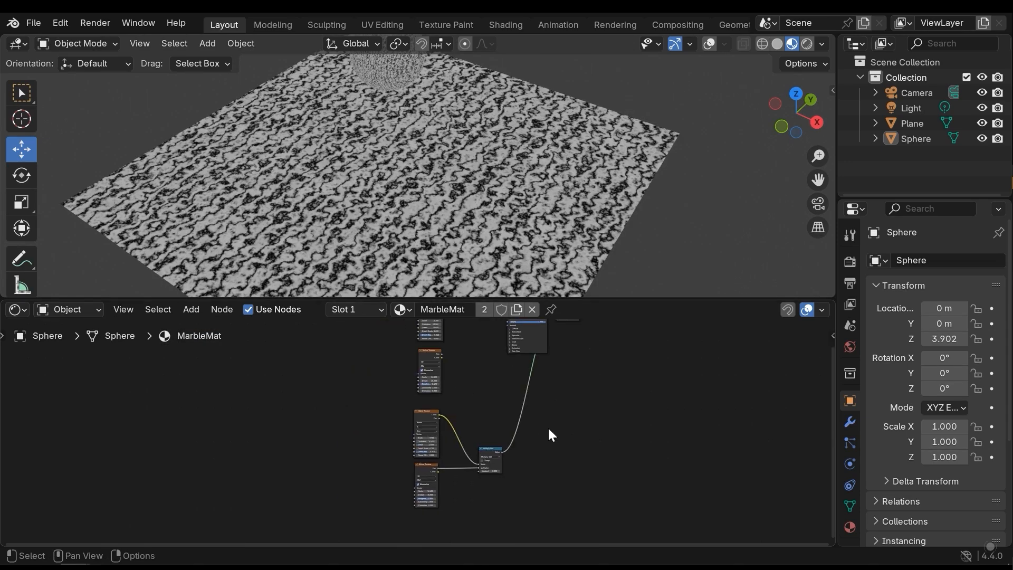
{"action": "left_click_drag", "start_coordinate": [490, 511], "coordinate": [366, 426]}
{"action": "left_click_drag", "start_coordinate": [490, 447], "coordinate": [261, 429]}
{"action": "right_click_drag", "start_coordinate": [295, 448], "coordinate": [309, 427], "text": "ctrl"}
Step: Route the Principled BSDF back to the Material Output to preview it on the objects
{"action": "middle_click_drag", "start_coordinate": [290, 442], "coordinate": [464, 391]}
{"action": "middle_click_drag", "start_coordinate": [578, 341], "coordinate": [467, 424]}
{"action": "scroll", "coordinate": [468, 424], "scroll_direction": "up", "scroll_amount": 1}
{"action": "middle_click_drag", "start_coordinate": [510, 378], "coordinate": [447, 407]}
{"action": "scroll", "coordinate": [447, 407], "scroll_direction": "up", "scroll_amount": 2}
{"action": "left_click", "coordinate": [560, 344], "text": "ctrl+shift"}
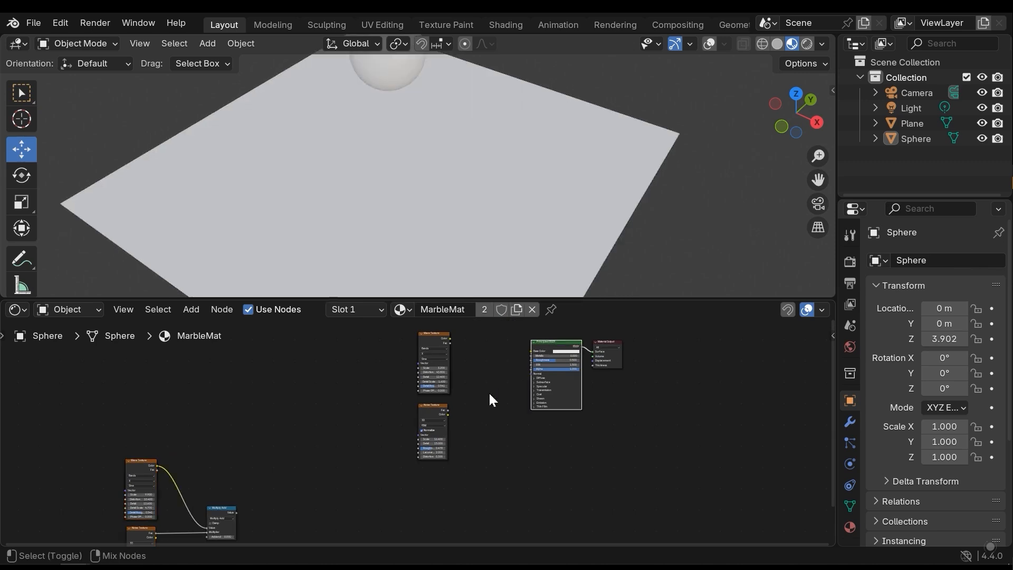
Step: Add a Mix Color node after the Multiply Add node
{"action": "middle_click_drag", "start_coordinate": [276, 469], "coordinate": [438, 393]}
{"action": "scroll", "coordinate": [436, 401], "scroll_direction": "up", "scroll_amount": 3}
{"action": "mouse_move", "coordinate": [426, 432]}
{"action": "middle_mouse_down"}
{"action": "mouse_move", "coordinate": [447, 404]}
{"action": "mouse_move", "coordinate": [429, 431]}
{"action": "middle_mouse_up"}
{"action": "scroll", "coordinate": [448, 409], "scroll_direction": "up", "scroll_amount": 2}
{"action": "key", "text": "shift+a"}
{"action": "type", "text": "mix"}
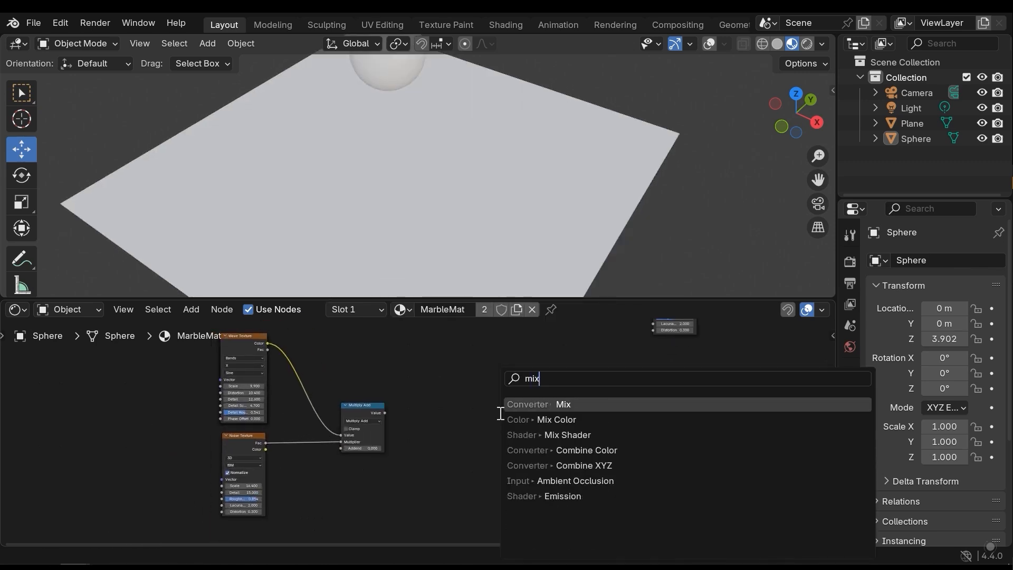
{"action": "left_click", "coordinate": [500, 418]}
{"action": "left_click", "coordinate": [467, 415]}
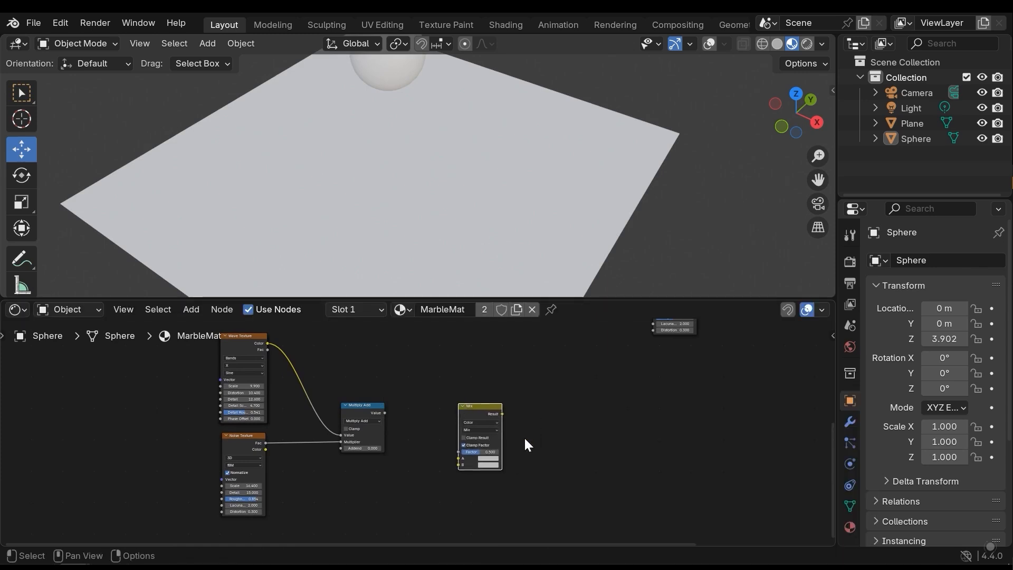
Step: Connect the Multiply Add Value to the Mix node's Factor and preview the Multiply Add pattern up close
{"action": "middle_click_drag", "start_coordinate": [524, 438], "coordinate": [515, 405]}
{"action": "scroll", "coordinate": [509, 414], "scroll_direction": "up", "scroll_amount": 7}
{"action": "middle_click_drag", "start_coordinate": [363, 405], "coordinate": [299, 449]}
{"action": "middle_click_drag", "start_coordinate": [310, 414], "coordinate": [289, 403]}
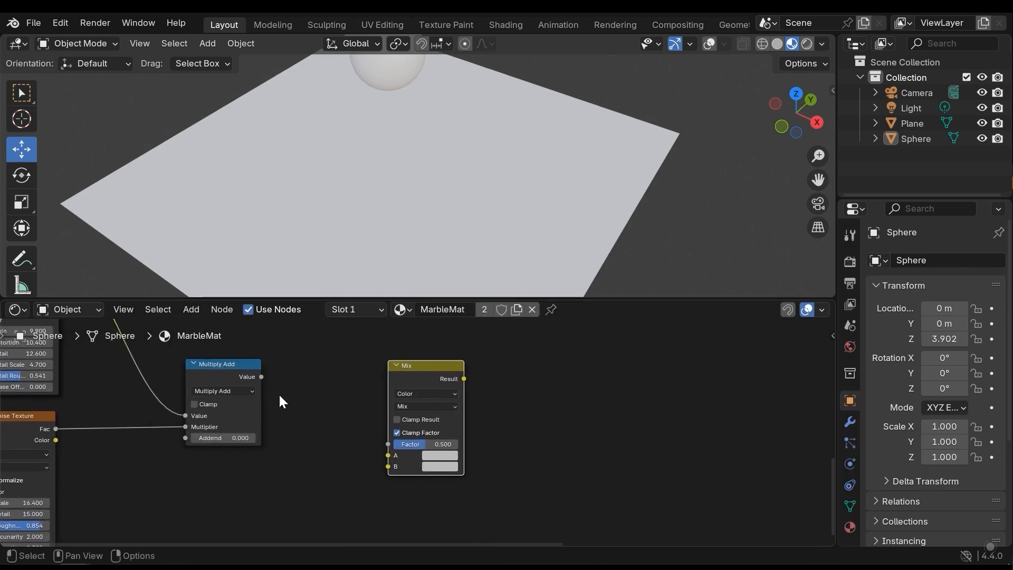
{"action": "left_click_drag", "start_coordinate": [261, 376], "coordinate": [389, 444]}
{"action": "middle_click_drag", "start_coordinate": [414, 461], "coordinate": [436, 476]}
{"action": "scroll", "coordinate": [394, 437], "scroll_direction": "up", "scroll_amount": 5}
{"action": "scroll", "coordinate": [393, 439], "scroll_direction": "down", "scroll_amount": 2}
{"action": "scroll", "coordinate": [395, 458], "scroll_direction": "up", "scroll_amount": 2}
{"action": "scroll", "coordinate": [439, 478], "scroll_direction": "down", "scroll_amount": 4}
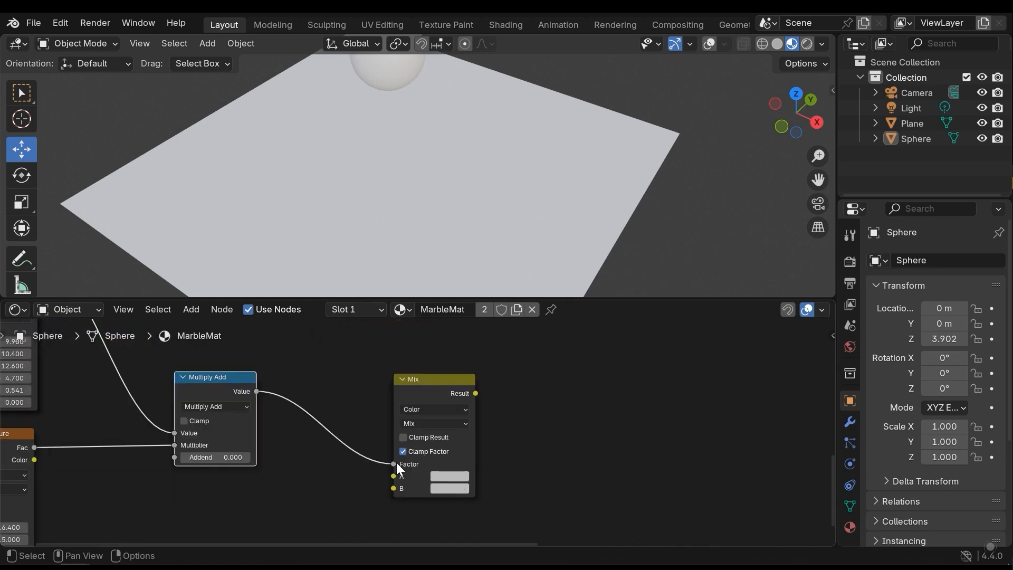
{"action": "left_click", "coordinate": [211, 376], "text": "ctrl+shift"}
{"action": "scroll", "coordinate": [359, 198], "scroll_direction": "up", "scroll_amount": 6}
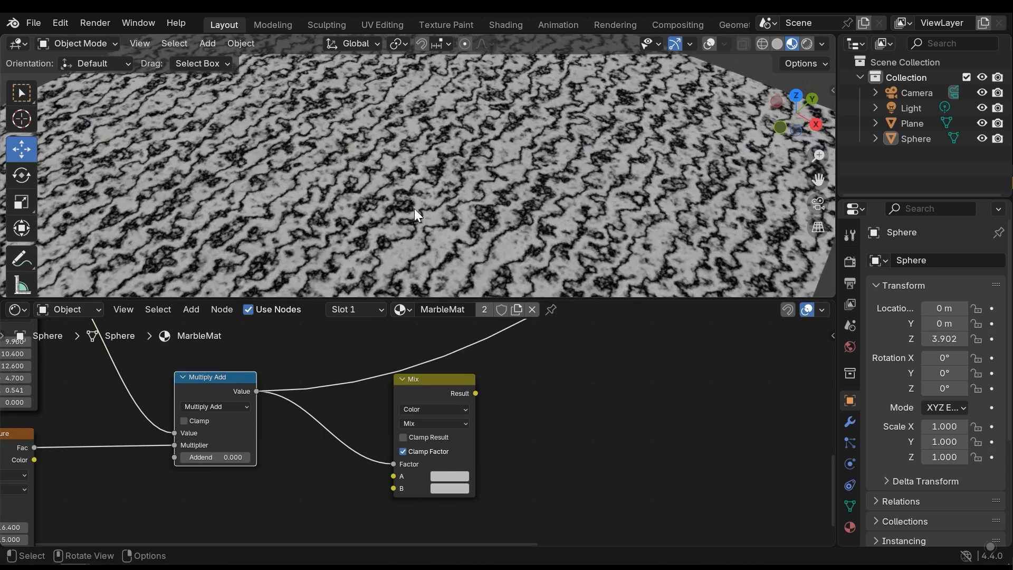
{"action": "scroll", "coordinate": [416, 228], "scroll_direction": "down", "scroll_amount": 7}
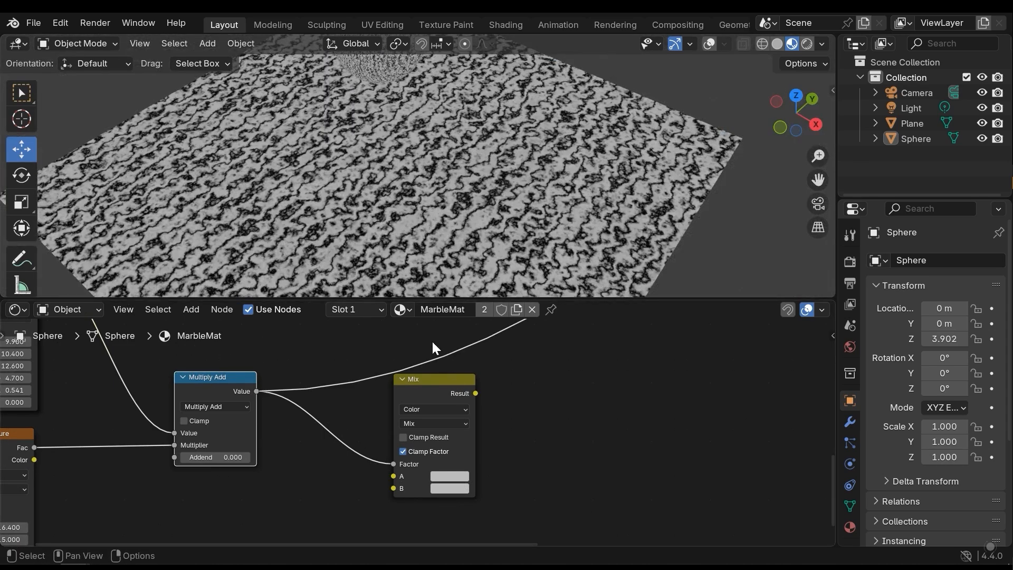
Step: Preview the Mix node's Result and darken its B color to a Value of 0.03
{"action": "left_click", "coordinate": [470, 378], "text": "ctrl+shift"}
{"action": "middle_click_drag", "start_coordinate": [516, 441], "coordinate": [467, 434]}
{"action": "scroll", "coordinate": [468, 434], "scroll_direction": "up", "scroll_amount": 2}
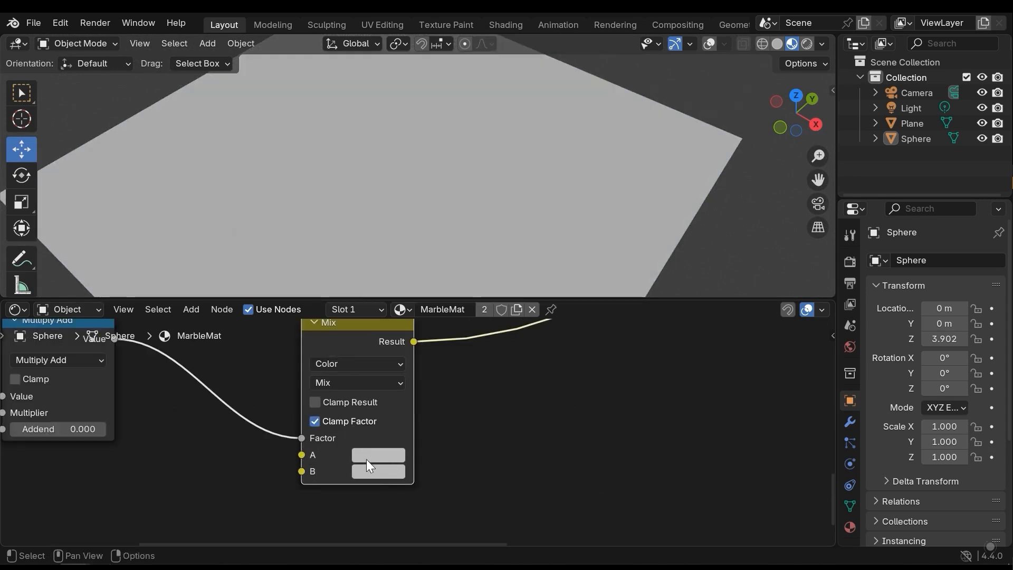
{"action": "left_click", "coordinate": [378, 472]}
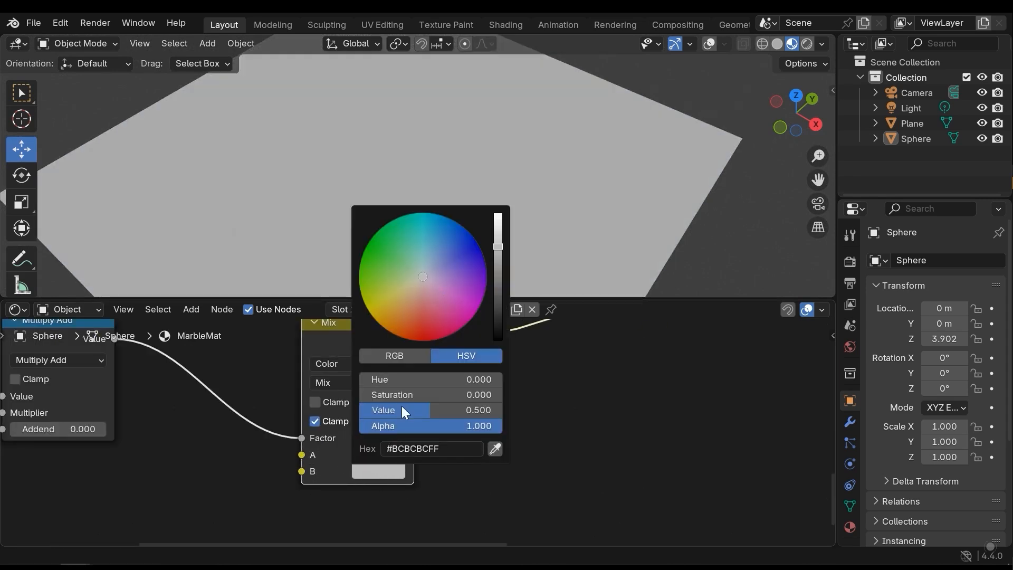
{"action": "left_click_drag", "start_coordinate": [430, 410], "coordinate": [364, 410]}
{"action": "mouse_move", "coordinate": [382, 164]}
{"action": "middle_mouse_down"}
{"action": "mouse_move", "coordinate": [506, 167]}
{"action": "mouse_move", "coordinate": [412, 146]}
{"action": "mouse_move", "coordinate": [384, 185]}
{"action": "middle_mouse_up"}
Step: Try a dark brown for the Mix node's B color, then settle on a medium grey
{"action": "left_click", "coordinate": [373, 471]}
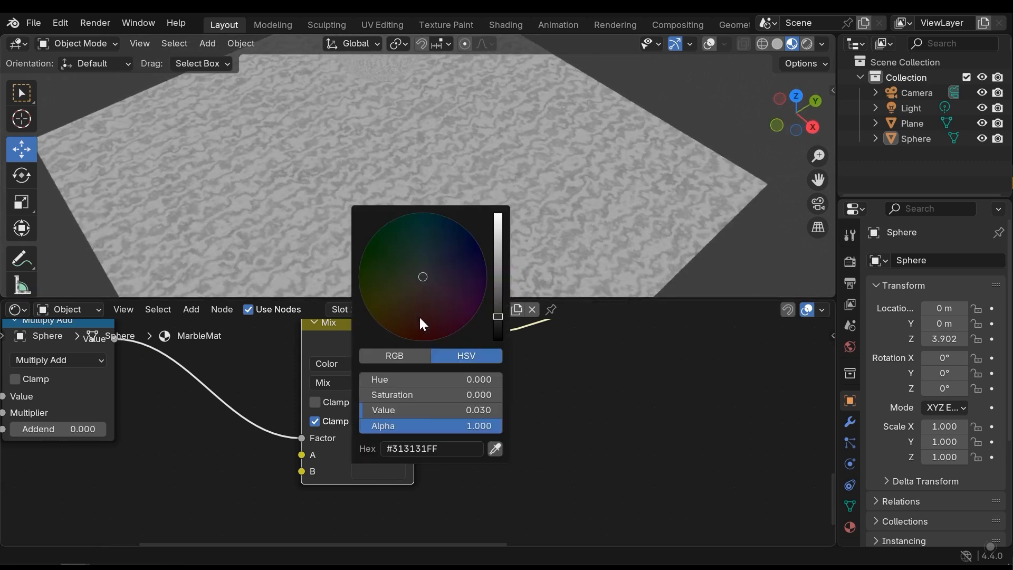
{"action": "left_click_drag", "start_coordinate": [424, 313], "coordinate": [393, 334]}
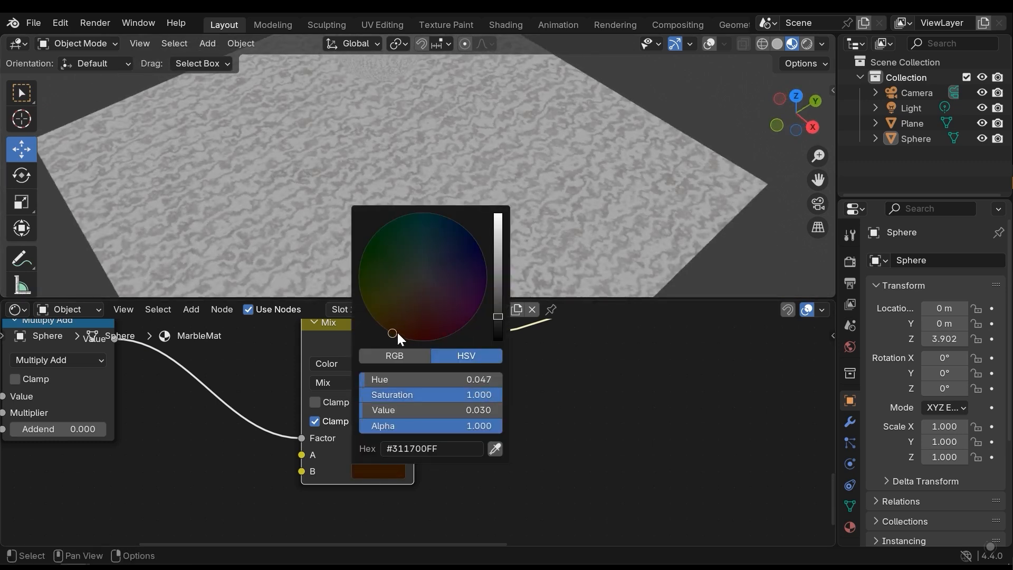
{"action": "left_click_drag", "start_coordinate": [501, 315], "coordinate": [540, 194]}
{"action": "middle_click_drag", "start_coordinate": [539, 194], "coordinate": [557, 214]}
Step: Move the first Noise Texture node above the Multiply Add and Mix node chain
{"action": "scroll", "coordinate": [425, 465], "scroll_direction": "down", "scroll_amount": 9}
{"action": "middle_click_drag", "start_coordinate": [467, 385], "coordinate": [402, 491]}
{"action": "middle_click_drag", "start_coordinate": [452, 427], "coordinate": [449, 460]}
{"action": "scroll", "coordinate": [470, 446], "scroll_direction": "up", "scroll_amount": 5}
{"action": "scroll", "coordinate": [496, 395], "scroll_direction": "down", "scroll_amount": 1}
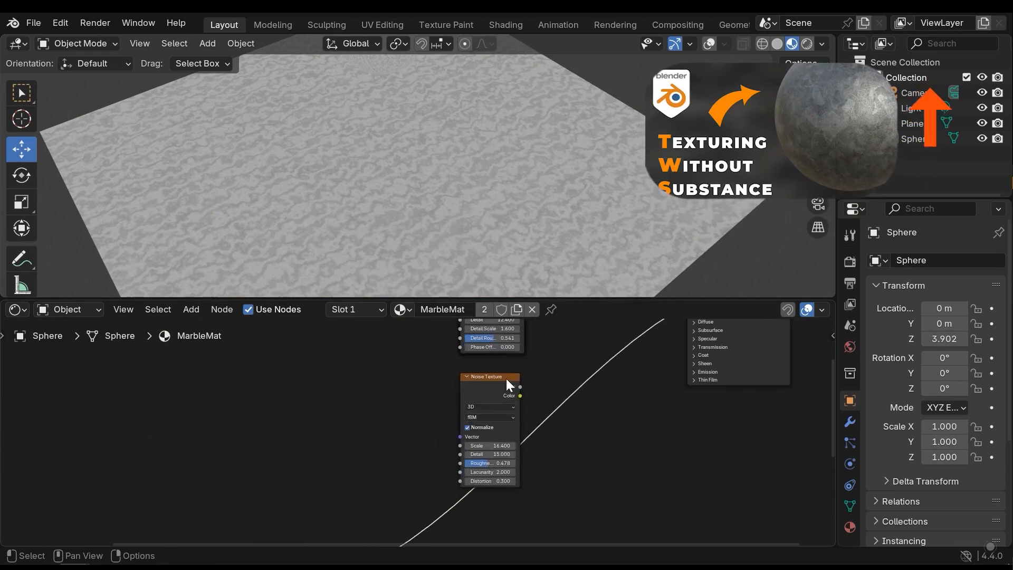
{"action": "scroll", "coordinate": [491, 385], "scroll_direction": "down", "scroll_amount": 1}
{"action": "middle_click_drag", "start_coordinate": [444, 415], "coordinate": [502, 400]}
{"action": "left_click_drag", "start_coordinate": [519, 385], "coordinate": [310, 321]}
{"action": "middle_click_drag", "start_coordinate": [311, 319], "coordinate": [364, 340]}
{"action": "left_click_drag", "start_coordinate": [364, 341], "coordinate": [356, 357]}
{"action": "middle_click_drag", "start_coordinate": [364, 396], "coordinate": [301, 355]}
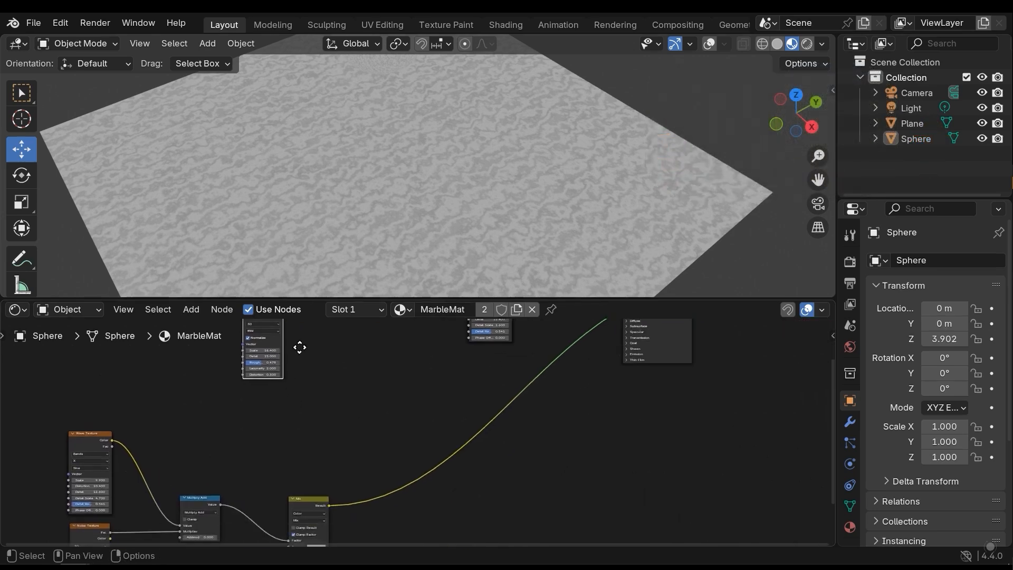
Step: Duplicate the Mix node and connect the first Noise Texture's Fac to the copy's Factor
{"action": "scroll", "coordinate": [311, 369], "scroll_direction": "down", "scroll_amount": 1}
{"action": "left_click", "coordinate": [306, 472]}
{"action": "key", "text": "shift+d"}
{"action": "left_click", "coordinate": [416, 470]}
{"action": "scroll", "coordinate": [323, 368], "scroll_direction": "up", "scroll_amount": 2}
{"action": "left_click_drag", "start_coordinate": [302, 337], "coordinate": [420, 483]}
Step: Connect the original Mix node's Result to the duplicated Mix node's B input
{"action": "middle_click_drag", "start_coordinate": [420, 483], "coordinate": [390, 360]}
{"action": "scroll", "coordinate": [369, 416], "scroll_direction": "up", "scroll_amount": 1}
{"action": "middle_click_drag", "start_coordinate": [359, 456], "coordinate": [338, 477]}
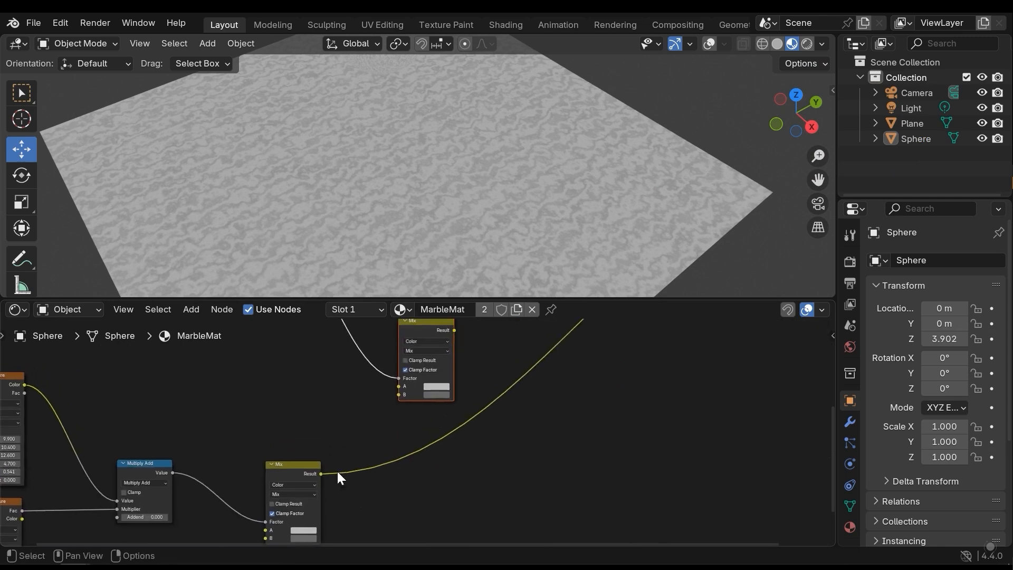
{"action": "left_click_drag", "start_coordinate": [320, 473], "coordinate": [399, 395]}
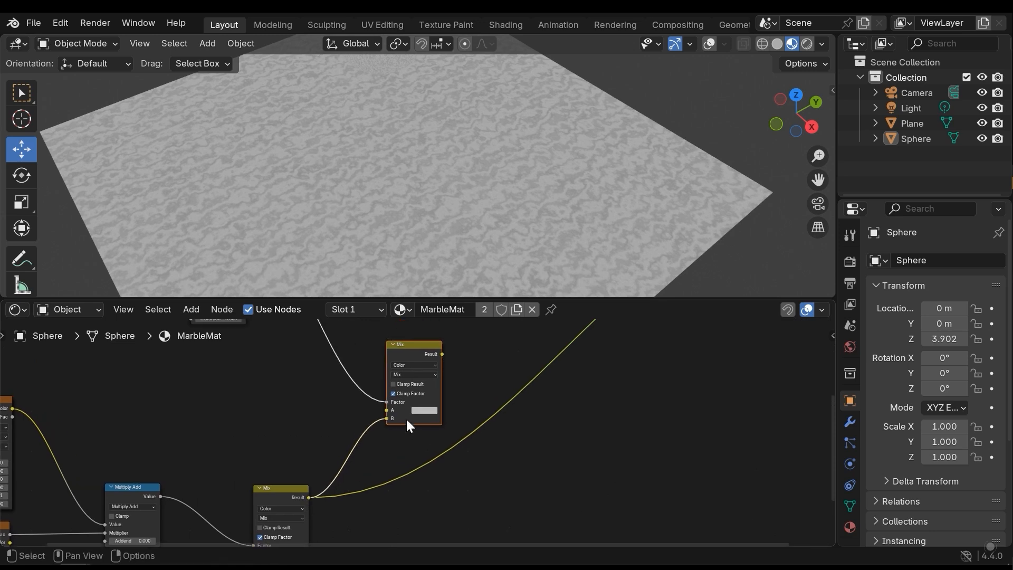
Step: Set the duplicated Mix node's A color to a very dark grey
{"action": "scroll", "coordinate": [410, 393], "scroll_direction": "up", "scroll_amount": 3}
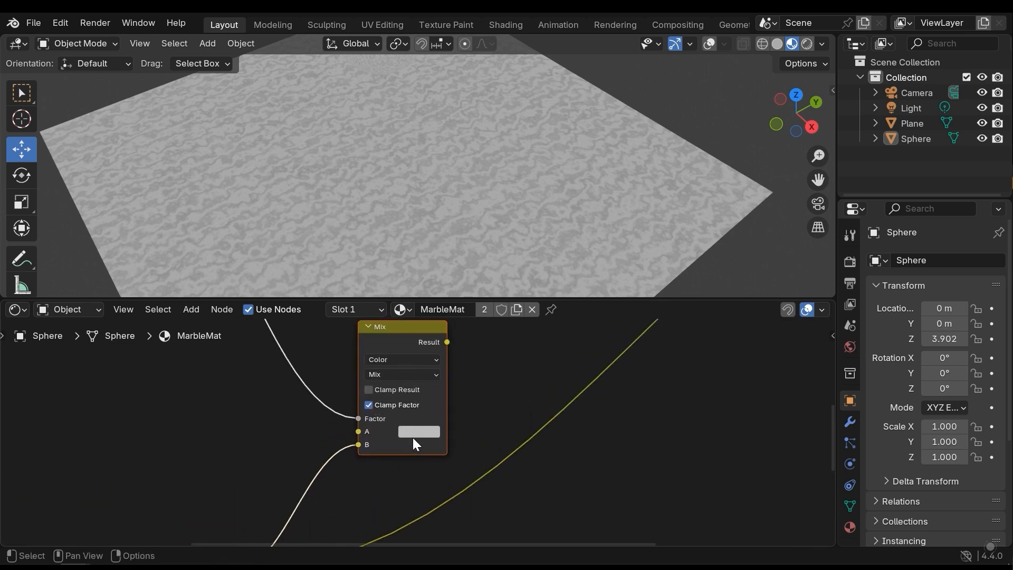
{"action": "left_click", "coordinate": [437, 432]}
{"action": "left_click", "coordinate": [412, 434]}
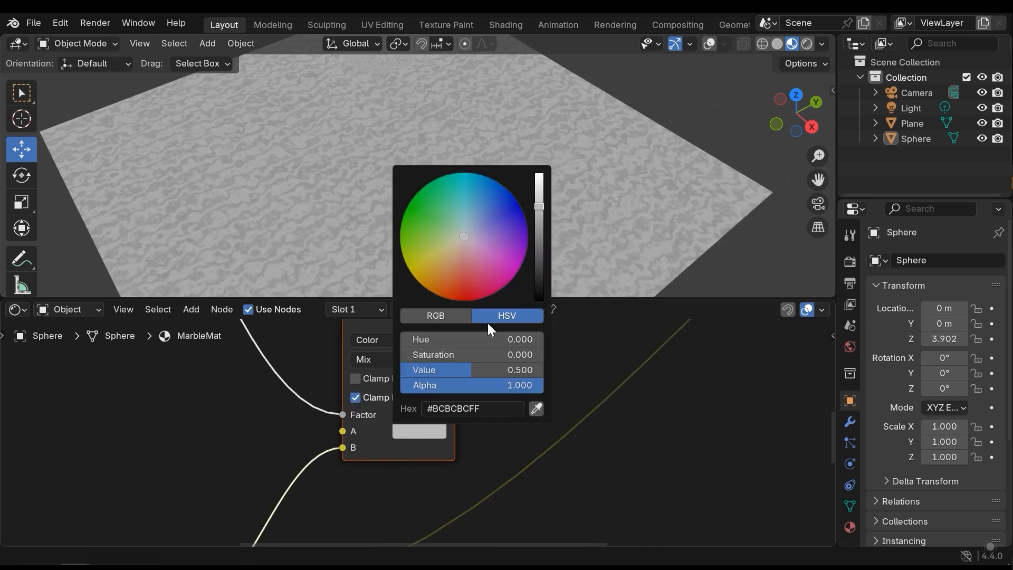
{"action": "left_click_drag", "start_coordinate": [539, 257], "coordinate": [539, 278]}
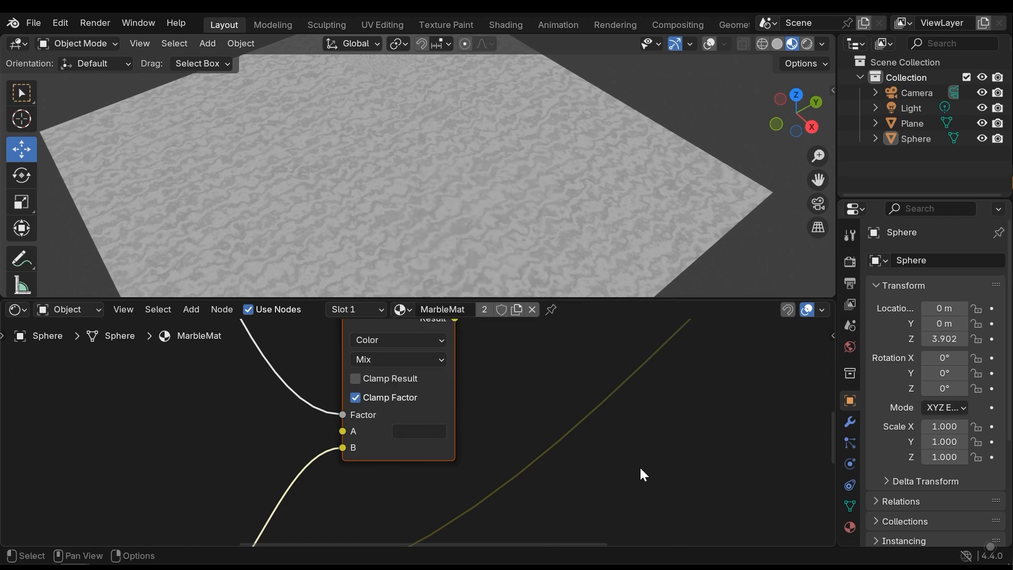
Step: Connect the duplicated Mix node's Result to the Principled BSDF's Base Color and preview the shader on the plane and sphere
{"action": "scroll", "coordinate": [600, 412], "scroll_direction": "down", "scroll_amount": 5}
{"action": "middle_click_drag", "start_coordinate": [274, 489], "coordinate": [279, 514]}
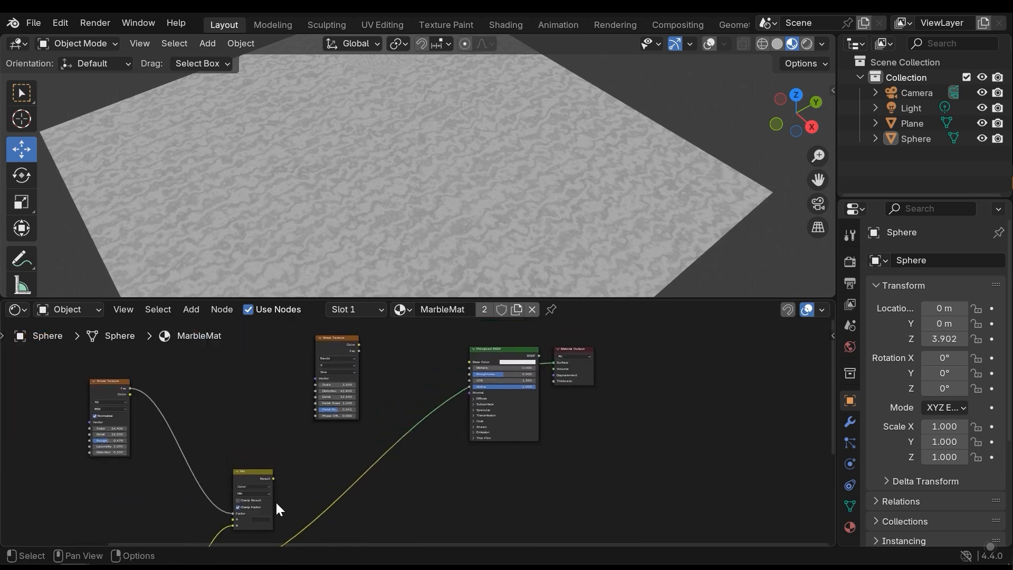
{"action": "left_click_drag", "start_coordinate": [274, 477], "coordinate": [464, 361]}
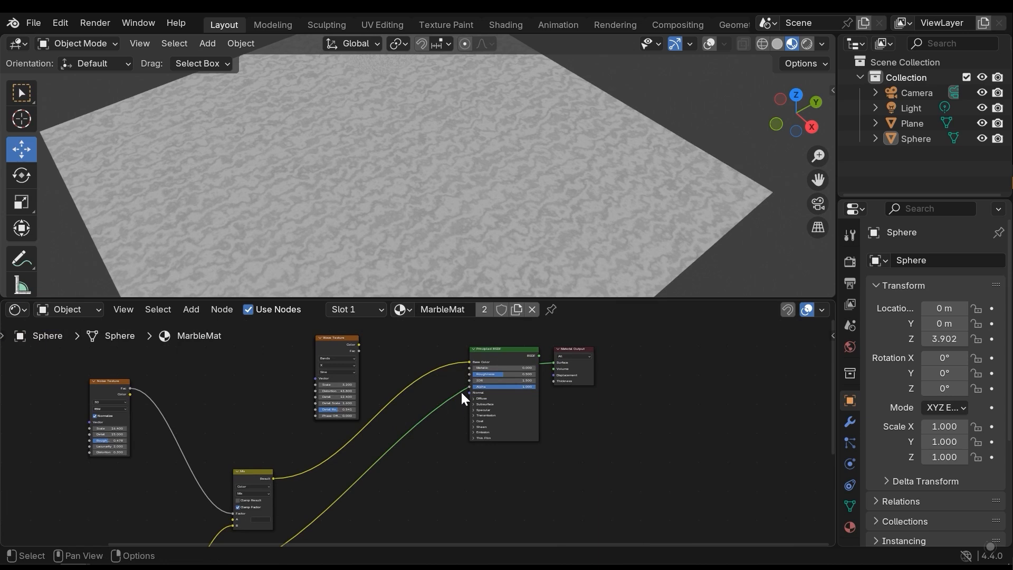
{"action": "left_click", "coordinate": [510, 349], "text": "ctrl+shift"}
{"action": "middle_click_drag", "start_coordinate": [400, 456], "coordinate": [536, 405]}
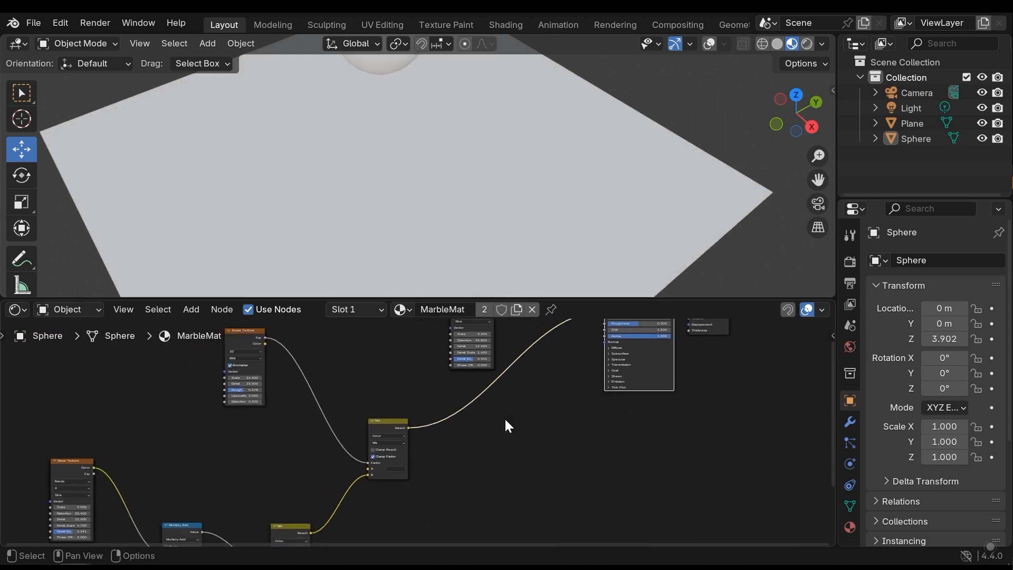
{"action": "middle_click_drag", "start_coordinate": [433, 274], "coordinate": [459, 252]}
{"action": "scroll", "coordinate": [459, 252], "scroll_direction": "up", "scroll_amount": 5}
{"action": "middle_click_drag", "start_coordinate": [419, 176], "coordinate": [362, 148]}
{"action": "scroll", "coordinate": [362, 147], "scroll_direction": "down", "scroll_amount": 6}
Step: Insert a Brightness/Contrast node between the first Noise Texture's Fac and the duplicated Mix node's Factor
{"action": "middle_click_drag", "start_coordinate": [416, 391], "coordinate": [483, 448]}
{"action": "scroll", "coordinate": [280, 381], "scroll_direction": "up", "scroll_amount": 2}
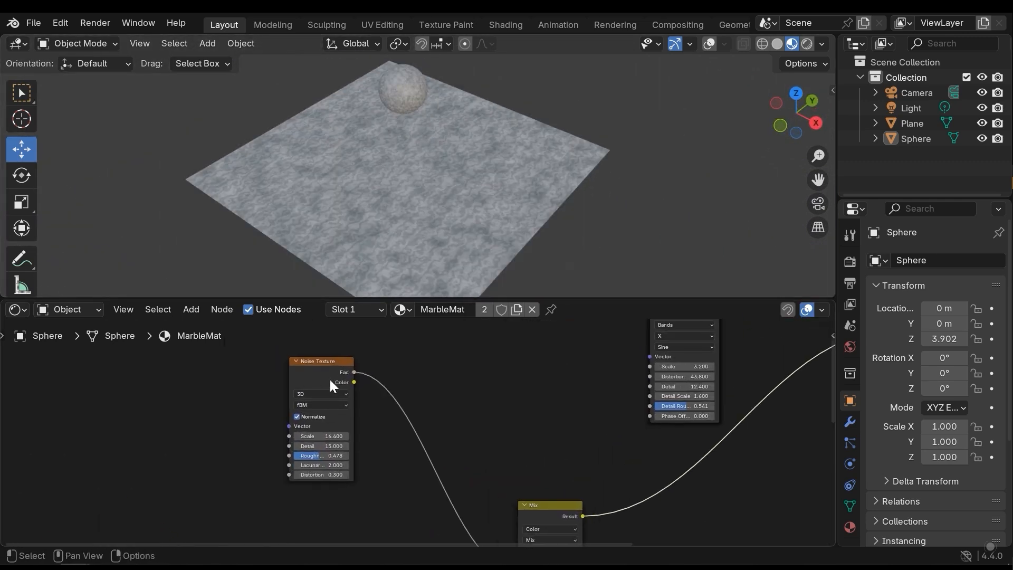
{"action": "key", "text": "shift+a"}
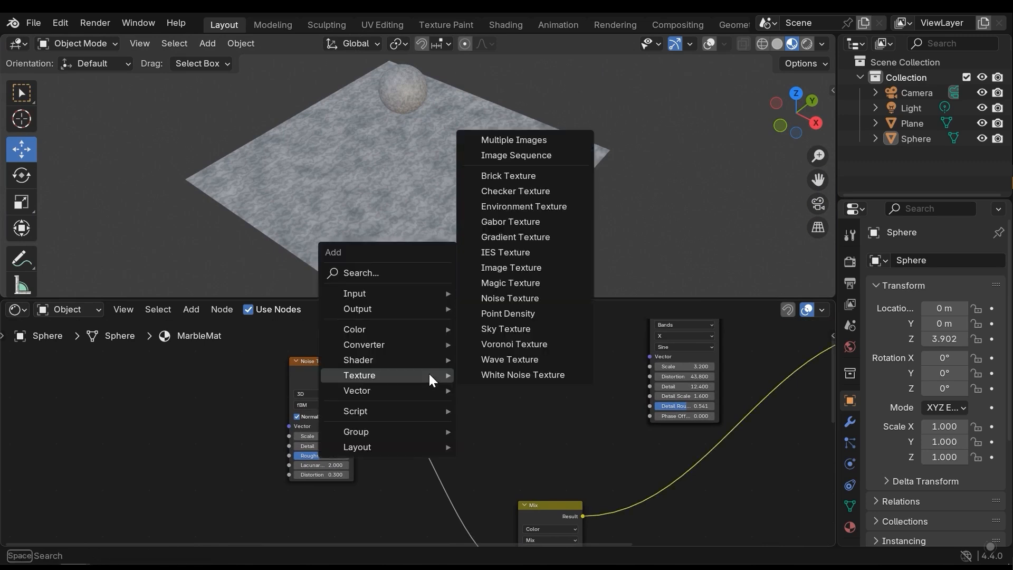
{"action": "type", "text": "cont"}
{"action": "key", "text": "Return"}
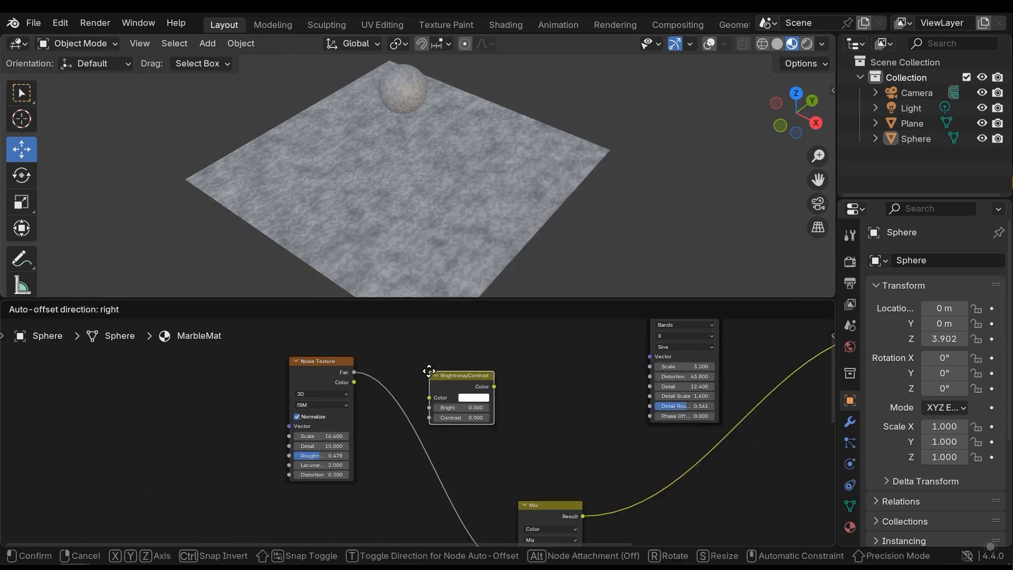
{"action": "left_click", "coordinate": [432, 406]}
Step: Set the Brightness/Contrast node's Bright value to 0.2
{"action": "scroll", "coordinate": [435, 414], "scroll_direction": "up", "scroll_amount": 2}
{"action": "middle_click_drag", "start_coordinate": [437, 423], "coordinate": [396, 427]}
{"action": "left_click_drag", "start_coordinate": [389, 441], "coordinate": [393, 441]}
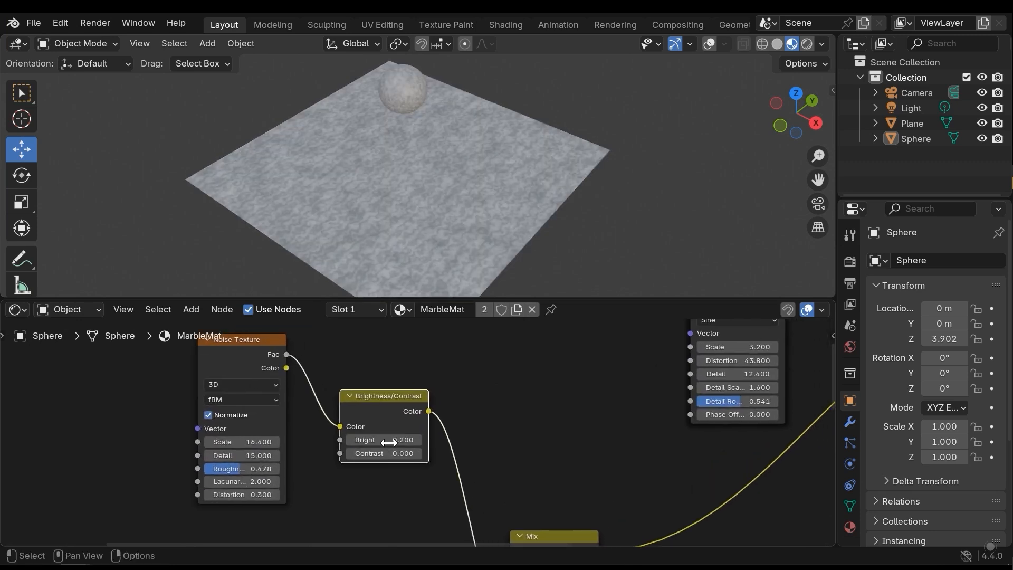
Step: Set the Brightness/Contrast node's Contrast value to 1.2 and check the pattern on the plane
{"action": "left_click", "coordinate": [413, 454]}
{"action": "type", "text": "0.5"}
{"action": "key", "text": "Return"}
{"action": "left_click_drag", "start_coordinate": [382, 456], "coordinate": [432, 456]}
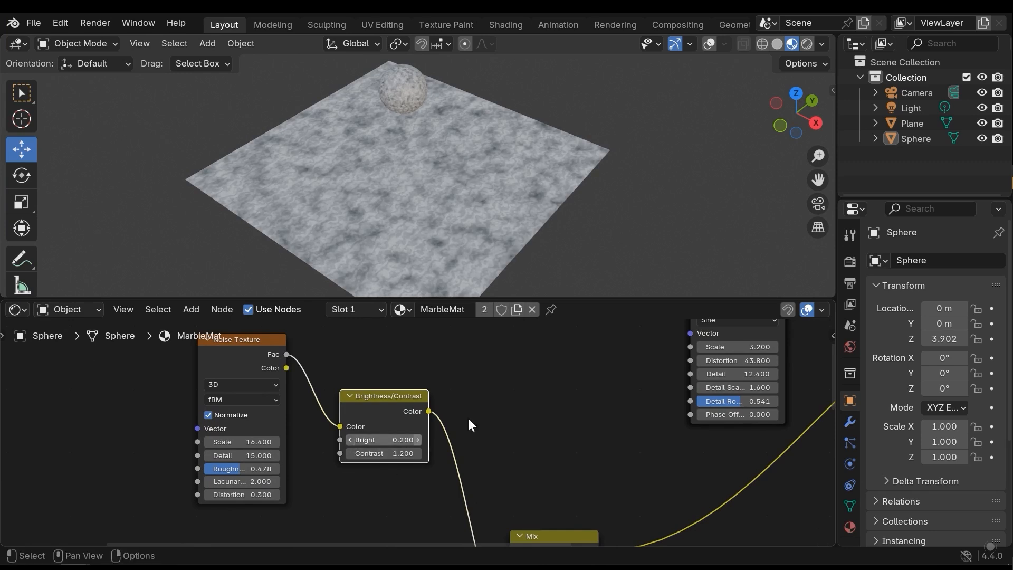
{"action": "middle_click_drag", "start_coordinate": [444, 187], "coordinate": [407, 247]}
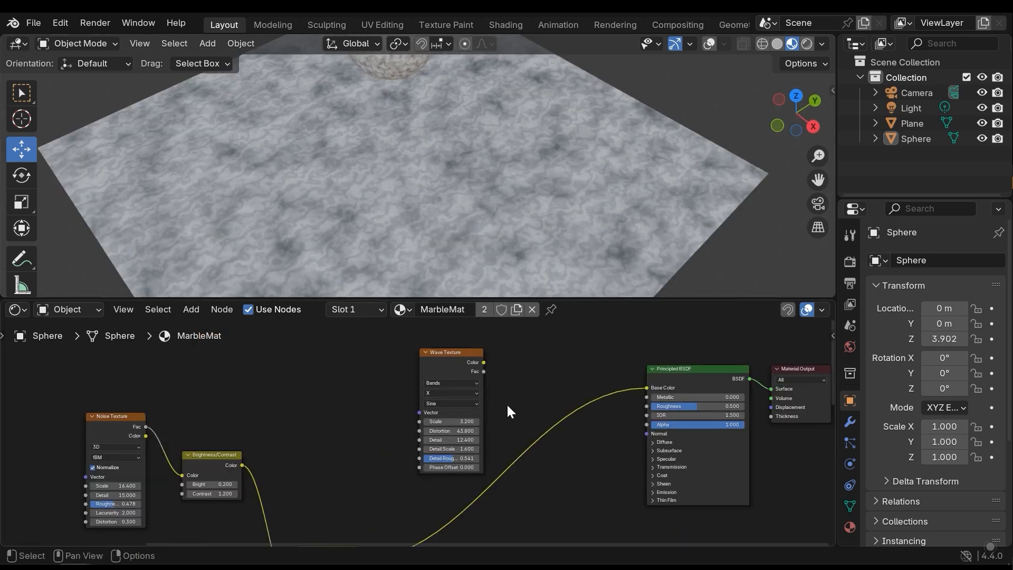
{"action": "scroll", "coordinate": [507, 405], "scroll_direction": "down", "scroll_amount": 2}
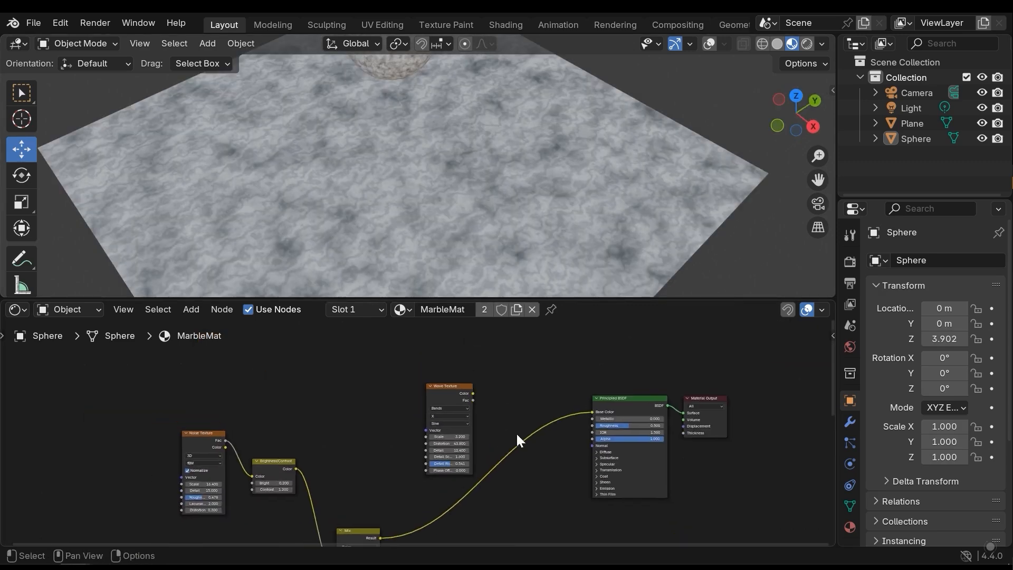
Step: Rearrange the Wave Texture and shader nodes, then duplicate the color Mix node and place the copy before the Principled BSDF
{"action": "middle_click_drag", "start_coordinate": [464, 411], "coordinate": [465, 439]}
{"action": "left_click_drag", "start_coordinate": [439, 397], "coordinate": [430, 365]}
{"action": "middle_click_drag", "start_coordinate": [538, 444], "coordinate": [485, 385]}
{"action": "left_click_drag", "start_coordinate": [670, 434], "coordinate": [567, 346]}
{"action": "left_click_drag", "start_coordinate": [551, 354], "coordinate": [617, 380]}
{"action": "middle_click_drag", "start_coordinate": [472, 418], "coordinate": [464, 362]}
{"action": "left_click_drag", "start_coordinate": [361, 500], "coordinate": [323, 466]}
{"action": "key", "text": "shift+d"}
{"action": "left_click", "coordinate": [545, 423]}
{"action": "scroll", "coordinate": [398, 374], "scroll_direction": "up", "scroll_amount": 4}
{"action": "middle_click_drag", "start_coordinate": [431, 359], "coordinate": [422, 408]}
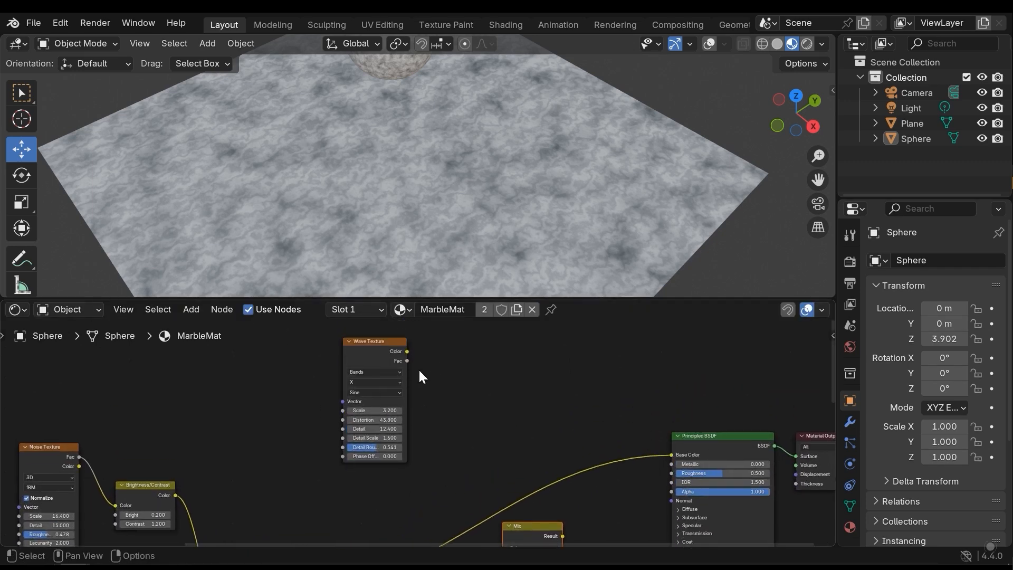
Step: Connect the Wave Texture's Fac to the new Mix node's Factor and the previous Mix node's Result to its B input
{"action": "left_click_drag", "start_coordinate": [408, 361], "coordinate": [499, 439]}
{"action": "middle_click_drag", "start_coordinate": [441, 478], "coordinate": [375, 481]}
{"action": "middle_click_drag", "start_coordinate": [273, 446], "coordinate": [231, 445]}
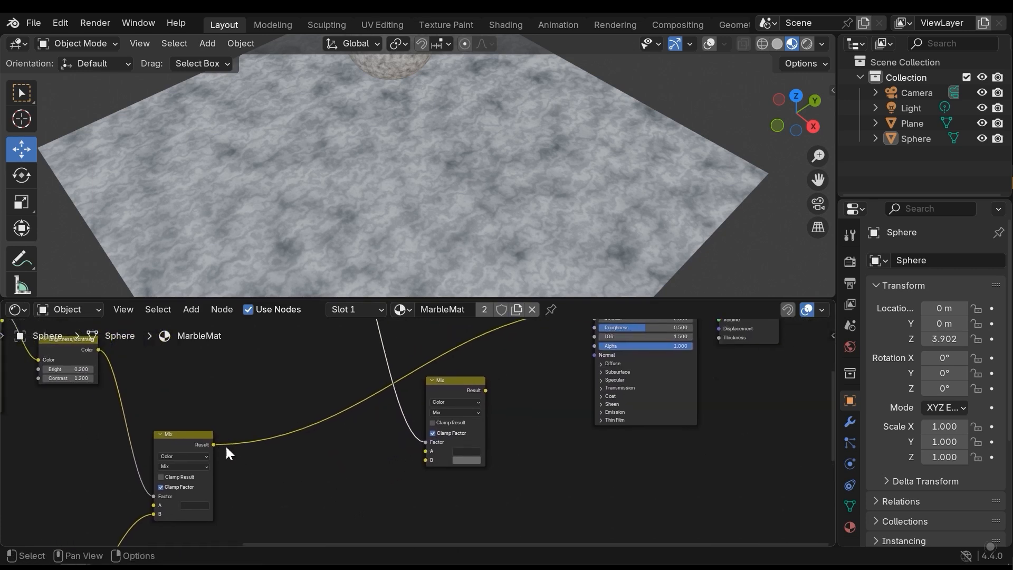
{"action": "left_click_drag", "start_coordinate": [214, 443], "coordinate": [419, 459]}
{"action": "scroll", "coordinate": [407, 460], "scroll_direction": "up", "scroll_amount": 2}
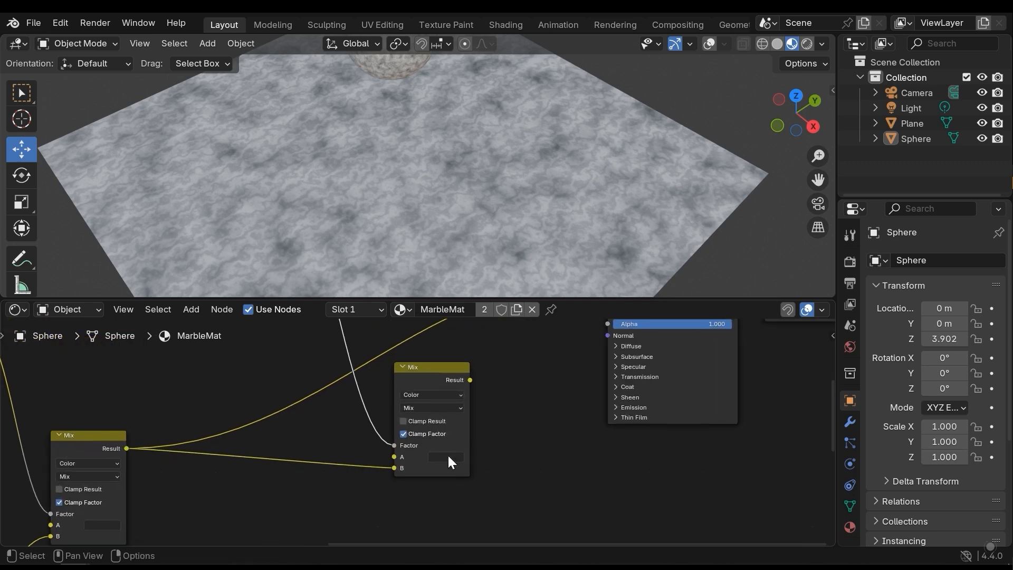
{"action": "scroll", "coordinate": [448, 456], "scroll_direction": "up", "scroll_amount": 1}
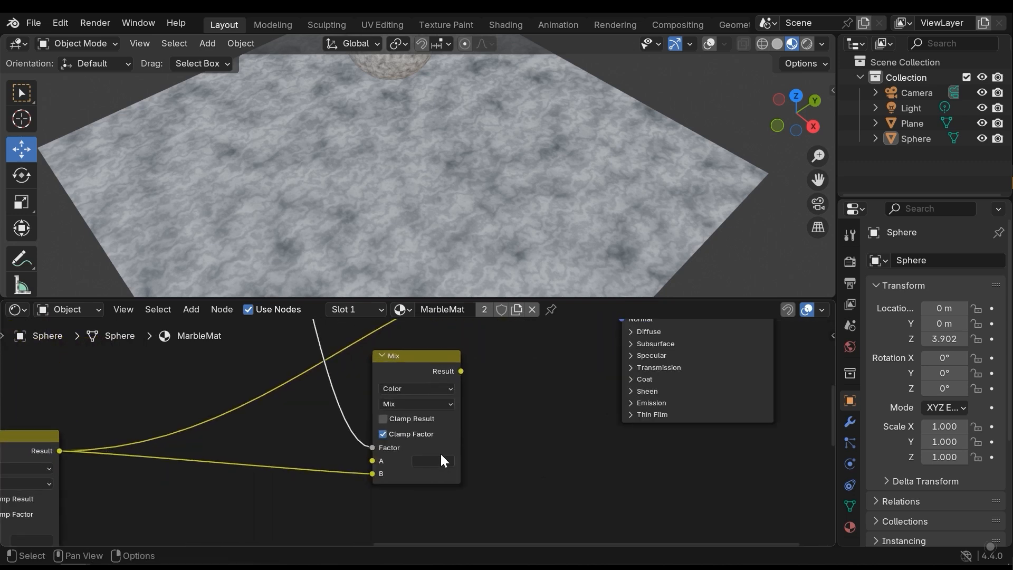
Step: Set the new color Mix node's A color to a lighter dark grey
{"action": "left_click", "coordinate": [433, 460]}
{"action": "mouse_move", "coordinate": [528, 341]}
{"action": "left_mouse_down"}
{"action": "mouse_move", "coordinate": [527, 319]}
{"action": "mouse_move", "coordinate": [527, 329]}
{"action": "left_mouse_up"}
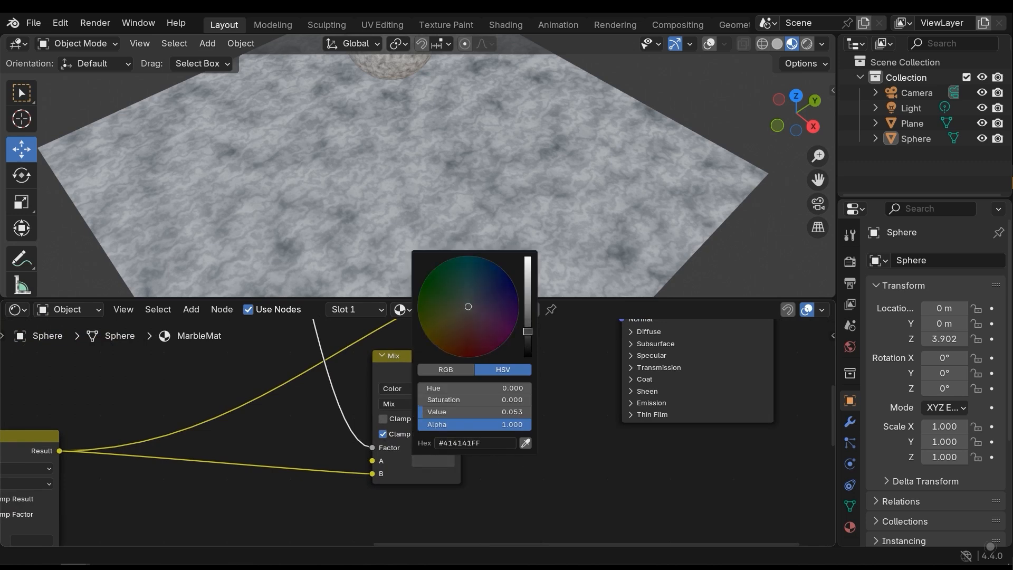
{"action": "middle_click_drag", "start_coordinate": [523, 387], "coordinate": [266, 492]}
Step: Connect the new color Mix node's Result to the Principled BSDF's Base Color and preview the veins on the plane
{"action": "left_click_drag", "start_coordinate": [267, 494], "coordinate": [420, 380]}
{"action": "middle_click_drag", "start_coordinate": [385, 424], "coordinate": [543, 425]}
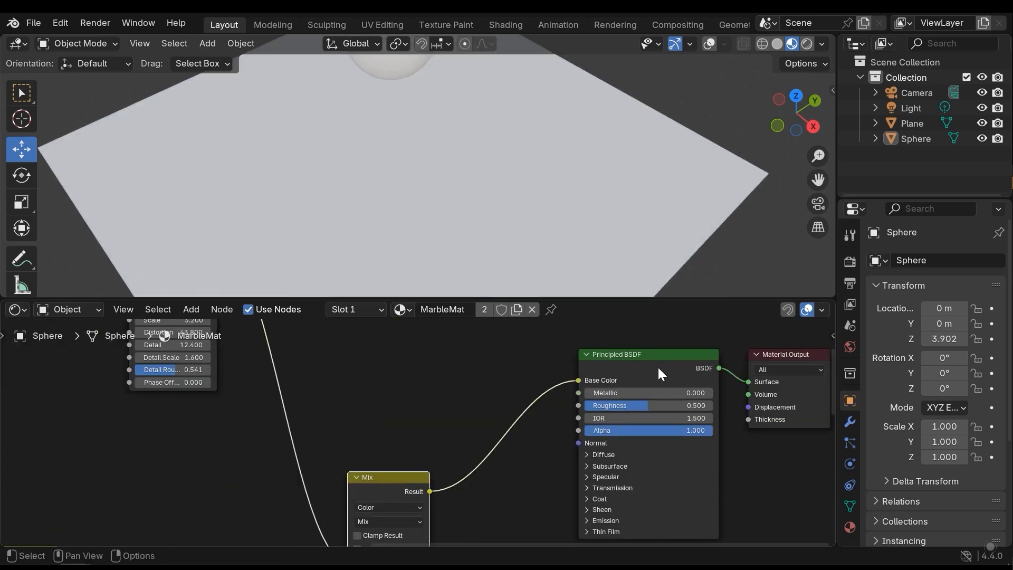
{"action": "middle_click_drag", "start_coordinate": [517, 175], "coordinate": [401, 196]}
{"action": "scroll", "coordinate": [401, 195], "scroll_direction": "up", "scroll_amount": 5}
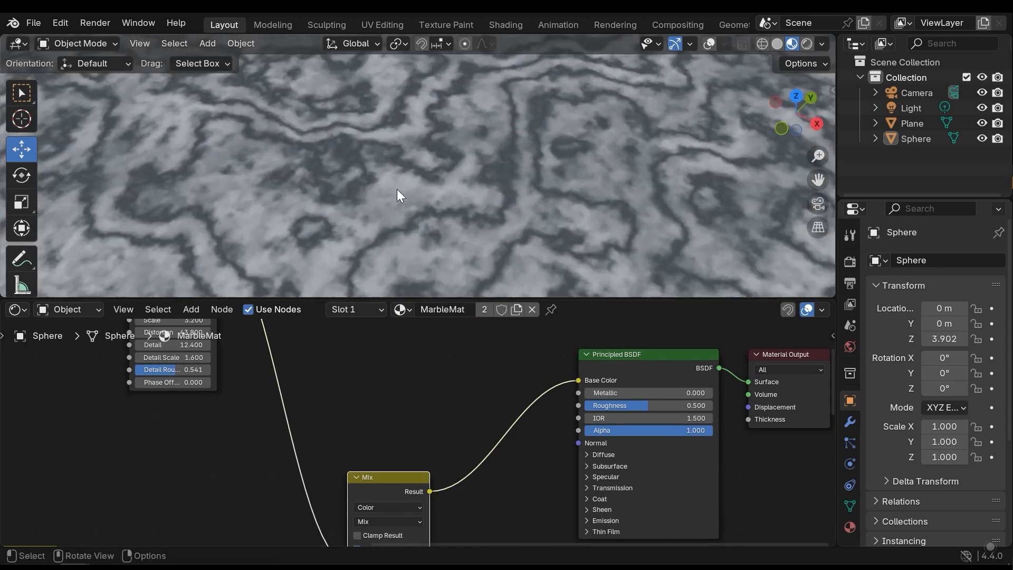
{"action": "scroll", "coordinate": [411, 211], "scroll_direction": "down", "scroll_amount": 10}
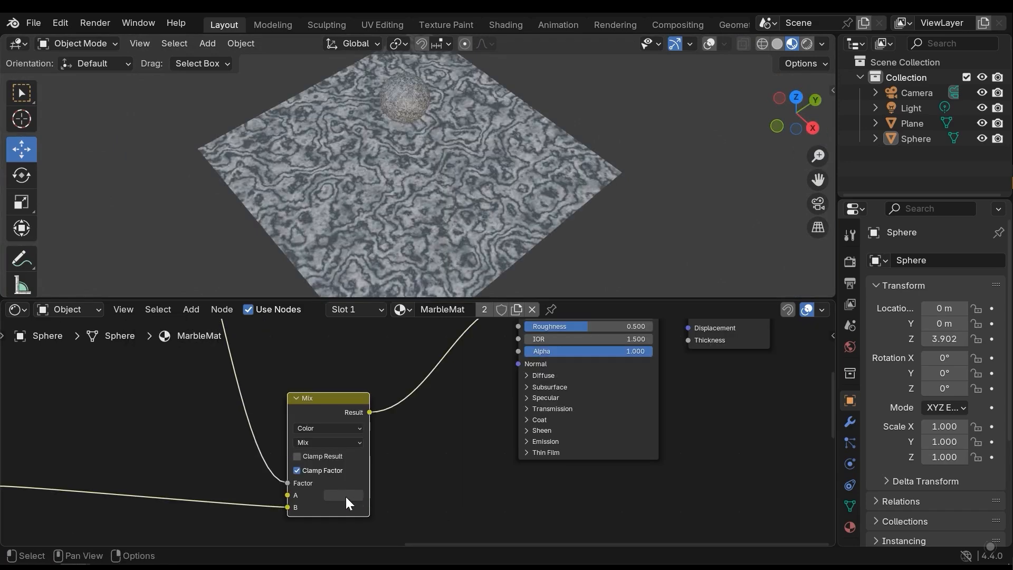
Step: Fine-tune the brightness of the final color Mix node's grey A color
{"action": "left_click", "coordinate": [346, 496]}
{"action": "left_click_drag", "start_coordinate": [431, 370], "coordinate": [431, 375]}
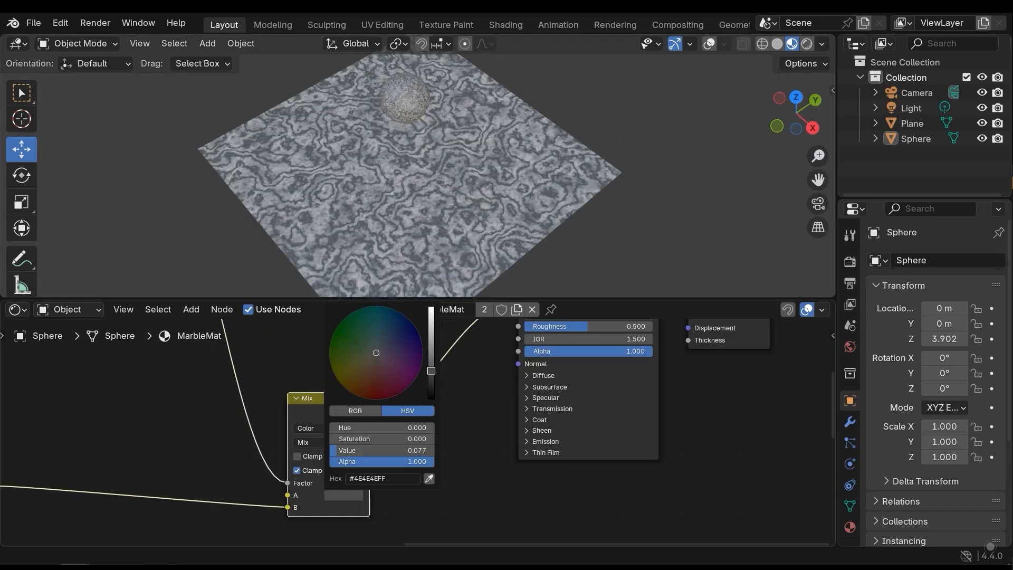
{"action": "middle_click_drag", "start_coordinate": [421, 192], "coordinate": [447, 194]}
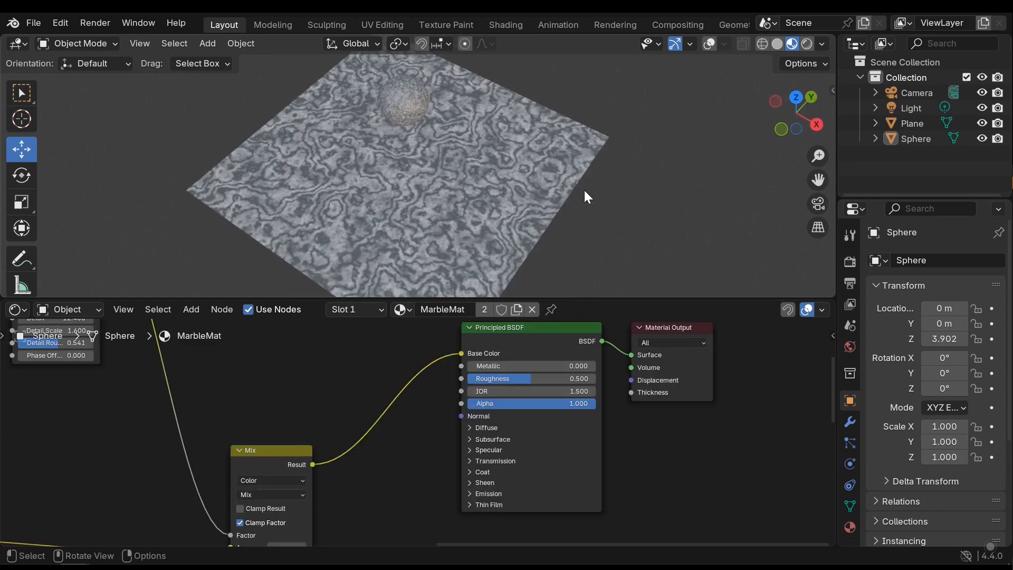
Step: Try a lower Roughness on the Principled BSDF and undo the change
{"action": "middle_click_drag", "start_coordinate": [584, 196], "coordinate": [423, 125]}
{"action": "left_click_drag", "start_coordinate": [528, 378], "coordinate": [469, 377]}
{"action": "mouse_move", "coordinate": [482, 232]}
{"action": "middle_mouse_down"}
{"action": "mouse_move", "coordinate": [389, 245]}
{"action": "mouse_move", "coordinate": [499, 245]}
{"action": "mouse_move", "coordinate": [464, 242]}
{"action": "mouse_move", "coordinate": [472, 236]}
{"action": "middle_mouse_up"}
{"action": "key", "text": "ctrl+z"}
Step: Examine the marble veining on the plane close up and from different angles
{"action": "middle_click_drag", "start_coordinate": [438, 365], "coordinate": [435, 410]}
{"action": "scroll", "coordinate": [436, 385], "scroll_direction": "down", "scroll_amount": 4}
{"action": "middle_click_drag", "start_coordinate": [470, 163], "coordinate": [418, 208]}
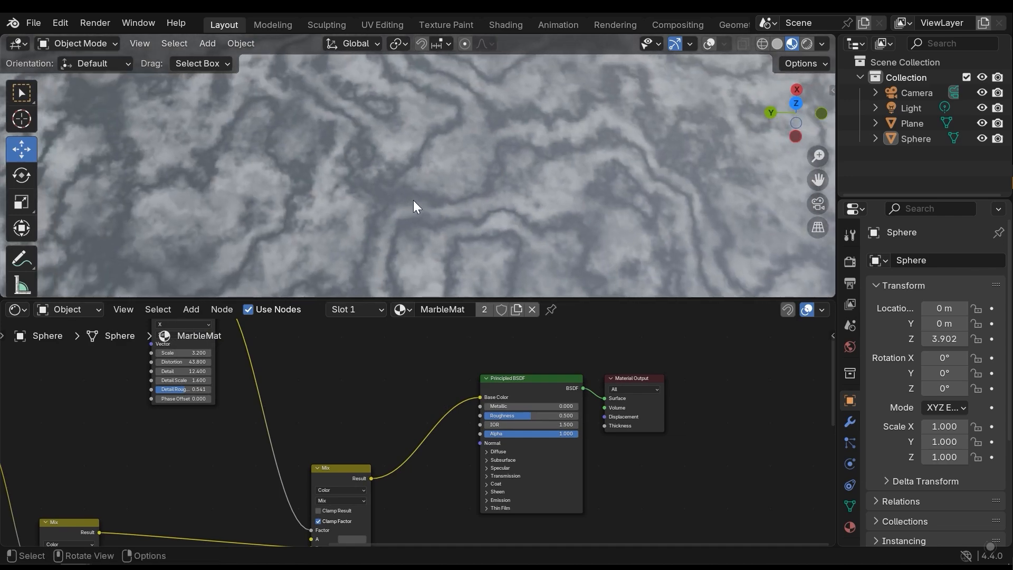
{"action": "middle_click_drag", "start_coordinate": [312, 145], "coordinate": [412, 131]}
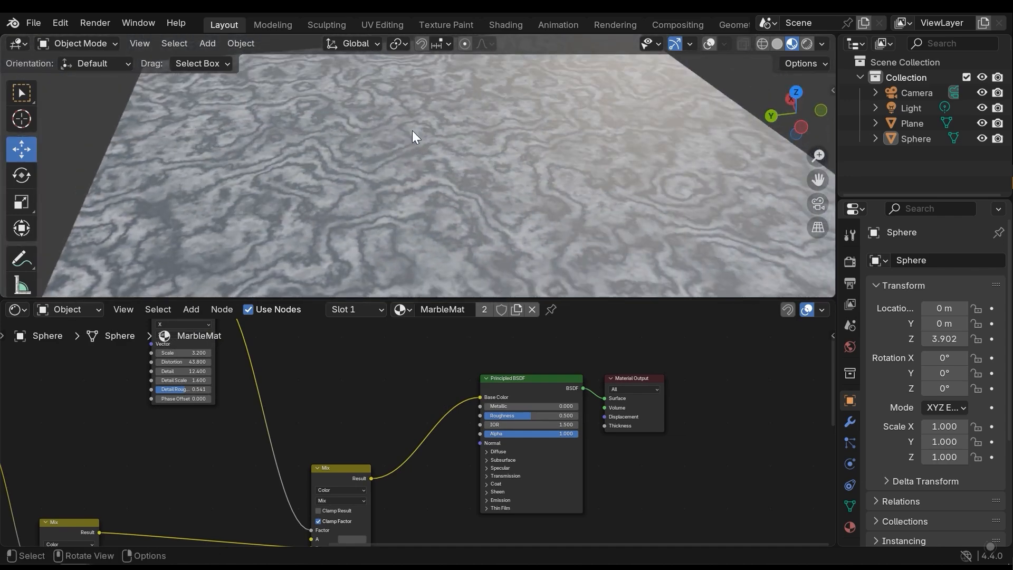
{"action": "middle_click_drag", "start_coordinate": [409, 135], "coordinate": [384, 206]}
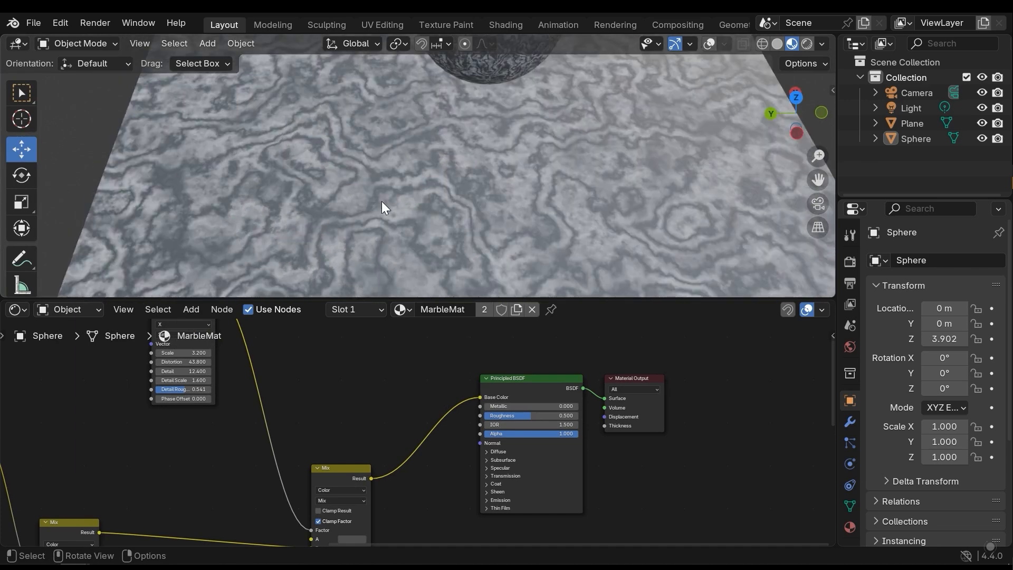
Step: Add a Mix node of type Float below the final color Mix node
{"action": "middle_click_drag", "start_coordinate": [393, 396], "coordinate": [394, 399]}
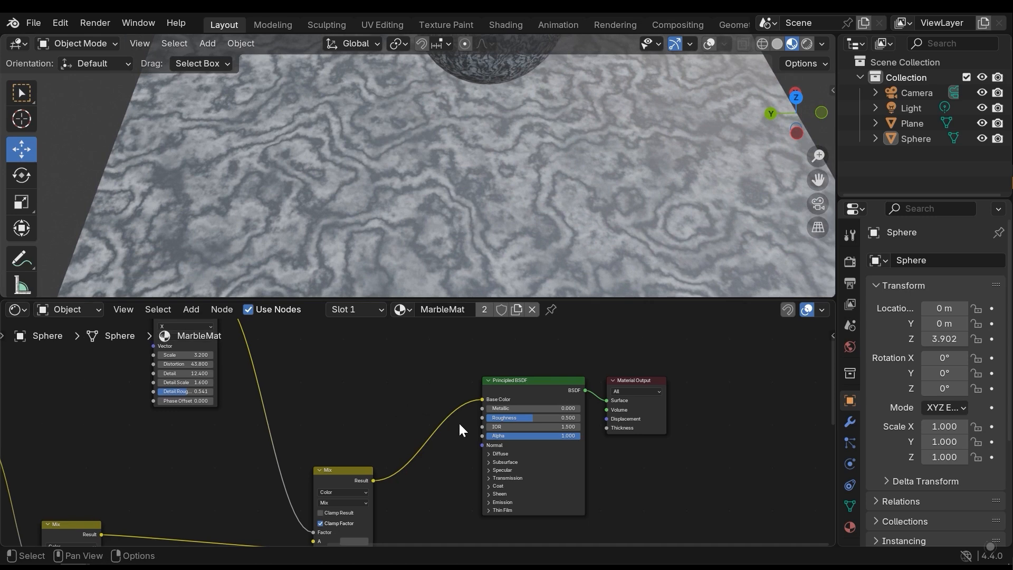
{"action": "key", "text": "shift+a"}
{"action": "type", "text": "m"}
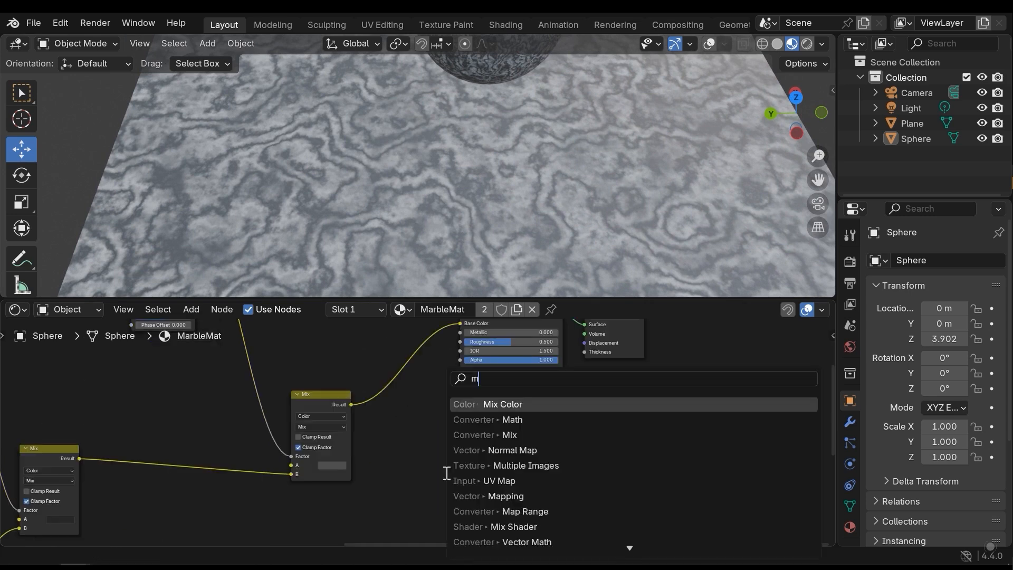
{"action": "left_click", "coordinate": [508, 434]}
{"action": "left_click", "coordinate": [414, 471]}
{"action": "scroll", "coordinate": [537, 448], "scroll_direction": "down", "scroll_amount": 2}
Step: Move the Principled BSDF and Material Output farther from the color Mix node and position the Float Mix node in the gap
{"action": "left_click_drag", "start_coordinate": [548, 413], "coordinate": [582, 393]}
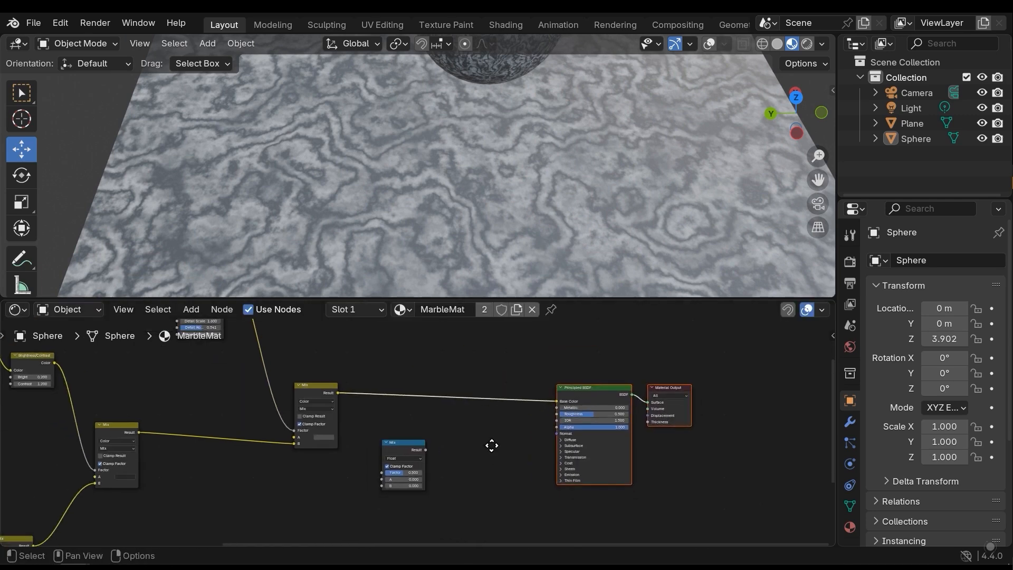
{"action": "middle_click_drag", "start_coordinate": [492, 445], "coordinate": [556, 351]}
{"action": "scroll", "coordinate": [502, 375], "scroll_direction": "up", "scroll_amount": 2}
{"action": "left_click", "coordinate": [455, 422]}
{"action": "middle_click_drag", "start_coordinate": [502, 375], "coordinate": [444, 418]}
{"action": "left_click_drag", "start_coordinate": [407, 416], "coordinate": [426, 420]}
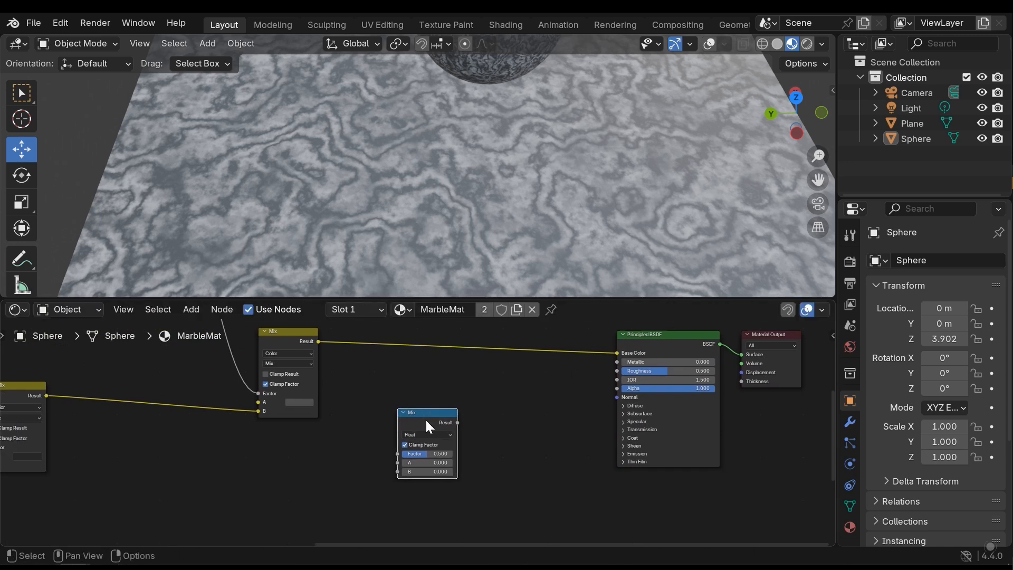
Step: Reposition the Wave Texture node and connect its Fac output to the Float Mix node's Factor
{"action": "middle_click_drag", "start_coordinate": [399, 399], "coordinate": [424, 438]}
{"action": "scroll", "coordinate": [285, 346], "scroll_direction": "down", "scroll_amount": 5}
{"action": "middle_click_drag", "start_coordinate": [284, 346], "coordinate": [318, 395]}
{"action": "scroll", "coordinate": [305, 353], "scroll_direction": "down", "scroll_amount": 2}
{"action": "left_click_drag", "start_coordinate": [299, 361], "coordinate": [298, 400]}
{"action": "middle_click_drag", "start_coordinate": [316, 405], "coordinate": [269, 343]}
{"action": "scroll", "coordinate": [276, 343], "scroll_direction": "up", "scroll_amount": 1}
{"action": "left_click_drag", "start_coordinate": [275, 342], "coordinate": [421, 487]}
{"action": "middle_click_drag", "start_coordinate": [478, 464], "coordinate": [457, 373]}
Step: Set the Float Mix node's A value to 0.4 and B value to 0.2
{"action": "scroll", "coordinate": [455, 374], "scroll_direction": "up", "scroll_amount": 4}
{"action": "scroll", "coordinate": [421, 427], "scroll_direction": "up", "scroll_amount": 5}
{"action": "middle_click_drag", "start_coordinate": [433, 426], "coordinate": [332, 473]}
{"action": "left_click", "coordinate": [298, 446]}
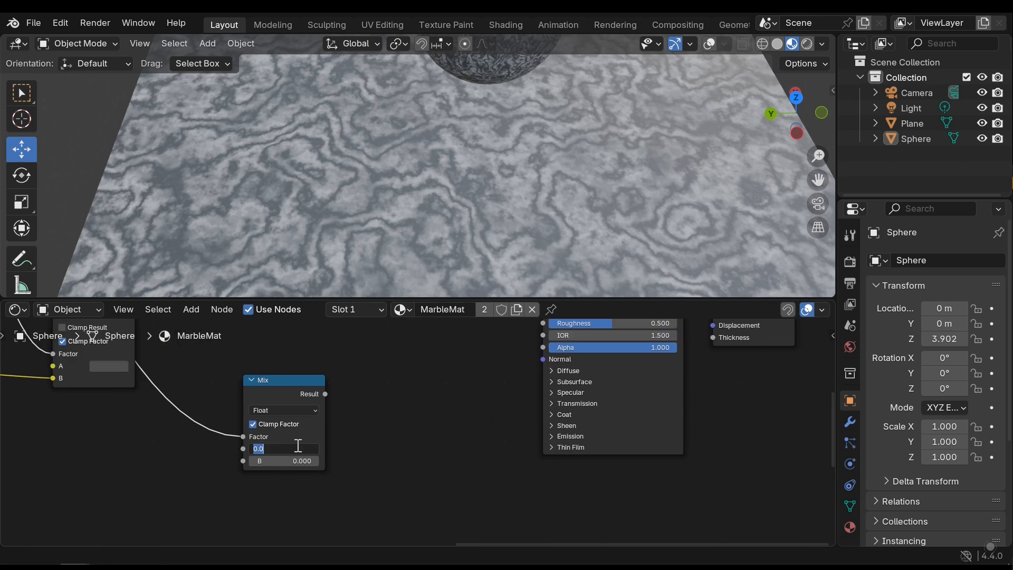
{"action": "type", "text": "0.4"}
{"action": "key", "text": "Return"}
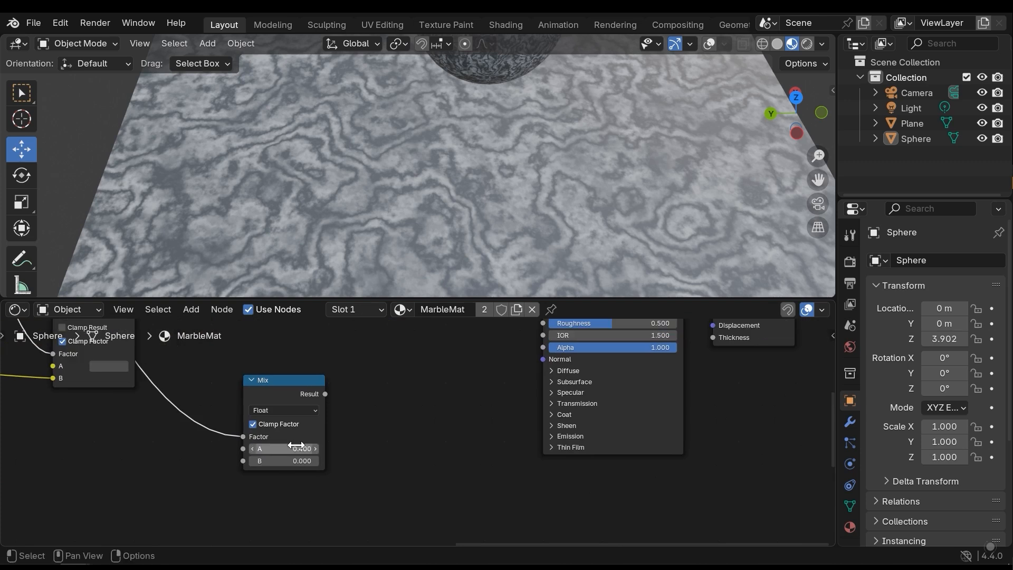
{"action": "left_click", "coordinate": [297, 459]}
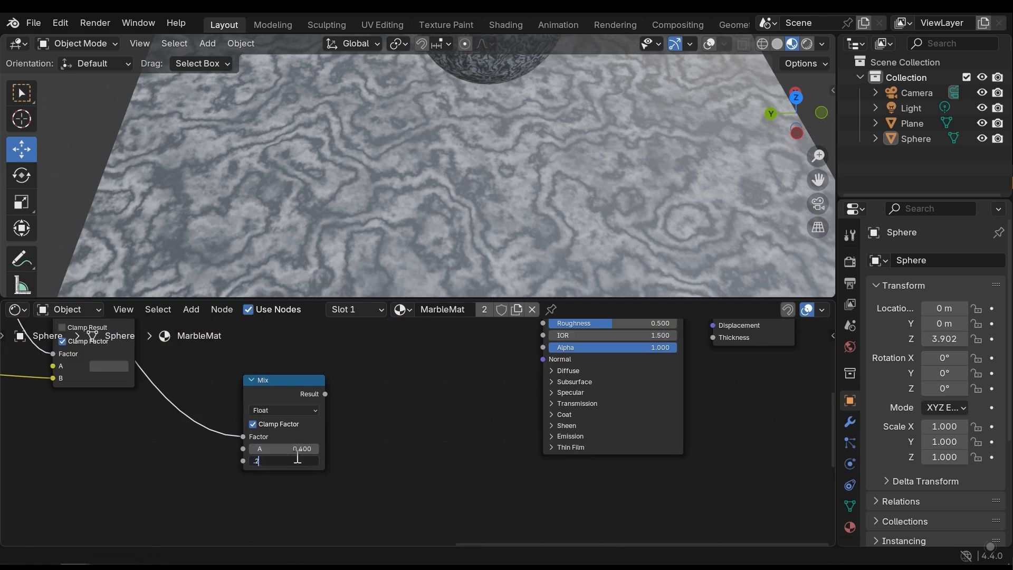
{"action": "type", "text": "0.2"}
{"action": "key", "text": "Return"}
Step: Connect the Float Mix node's Result to the Principled BSDF's Roughness and view the plane's reflections
{"action": "scroll", "coordinate": [286, 464], "scroll_direction": "down", "scroll_amount": 2}
{"action": "left_click_drag", "start_coordinate": [257, 475], "coordinate": [442, 416]}
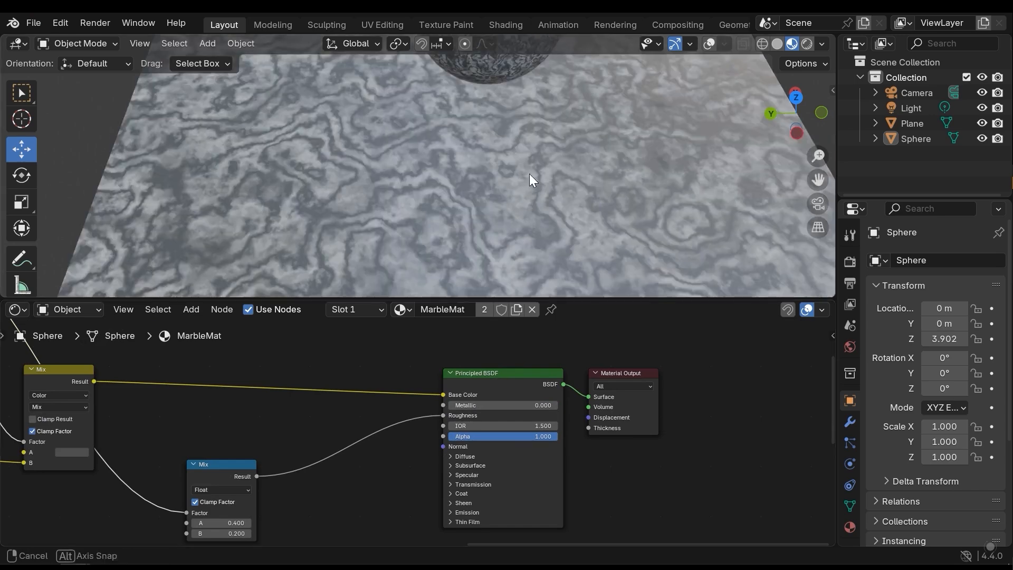
{"action": "middle_click_drag", "start_coordinate": [530, 173], "coordinate": [506, 317]}
Step: Set the Principled BSDF's IOR to 1.1
{"action": "scroll", "coordinate": [508, 432], "scroll_direction": "up", "scroll_amount": 3}
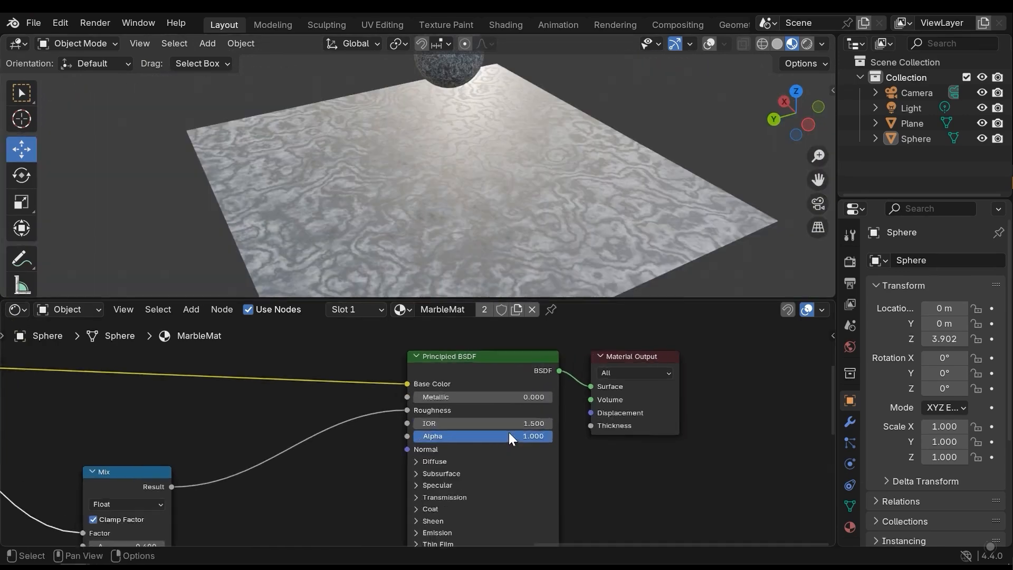
{"action": "left_click", "coordinate": [476, 443]}
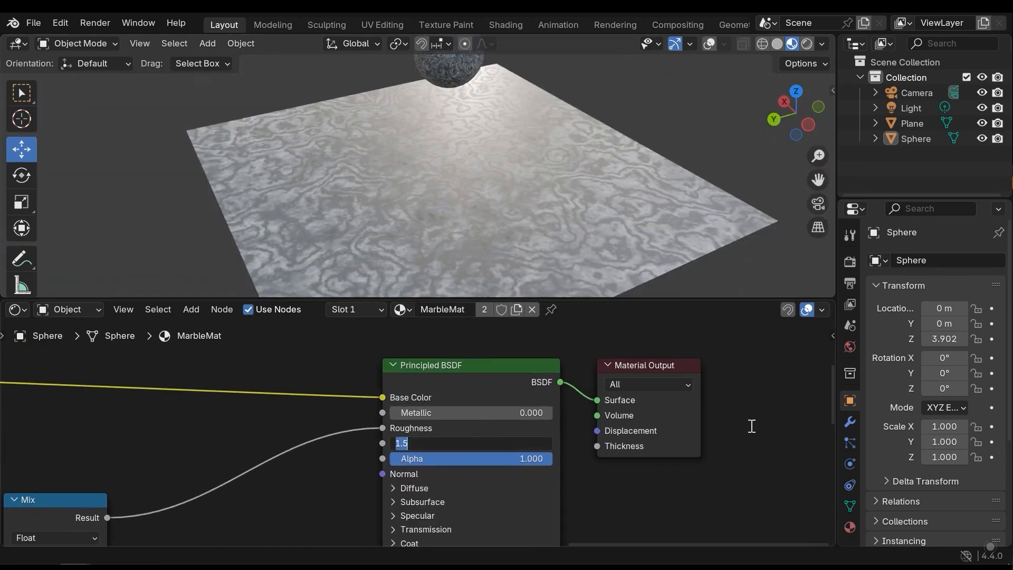
{"action": "type", "text": "1.1"}
{"action": "key", "text": "Return"}
Step: Compare the plane's reflections with and without the IOR change by repeatedly undoing and redoing it, leaving it applied
{"action": "mouse_move", "coordinate": [708, 105]}
{"action": "middle_mouse_down"}
{"action": "mouse_move", "coordinate": [558, 118]}
{"action": "mouse_move", "coordinate": [571, 112]}
{"action": "middle_mouse_up"}
{"action": "key", "text": "ctrl+z"}
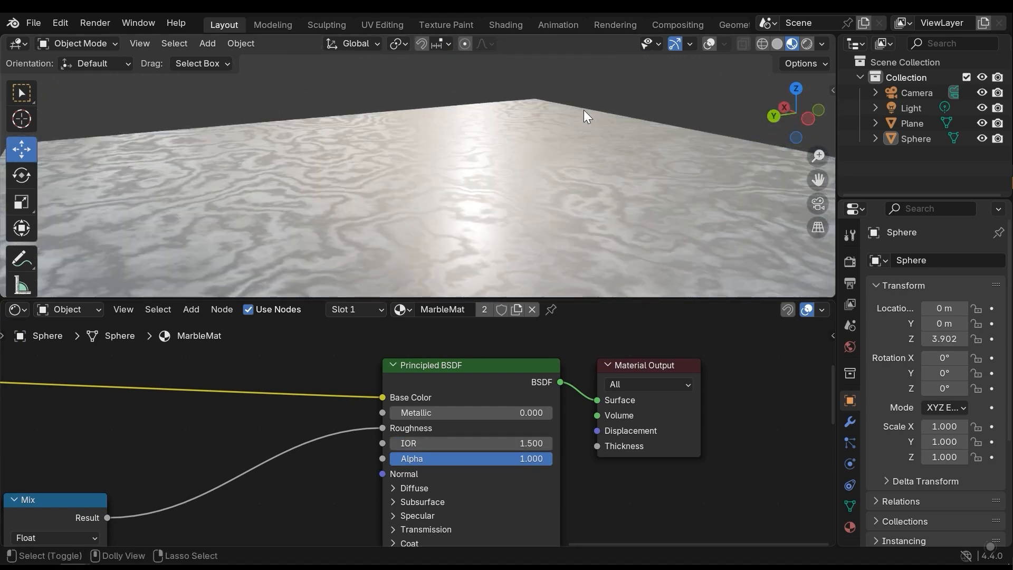
{"action": "key", "text": "ctrl+shift+z"}
{"action": "key", "text": "ctrl+z"}
{"action": "key", "text": "ctrl+shift+z"}
{"action": "key", "text": "ctrl+z"}
{"action": "key", "text": "ctrl+shift+z"}
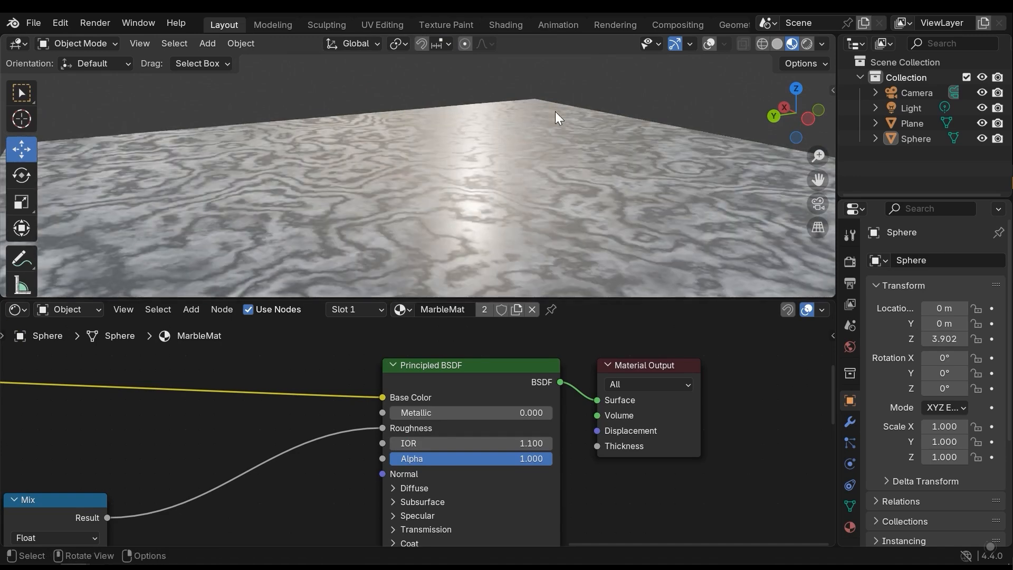
Step: Expand the Principled BSDF's Subsurface settings and set the subsurface Weight to 1.0
{"action": "mouse_move", "coordinate": [539, 164]}
{"action": "middle_mouse_down"}
{"action": "mouse_move", "coordinate": [543, 184]}
{"action": "mouse_move", "coordinate": [561, 185]}
{"action": "mouse_move", "coordinate": [548, 181]}
{"action": "middle_mouse_up"}
{"action": "middle_click_drag", "start_coordinate": [481, 513], "coordinate": [461, 426]}
{"action": "left_click", "coordinate": [405, 422]}
{"action": "middle_click_drag", "start_coordinate": [539, 172], "coordinate": [576, 236]}
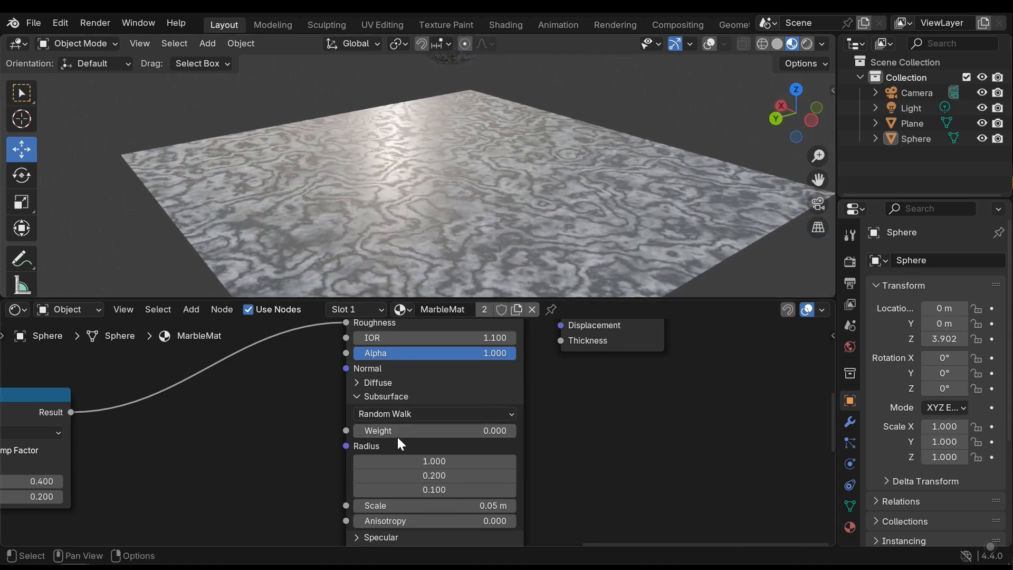
{"action": "left_click_drag", "start_coordinate": [406, 435], "coordinate": [565, 503]}
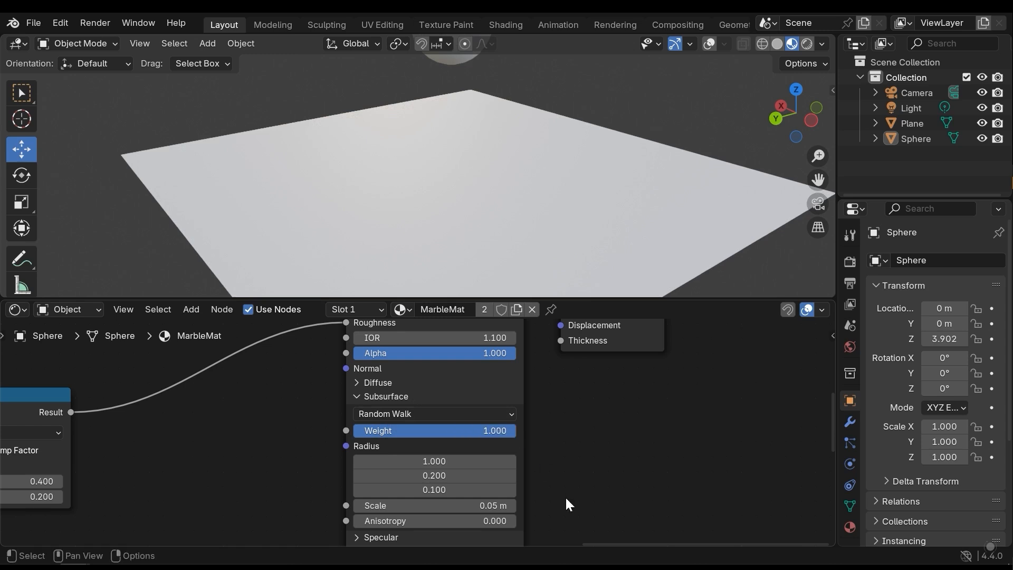
{"action": "middle_click_drag", "start_coordinate": [551, 462], "coordinate": [555, 414]}
{"action": "middle_click_drag", "start_coordinate": [467, 483], "coordinate": [451, 507]}
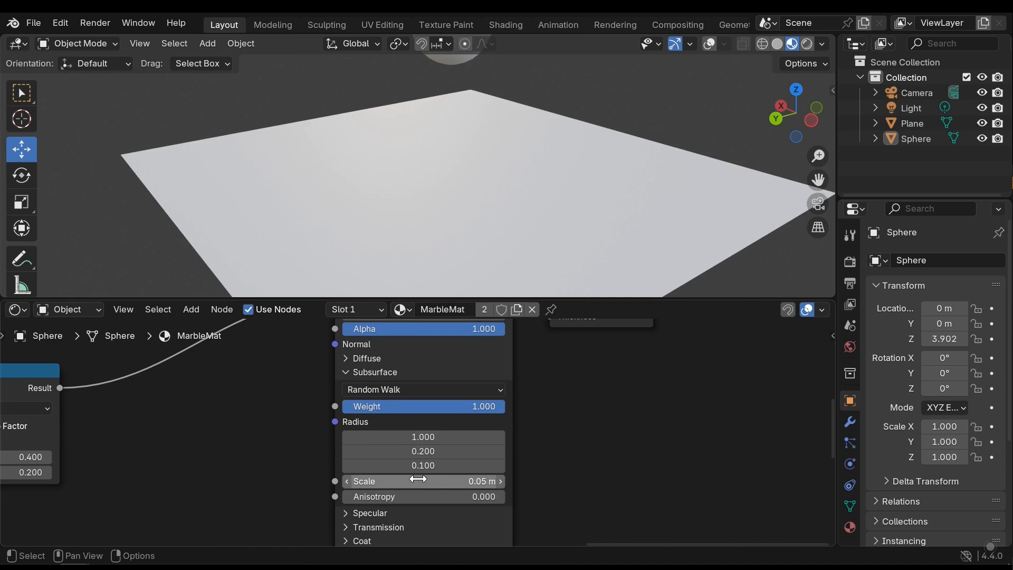
Step: Set the Subsurface Scale to 0.55 m and check the result on the sphere and plane
{"action": "left_click_drag", "start_coordinate": [418, 479], "coordinate": [443, 479]}
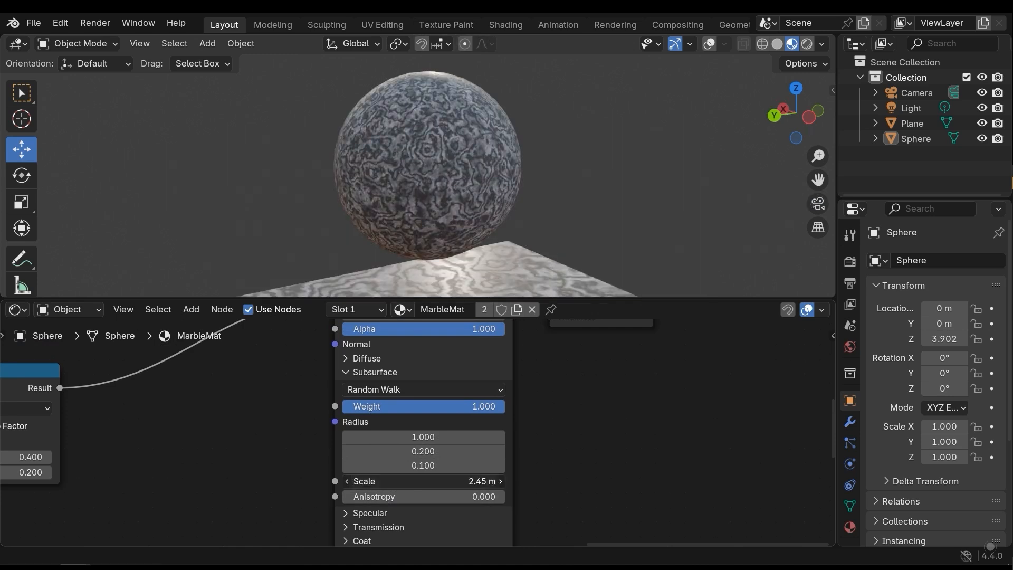
{"action": "left_click_drag", "start_coordinate": [423, 481], "coordinate": [420, 481]}
{"action": "middle_click_drag", "start_coordinate": [409, 159], "coordinate": [405, 182]}
{"action": "scroll", "coordinate": [405, 182], "scroll_direction": "down", "scroll_amount": 6}
Step: Expand the Principled BSDF's Specular settings, set the IOR Level to 0.337 and inspect the plane's highlights
{"action": "middle_click_drag", "start_coordinate": [447, 490], "coordinate": [444, 480]}
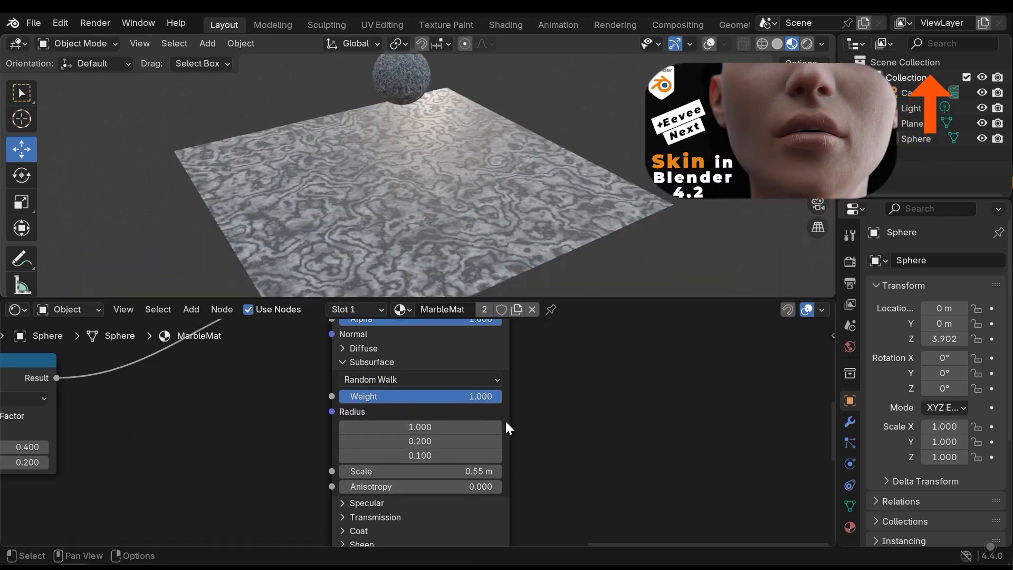
{"action": "middle_click_drag", "start_coordinate": [527, 429], "coordinate": [511, 373]}
{"action": "middle_click_drag", "start_coordinate": [350, 452], "coordinate": [378, 428]}
{"action": "left_click", "coordinate": [378, 428]}
{"action": "middle_click_drag", "start_coordinate": [469, 469], "coordinate": [442, 432]}
{"action": "scroll", "coordinate": [448, 420], "scroll_direction": "up", "scroll_amount": 2}
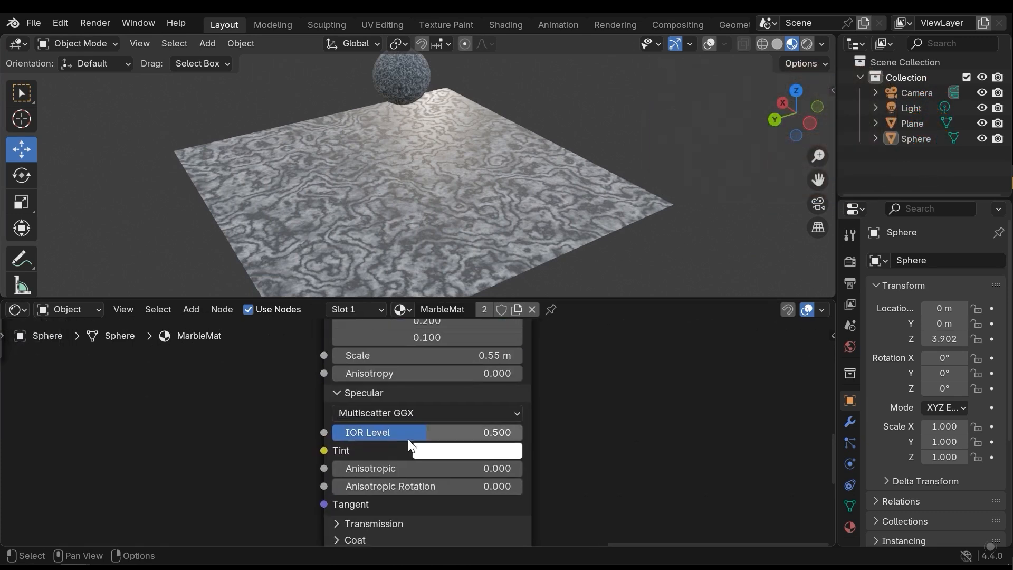
{"action": "middle_click_drag", "start_coordinate": [437, 253], "coordinate": [444, 210]}
{"action": "scroll", "coordinate": [444, 210], "scroll_direction": "up", "scroll_amount": 1}
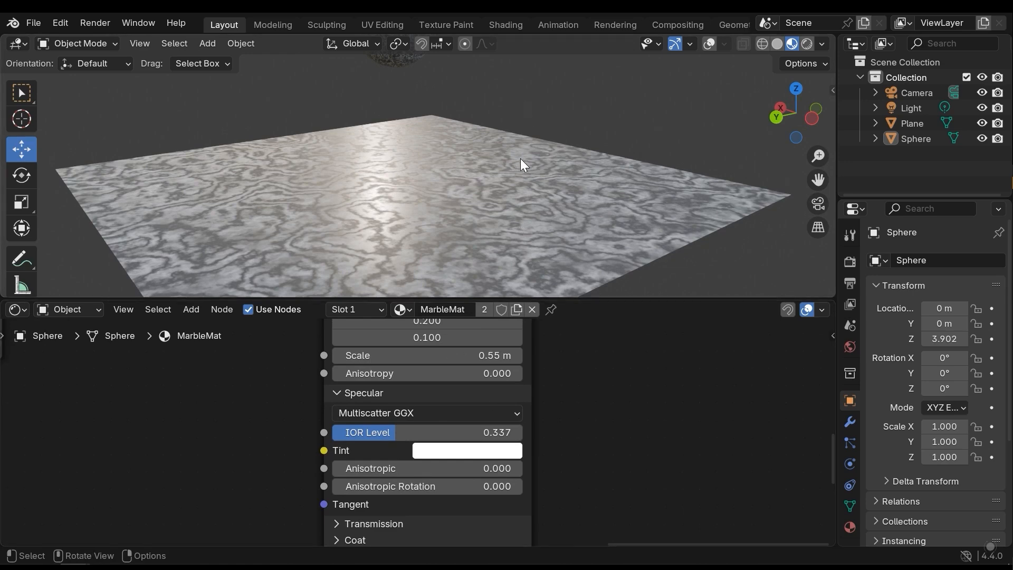
Step: Expand the Principled BSDF's Coat settings and set the coat Weight to 0.097
{"action": "middle_click_drag", "start_coordinate": [476, 172], "coordinate": [498, 268]}
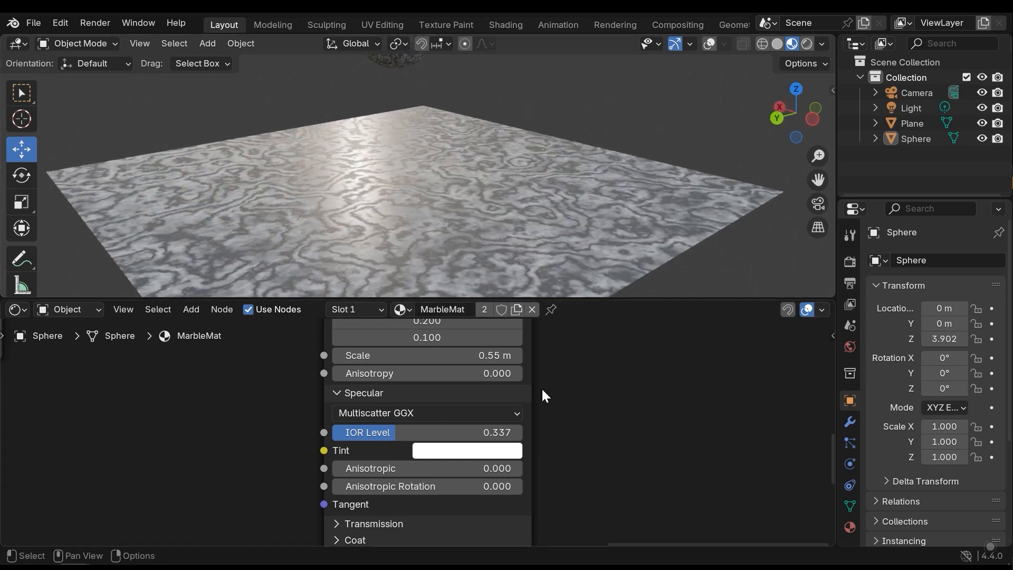
{"action": "middle_click_drag", "start_coordinate": [478, 479], "coordinate": [471, 359]}
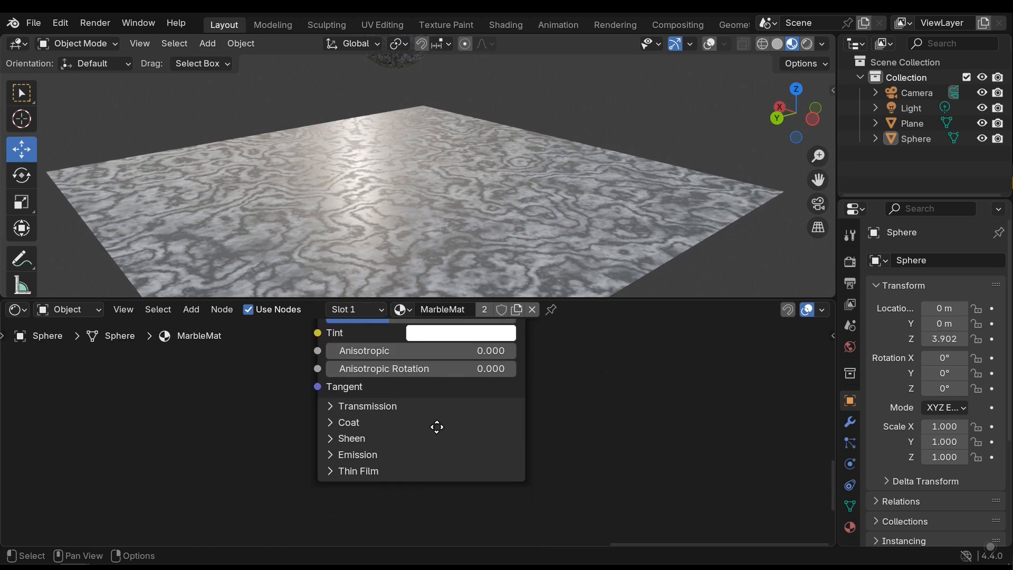
{"action": "left_click", "coordinate": [363, 426]}
{"action": "middle_click_drag", "start_coordinate": [433, 216], "coordinate": [458, 161]}
{"action": "middle_click_drag", "start_coordinate": [454, 200], "coordinate": [453, 174]}
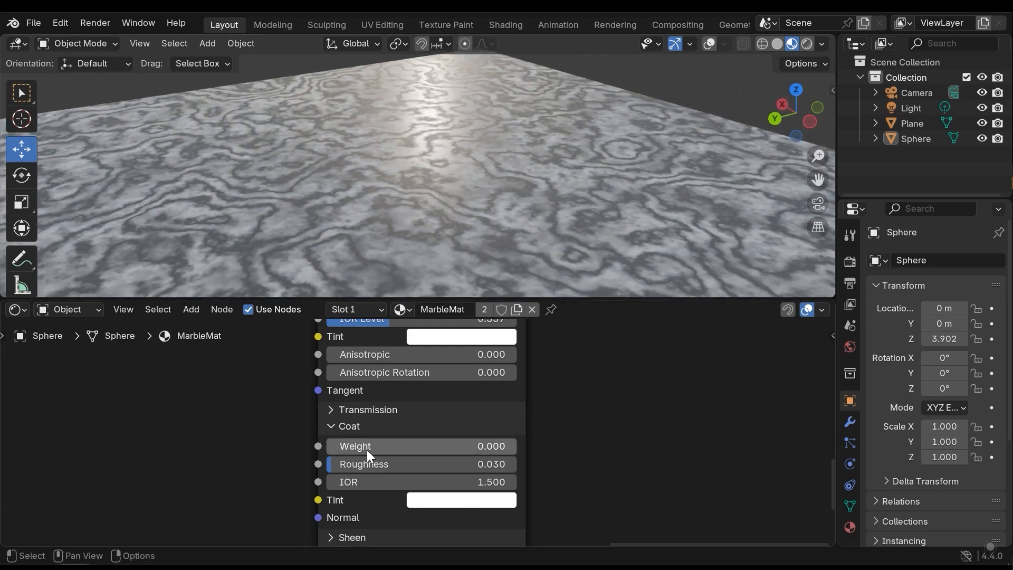
{"action": "left_click_drag", "start_coordinate": [368, 448], "coordinate": [373, 448]}
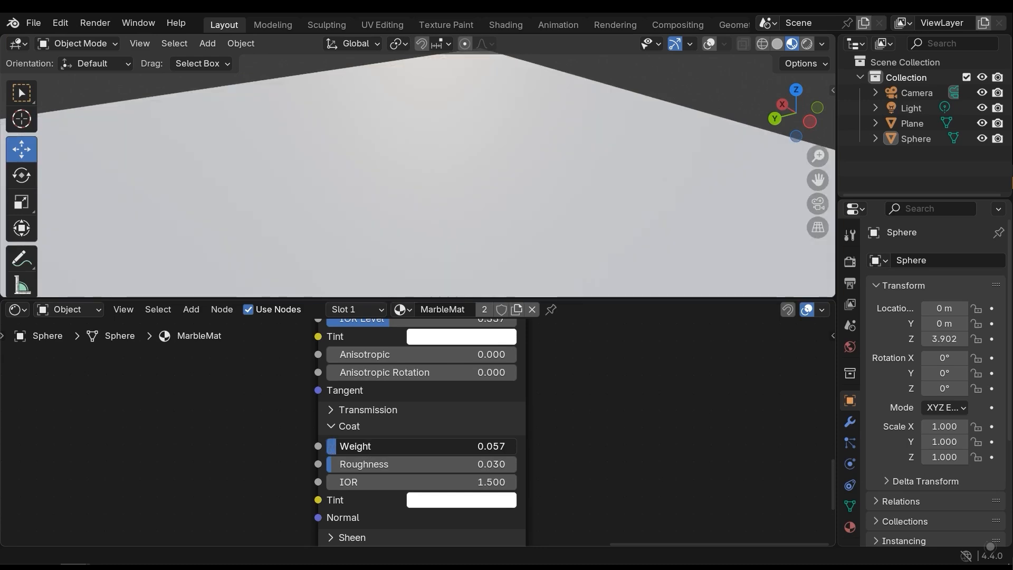
{"action": "left_click_drag", "start_coordinate": [390, 446], "coordinate": [393, 446]}
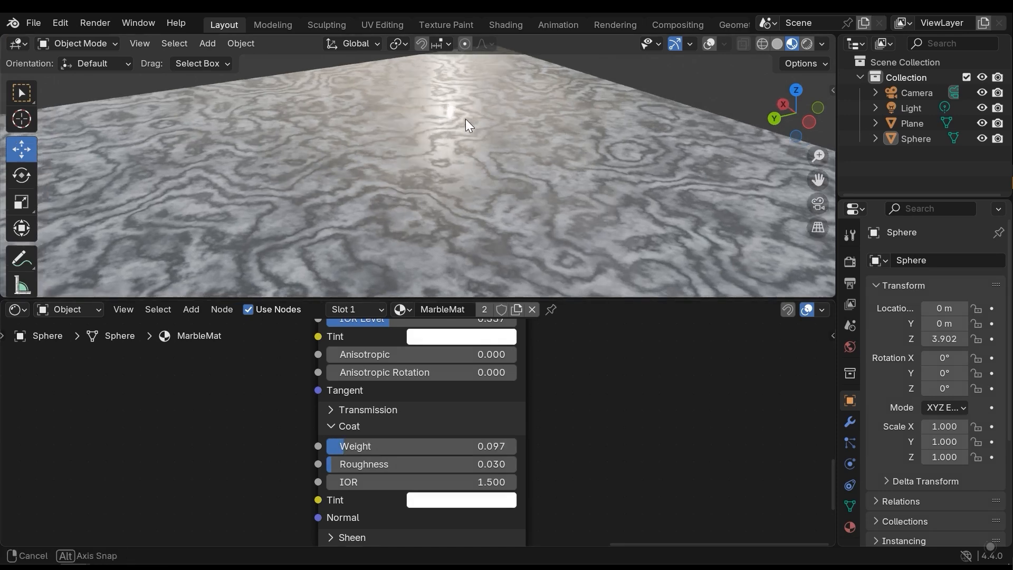
Step: Compare the plane's highlights with and without the coat by undoing and redoing the Weight change, leaving it applied
{"action": "middle_click_drag", "start_coordinate": [456, 122], "coordinate": [477, 156]}
{"action": "key", "text": "ctrl+z"}
{"action": "key", "text": "ctrl+shift+z"}
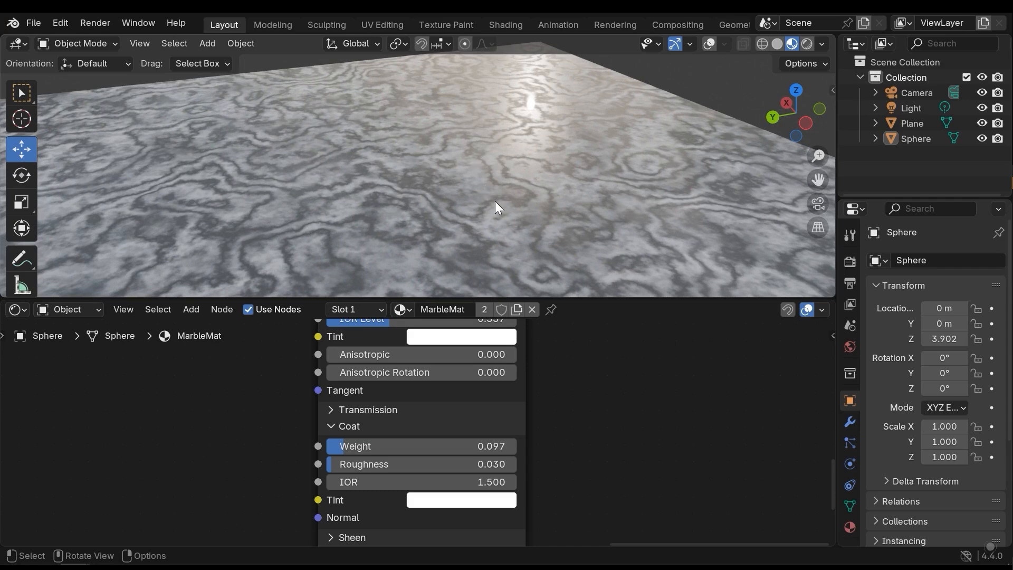
{"action": "middle_click_drag", "start_coordinate": [582, 165], "coordinate": [524, 153]}
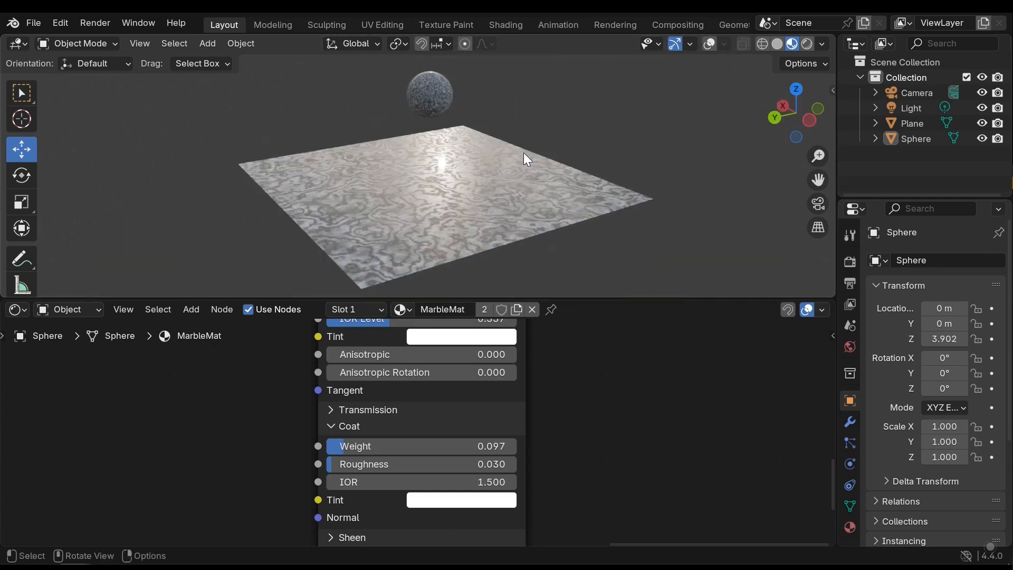